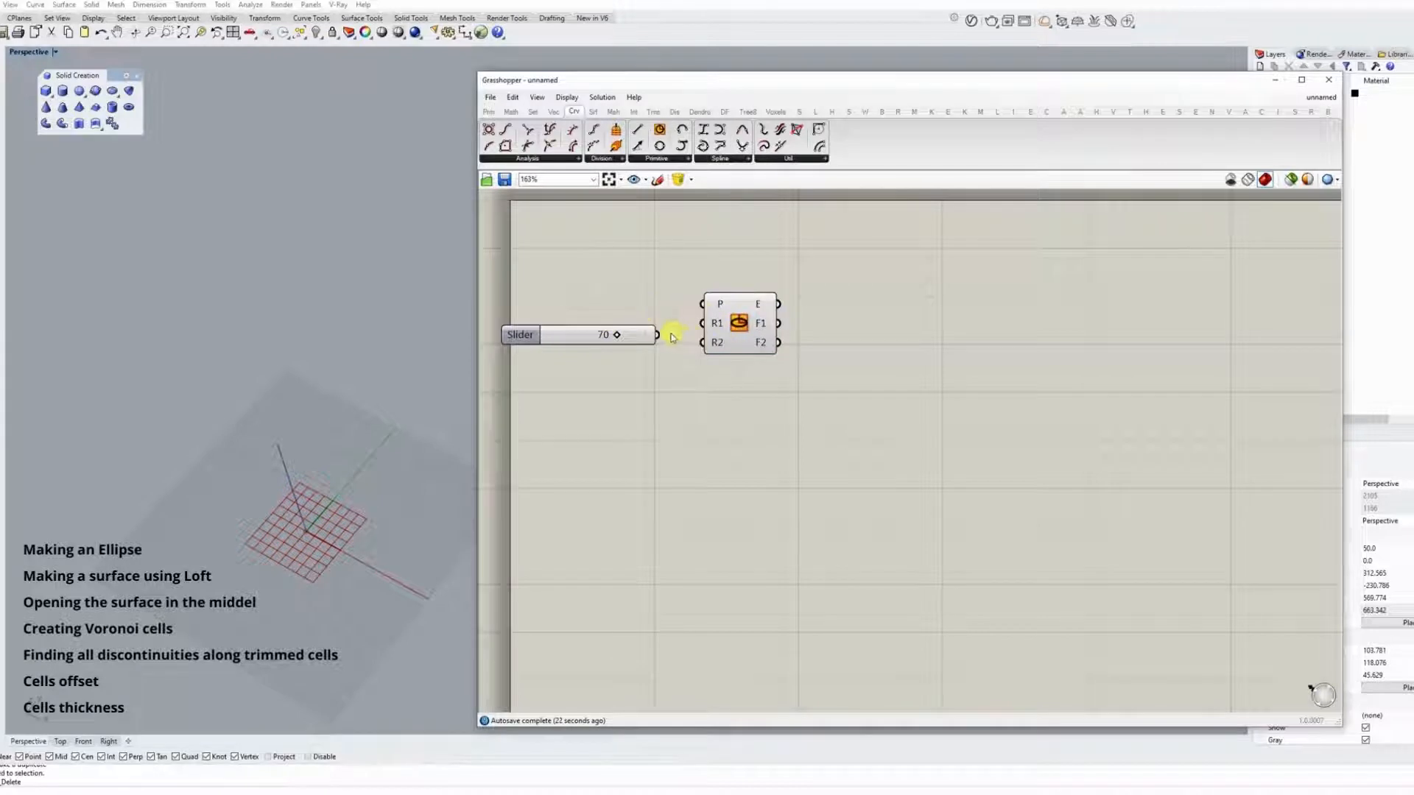
Connect the slider of 70 to the ellipse's R1 input and add a slider of 60 for R2.
left_click_drag(658, 335, 701, 323)
double_click(627, 371)
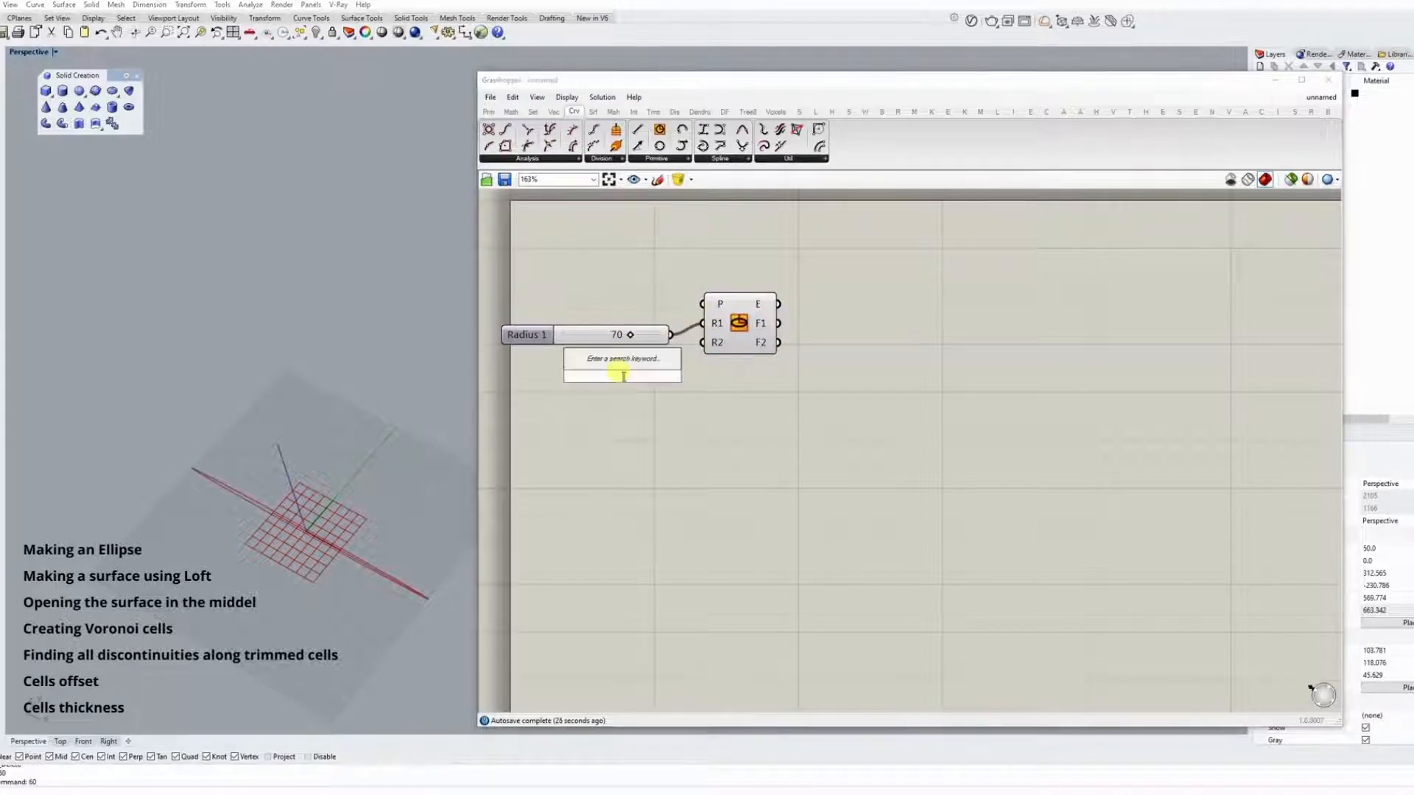
type("60")
key("Return")
left_click_drag(702, 376, 701, 343)
Arrange the Ellipse component and its two radius sliders so they line up closely.
left_click_drag(751, 324, 815, 335)
left_click_drag(527, 334, 556, 312)
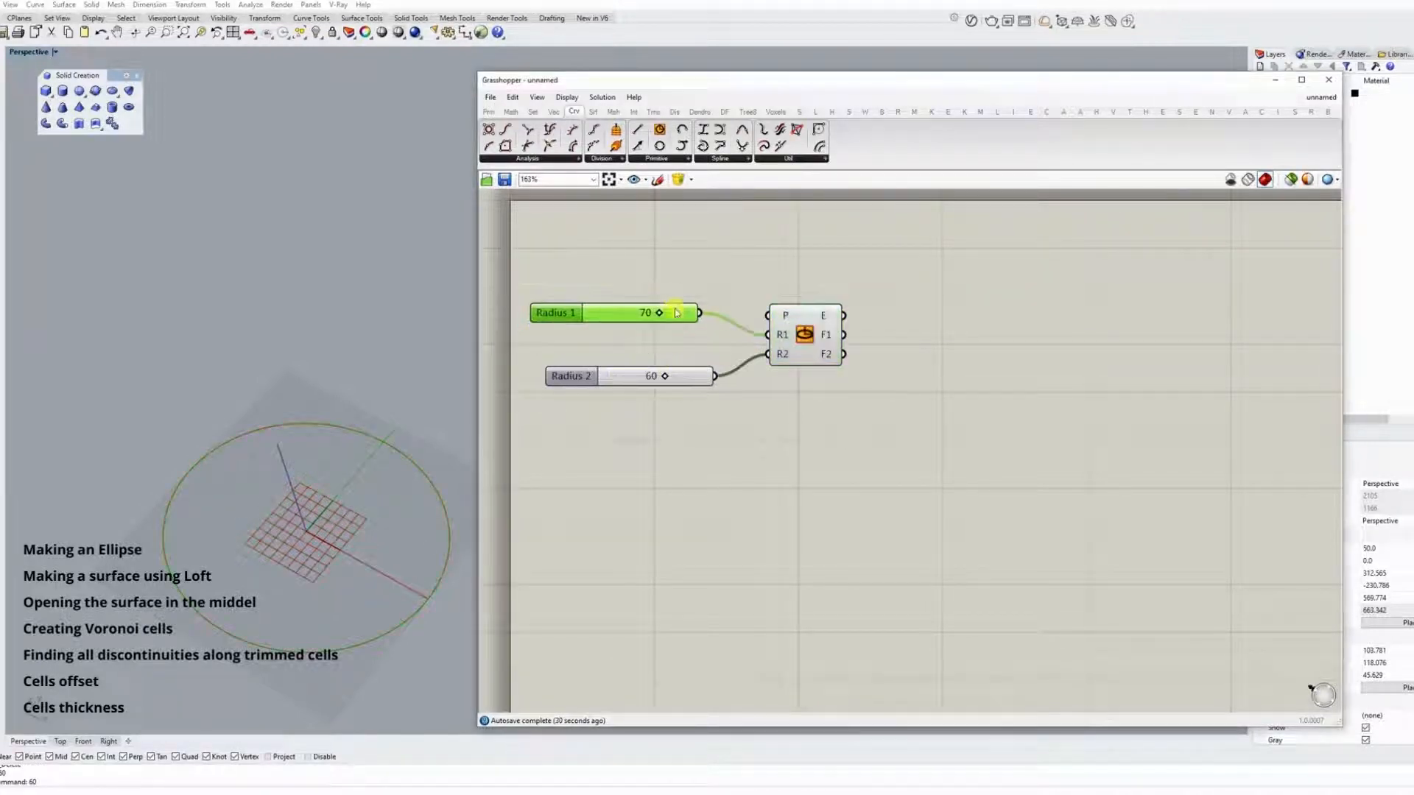
left_click_drag(572, 376, 550, 343)
left_click_drag(818, 344, 816, 322)
Add an Offset Curve component and connect the ellipse output to its curve input.
double_click(855, 382)
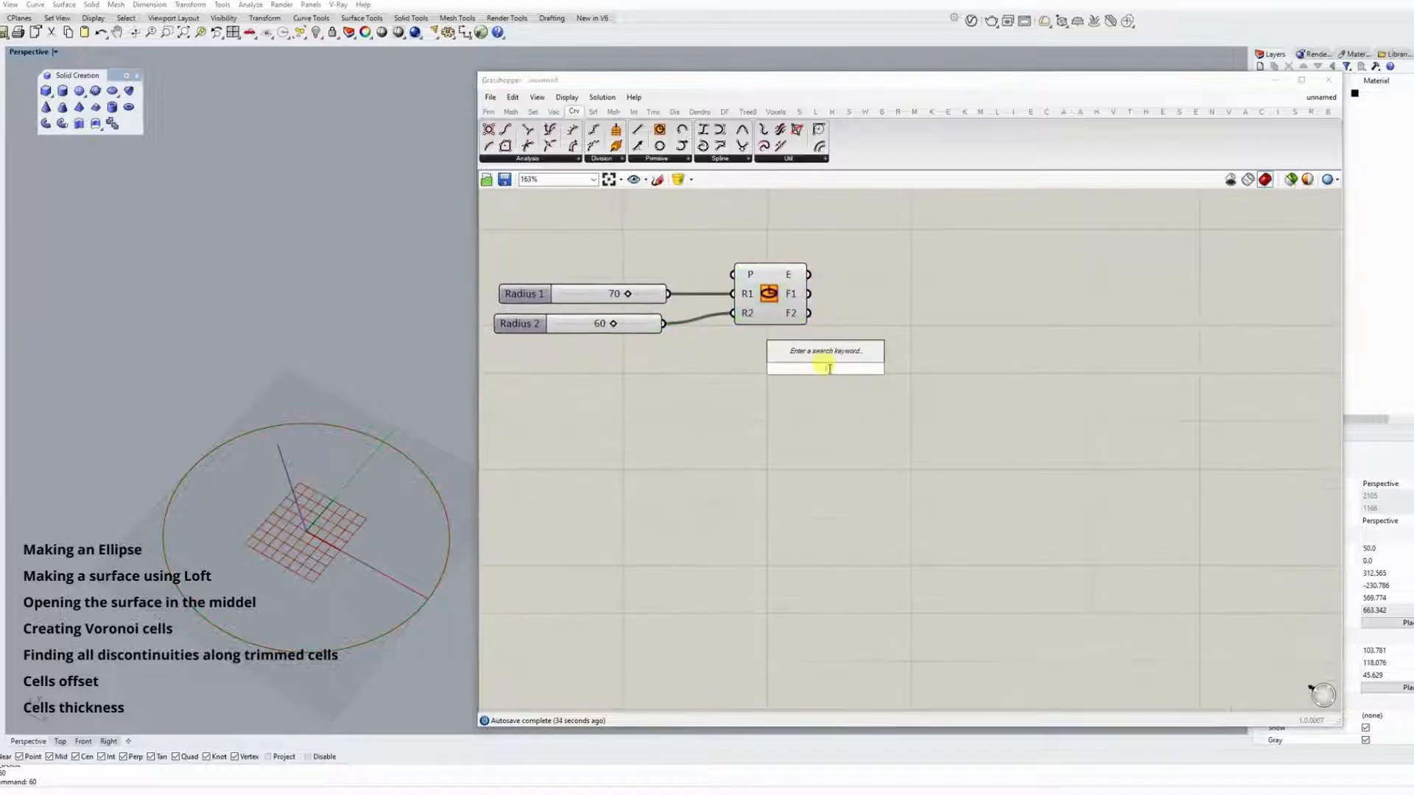
type("mi")
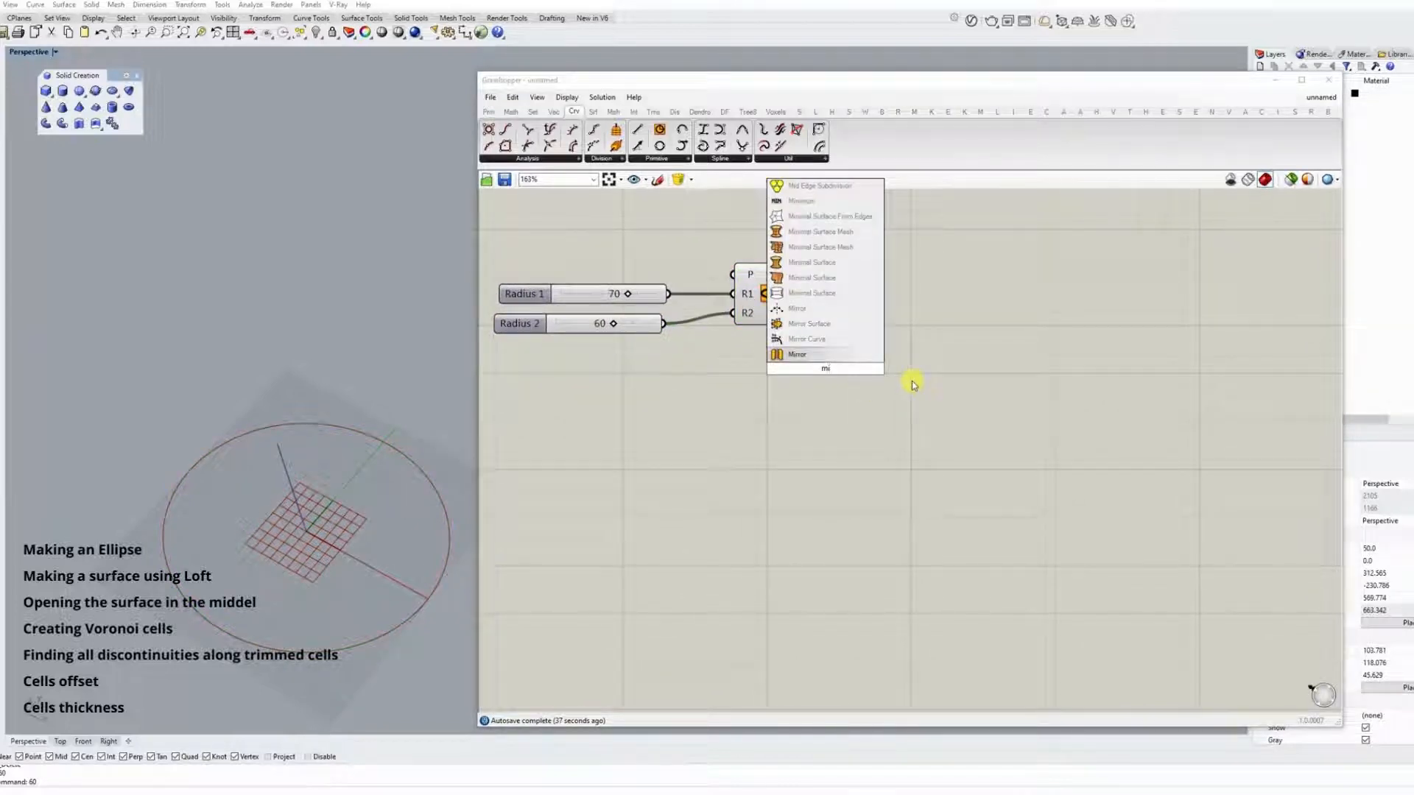
key("BackSpace")
key("BackSpace")
type("of")
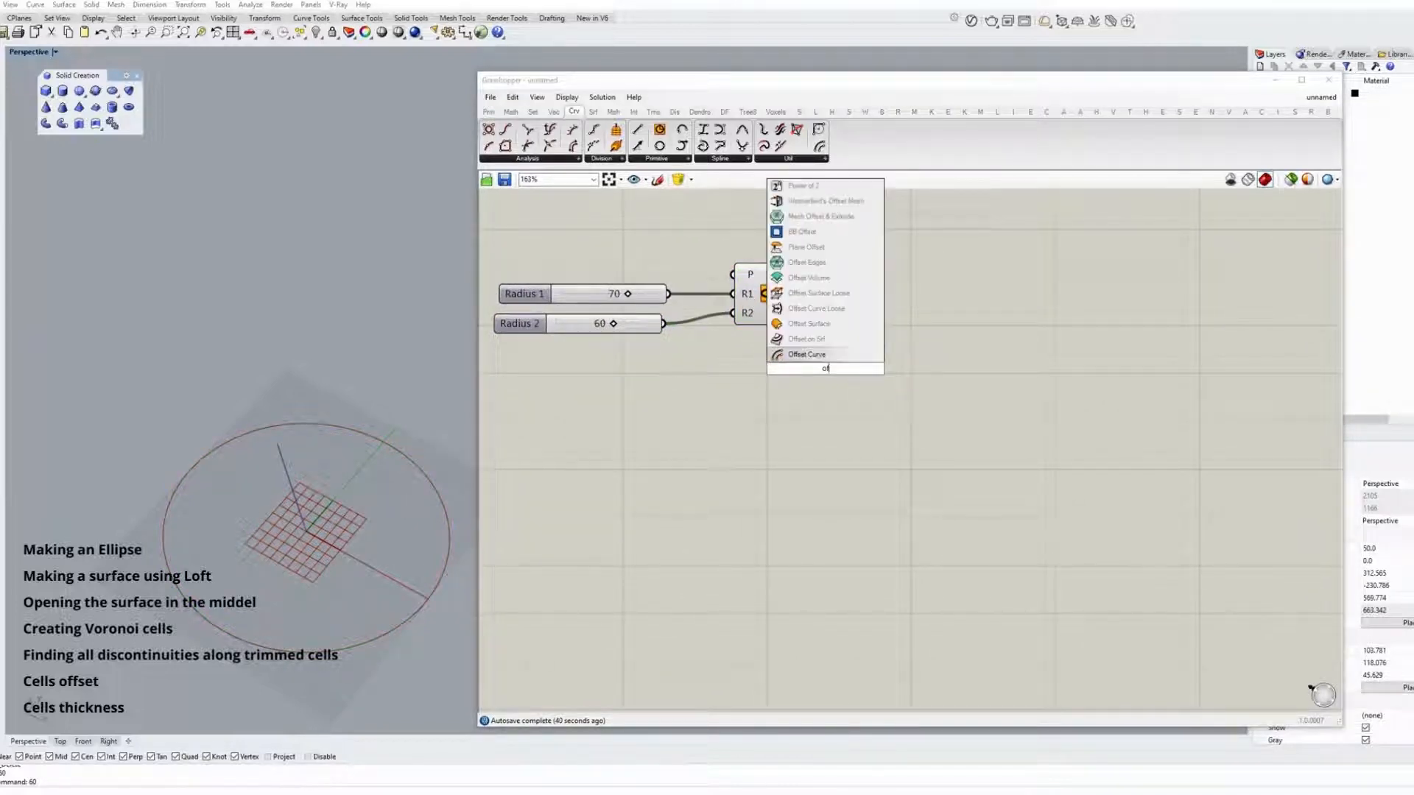
left_click(874, 353)
left_click_drag(809, 274, 871, 389)
Add a slider of 40 and feed it to the Offset Curve distance.
double_click(749, 405)
type("40")
key("Return")
Switch the Rhino window to the four-viewport layout and enlarge the Top viewport to view both ellipses.
scroll(283, 427, "down", 4)
right_click_drag(280, 416, 294, 449)
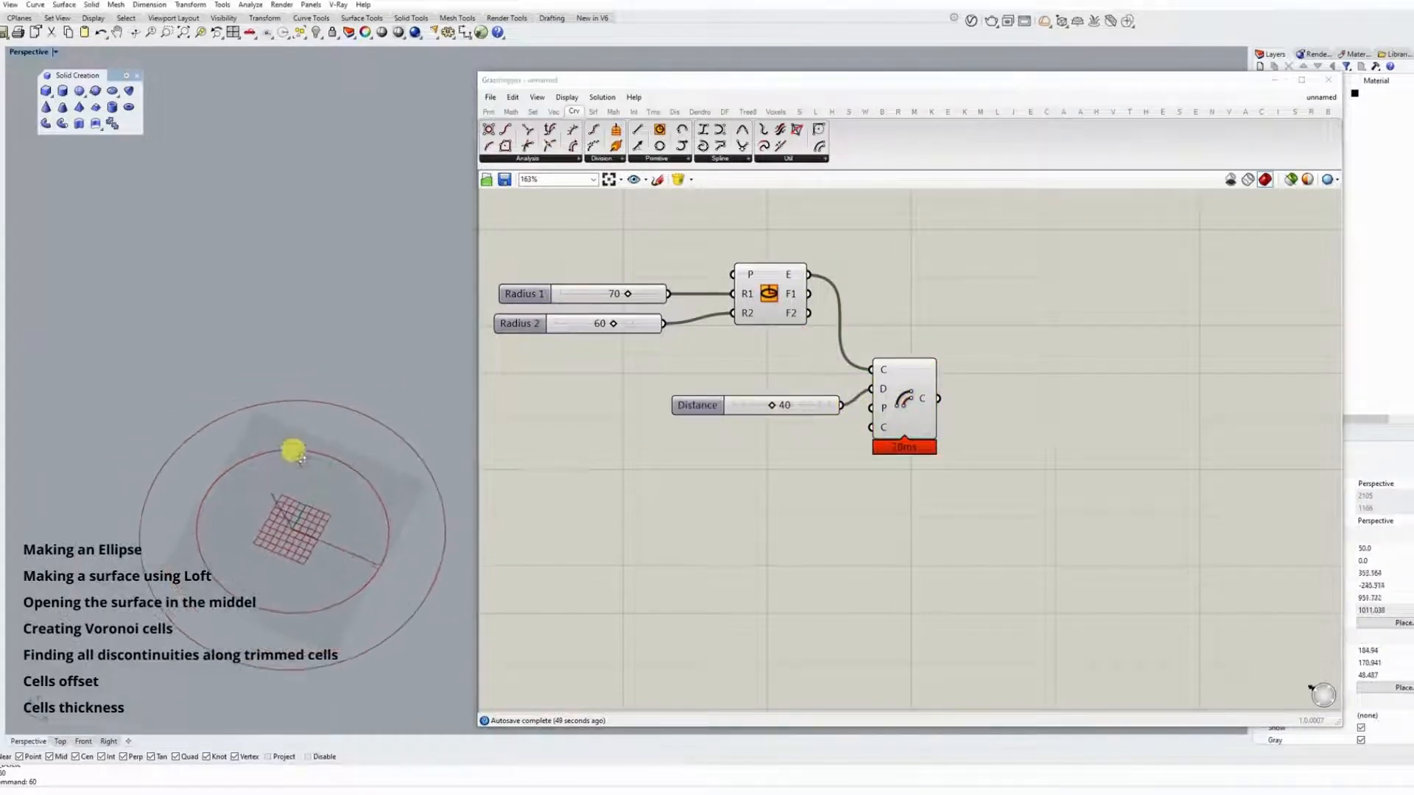
double_click(39, 53)
scroll(402, 309, "up", 2)
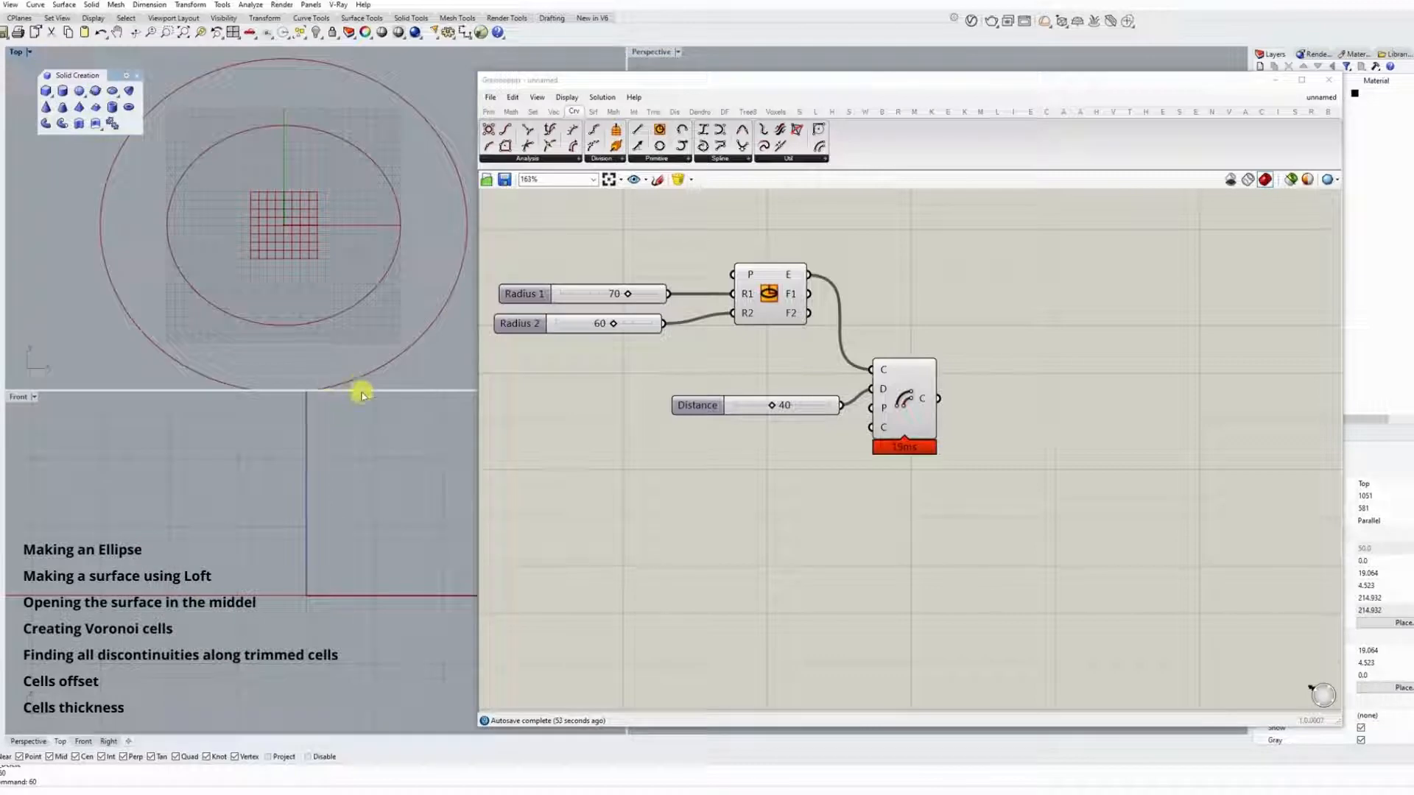
left_click_drag(363, 391, 364, 503)
scroll(825, 462, "down", 3)
Add a Move component after Offset Curve and connect the offset curve to its geometry input.
double_click(845, 467)
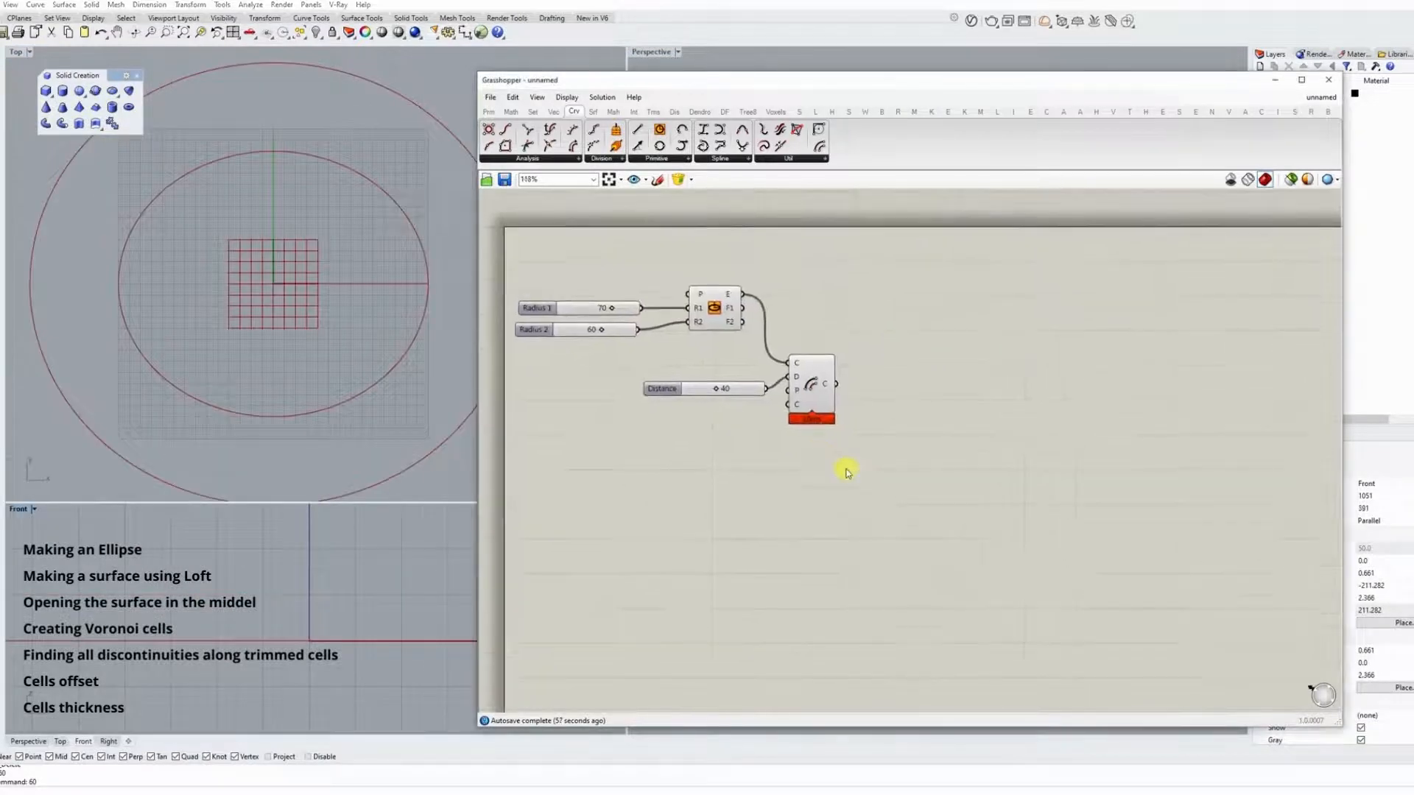
type("move")
key("Return")
left_click_drag(836, 384, 821, 461)
left_click_drag(845, 473, 929, 456)
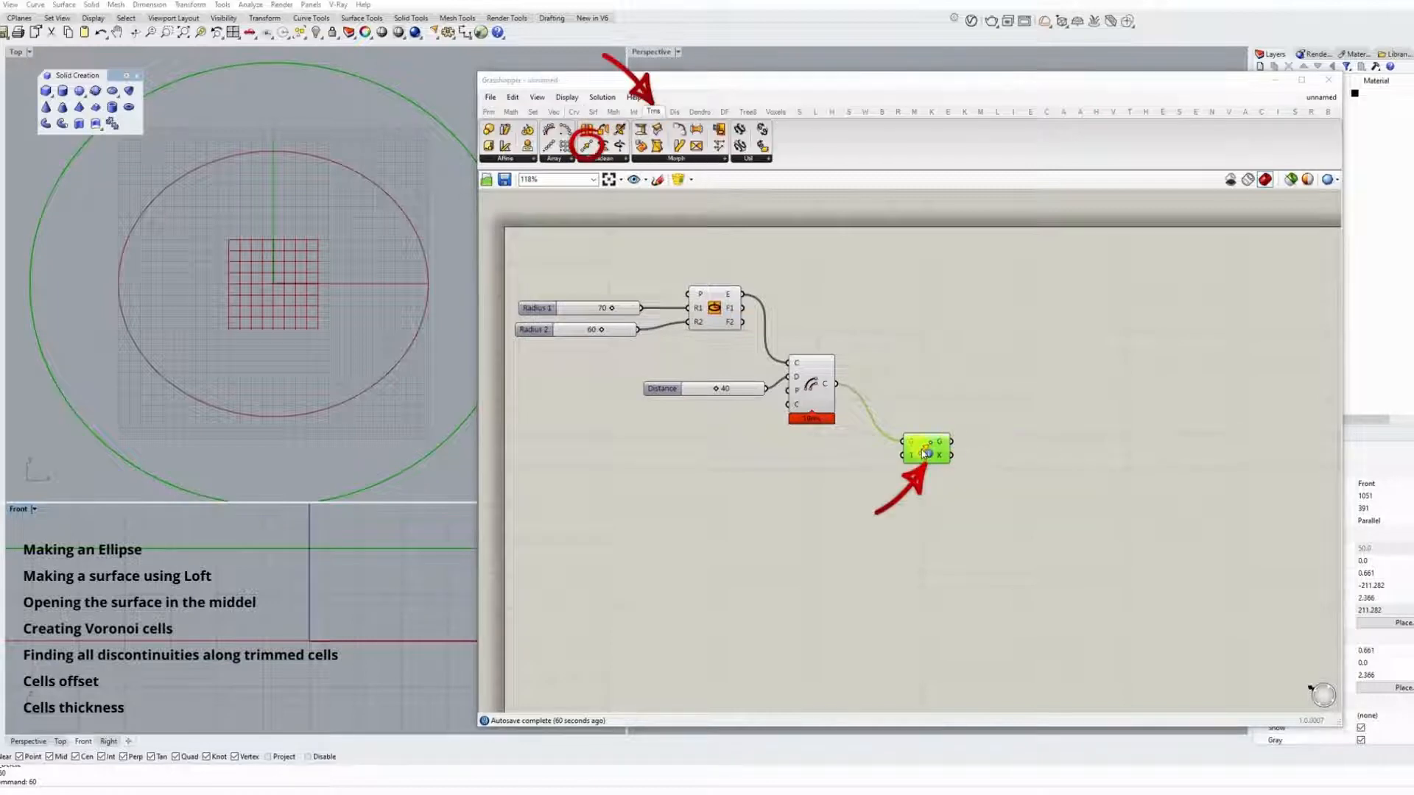
Add a Unit Y vector component and a slider of 20 in front of it.
double_click(824, 468)
type("y")
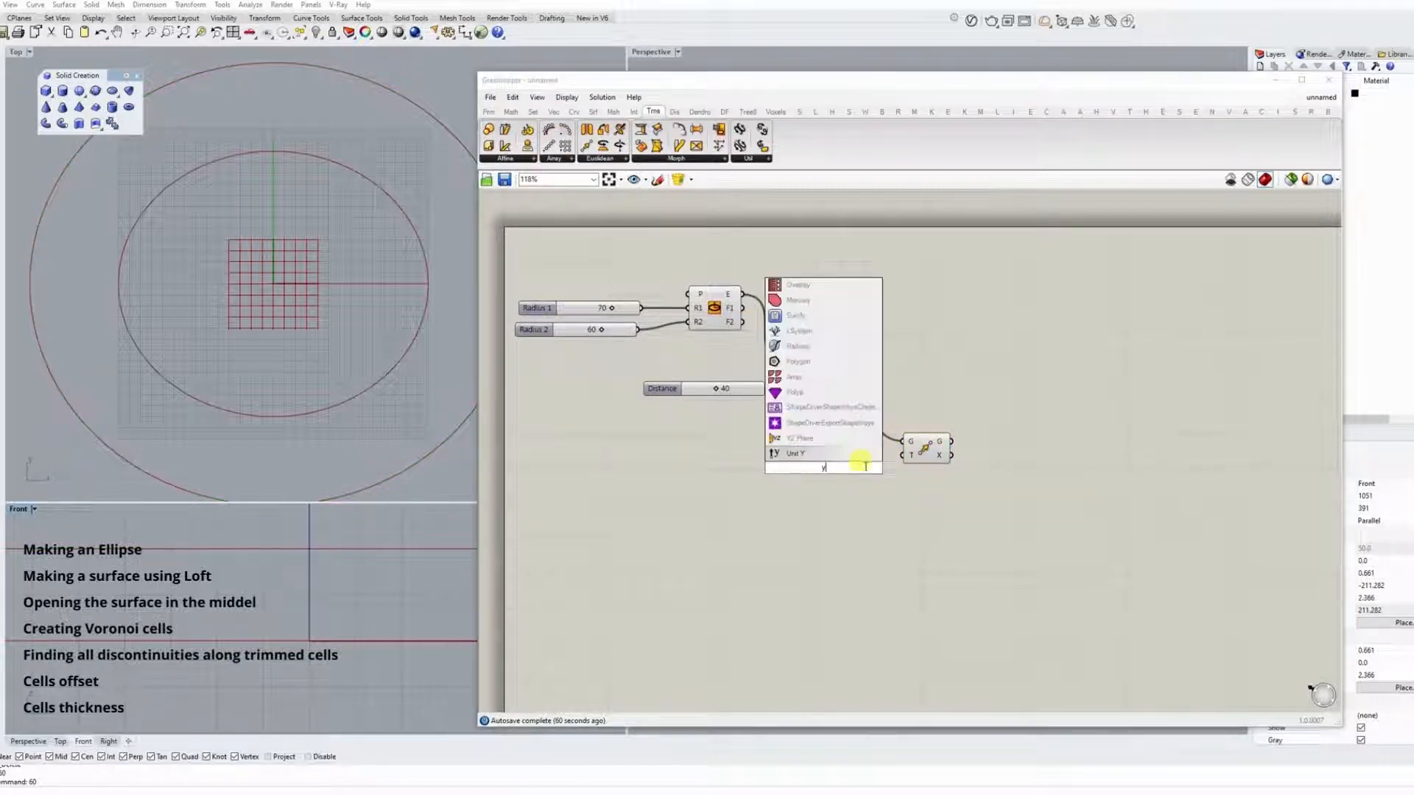
left_click(863, 458)
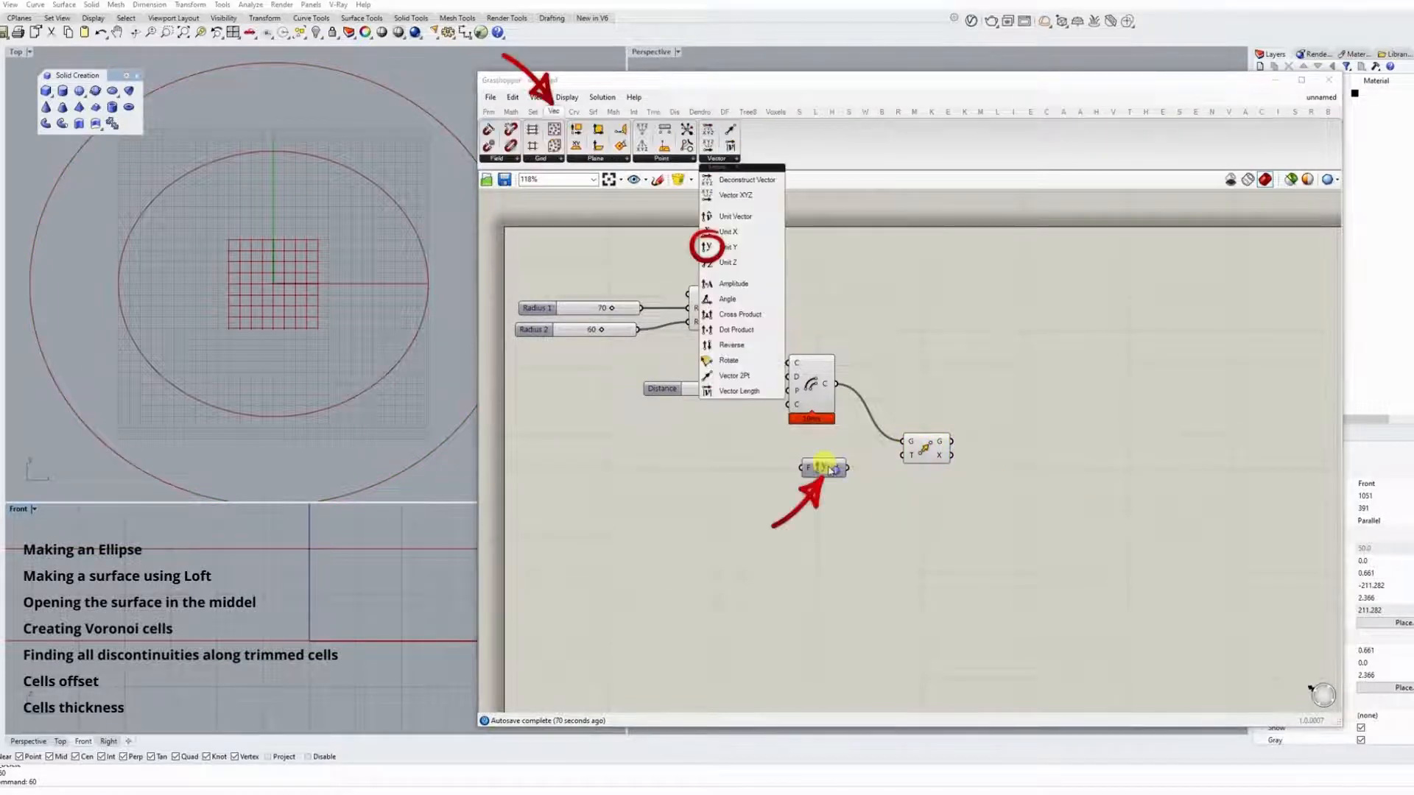
double_click(742, 474)
type("20")
key("Return")
left_click_drag(742, 474, 635, 469)
Insert a Negative component between the slider of 20 and Unit Y, and connect the vector to Move's translation input.
double_click(733, 480)
type("nega")
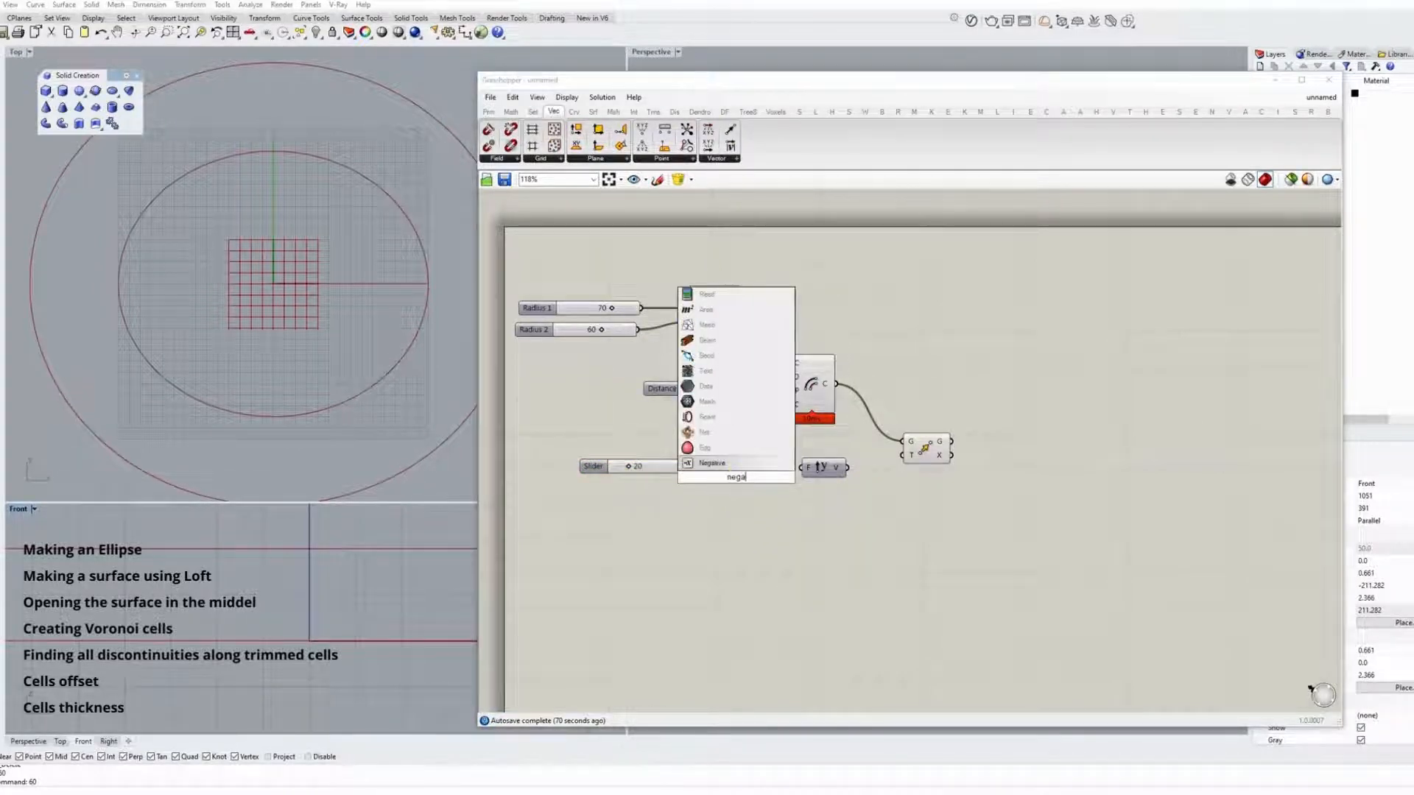
left_click(725, 464)
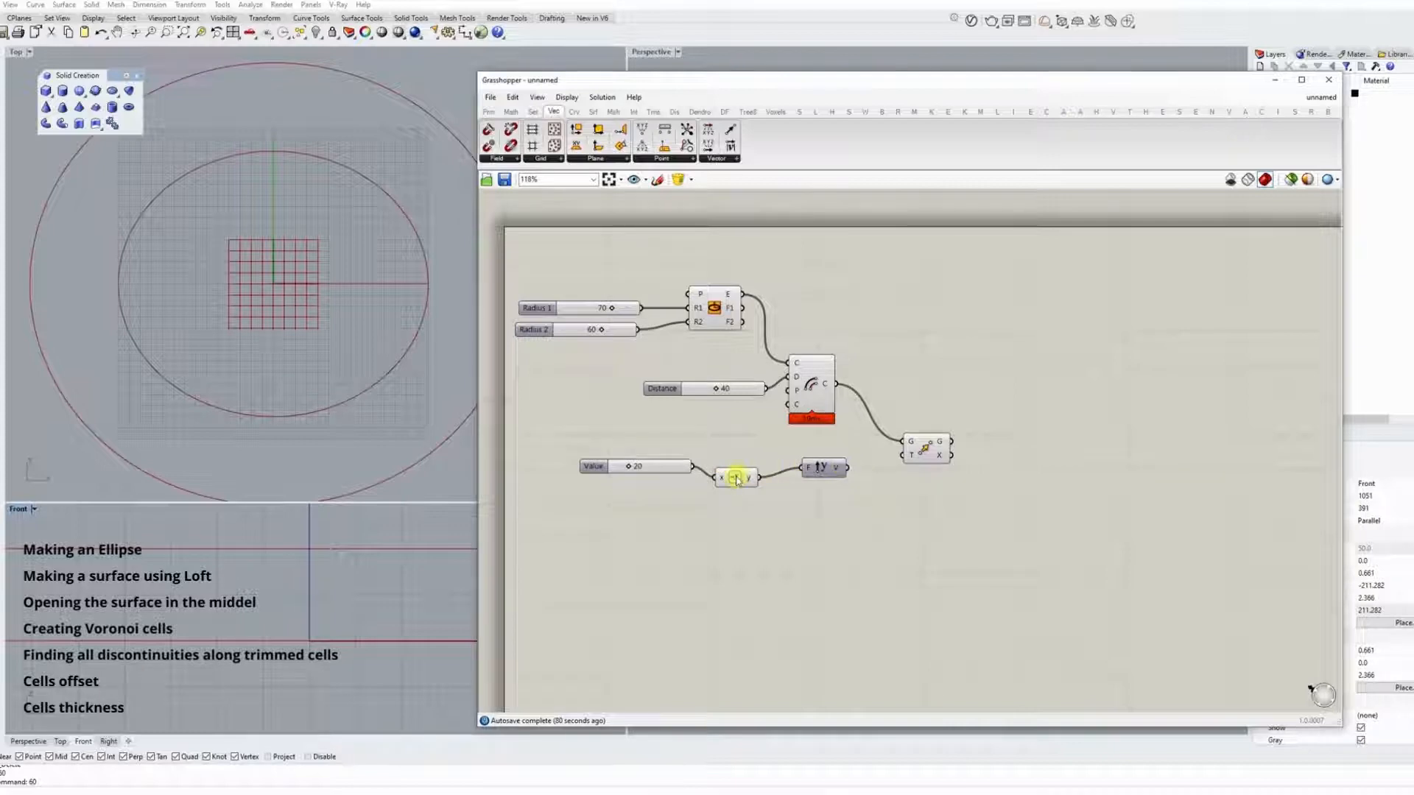
left_click_drag(847, 468, 902, 456)
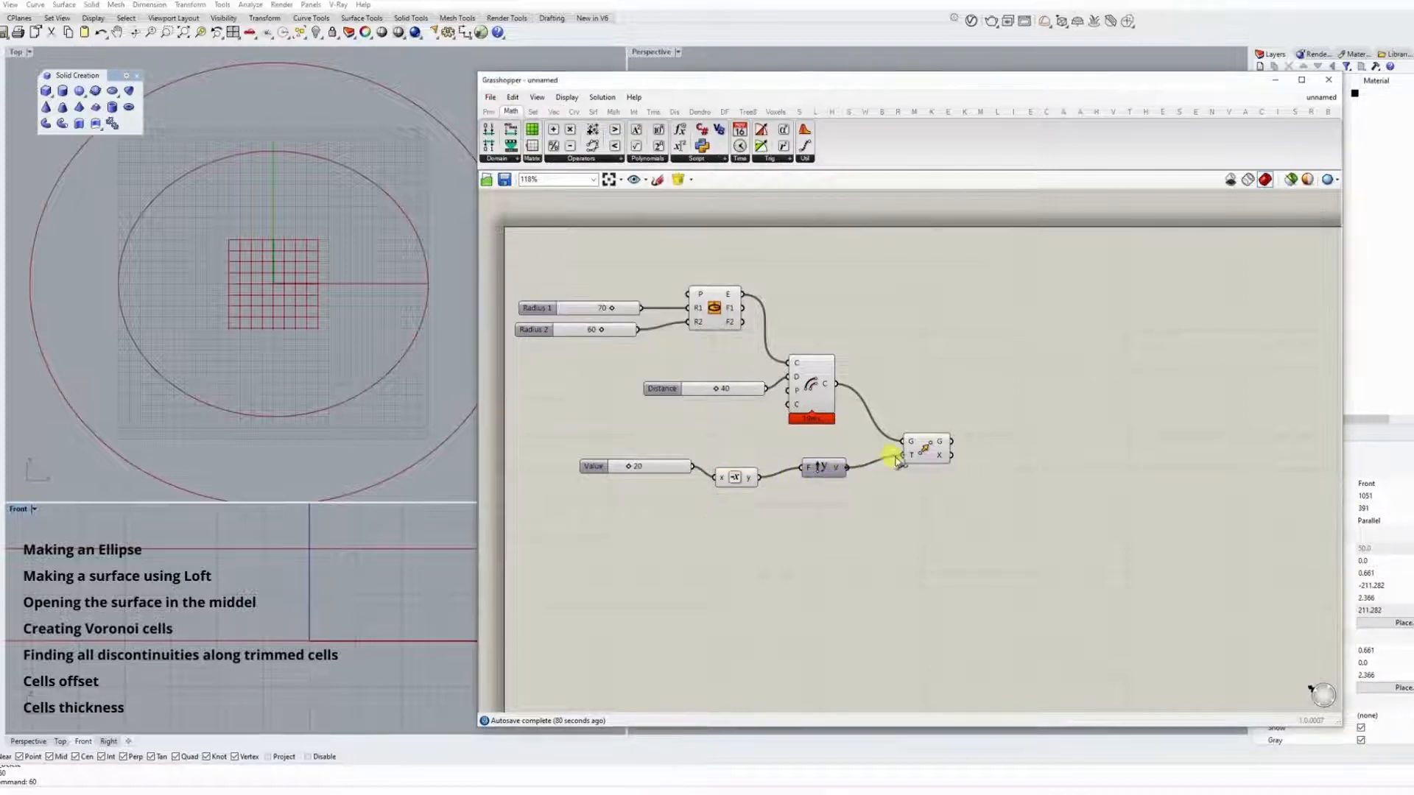
Align the value slider, Negative, Unit Y and Move components in one row.
left_click(690, 468)
mouse_move(736, 479)
left_mouse_down()
mouse_move(767, 470)
mouse_move(731, 468)
left_mouse_up()
left_click_drag(865, 505, 649, 450)
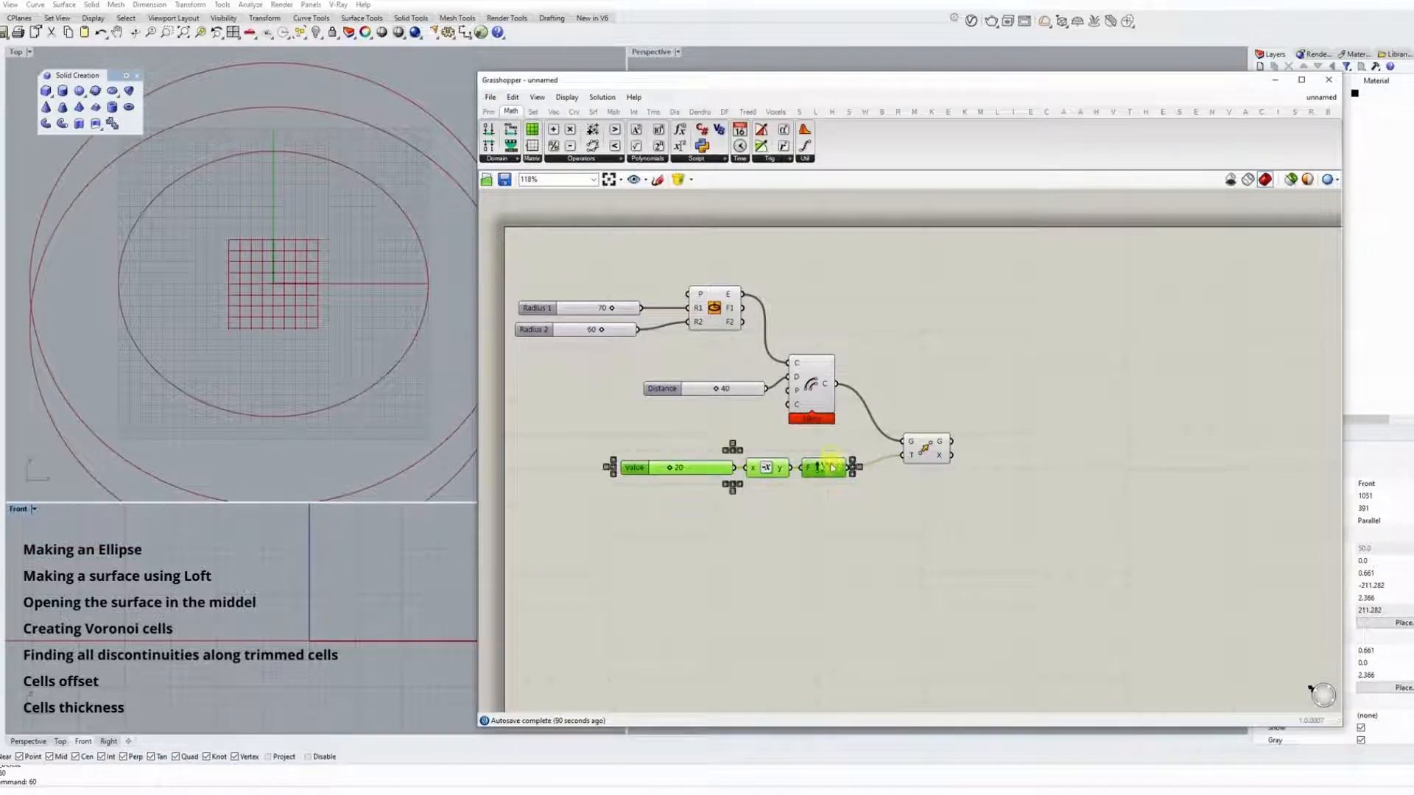
left_click_drag(828, 467, 927, 449)
Turn off the Offset Curve preview and maximize the Top viewport.
right_click(817, 388)
left_click(846, 406)
double_click(17, 53)
scroll(153, 305, "down", 10)
scroll(440, 330, "up", 2)
Tidy the spacing of the value slider, Move component and Ellipse component on the canvas.
left_click_drag(700, 458, 721, 456)
right_click_drag(942, 509, 894, 499)
left_click_drag(871, 429, 872, 441)
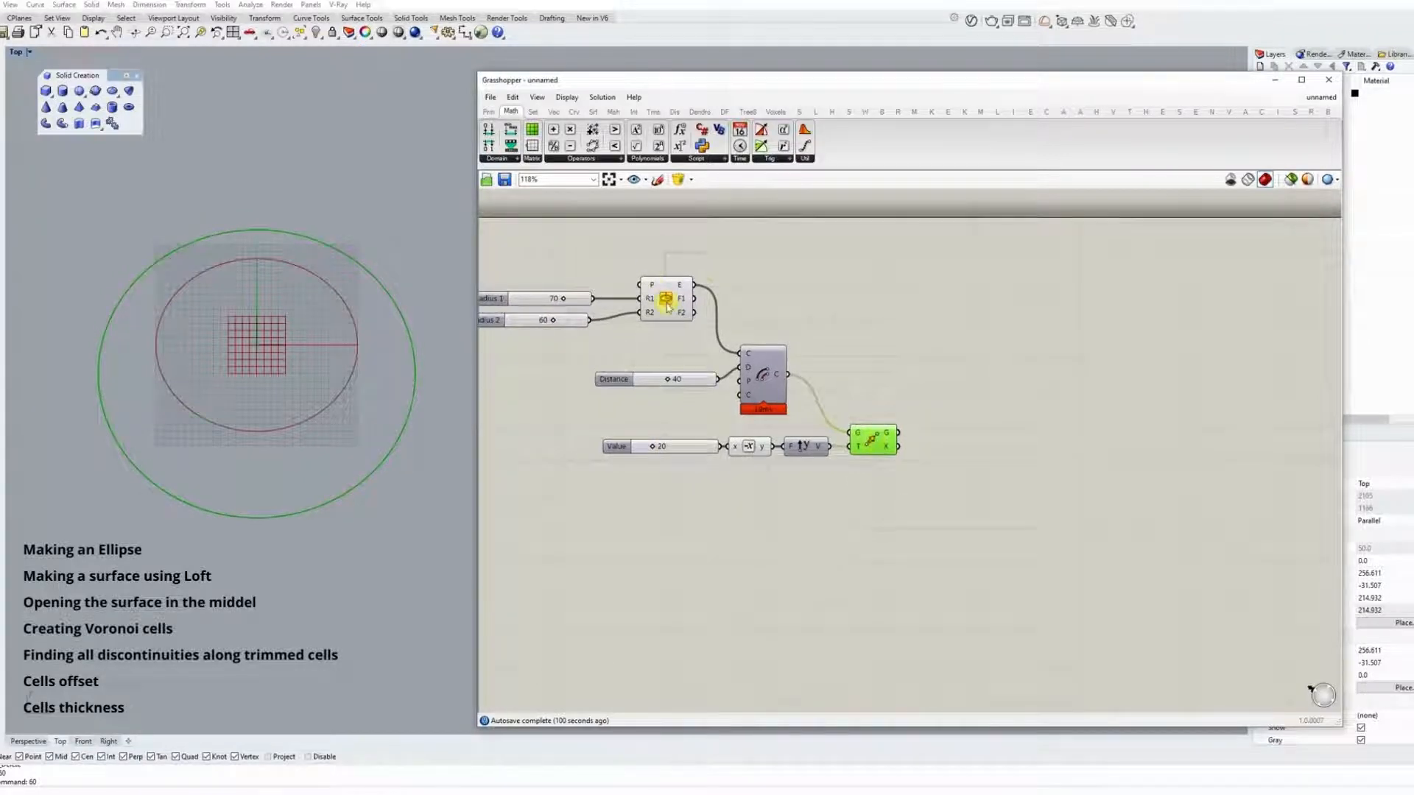
left_click_drag(667, 303, 667, 293)
Add a second Move component above the first and connect the original ellipse to its geometry input.
double_click(895, 326)
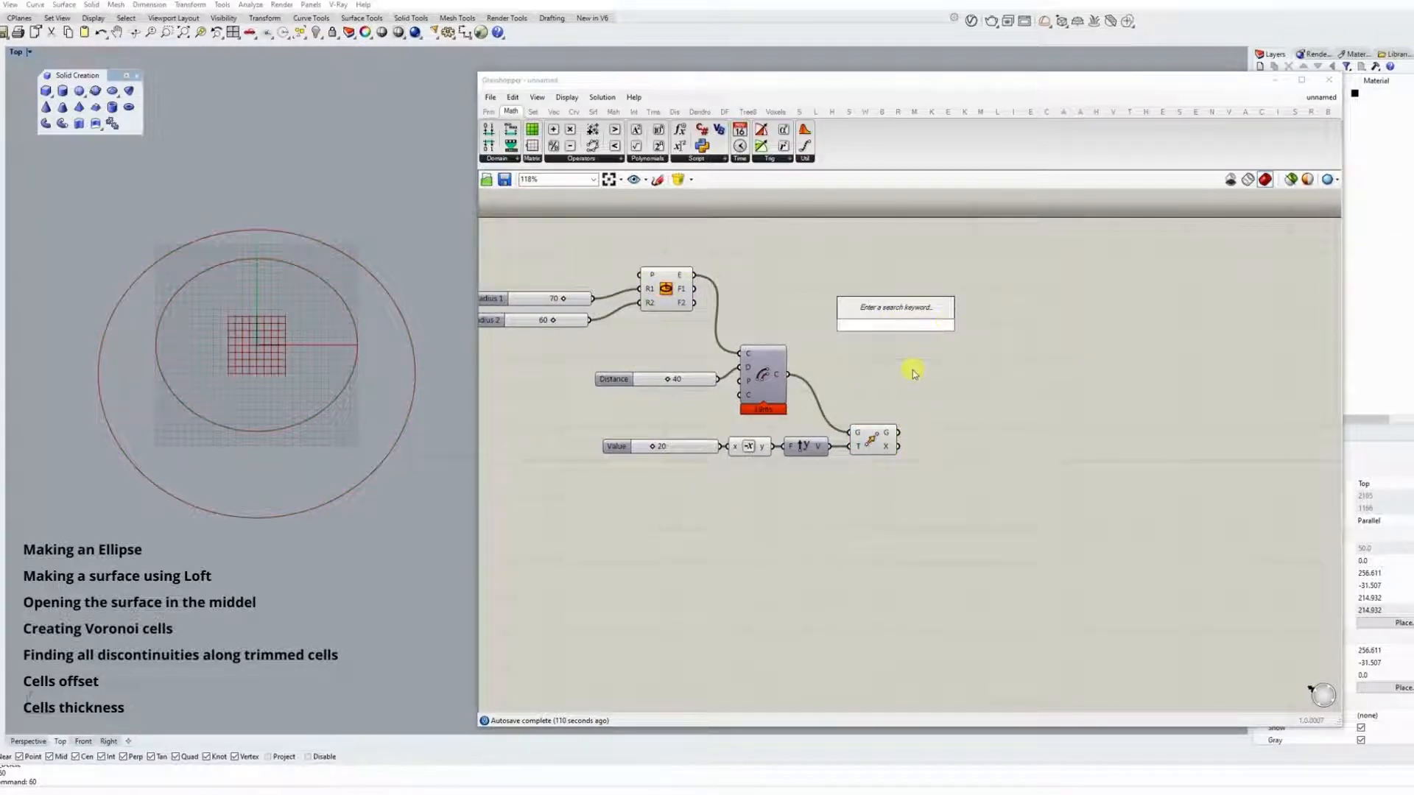
double_click(866, 280)
type("move")
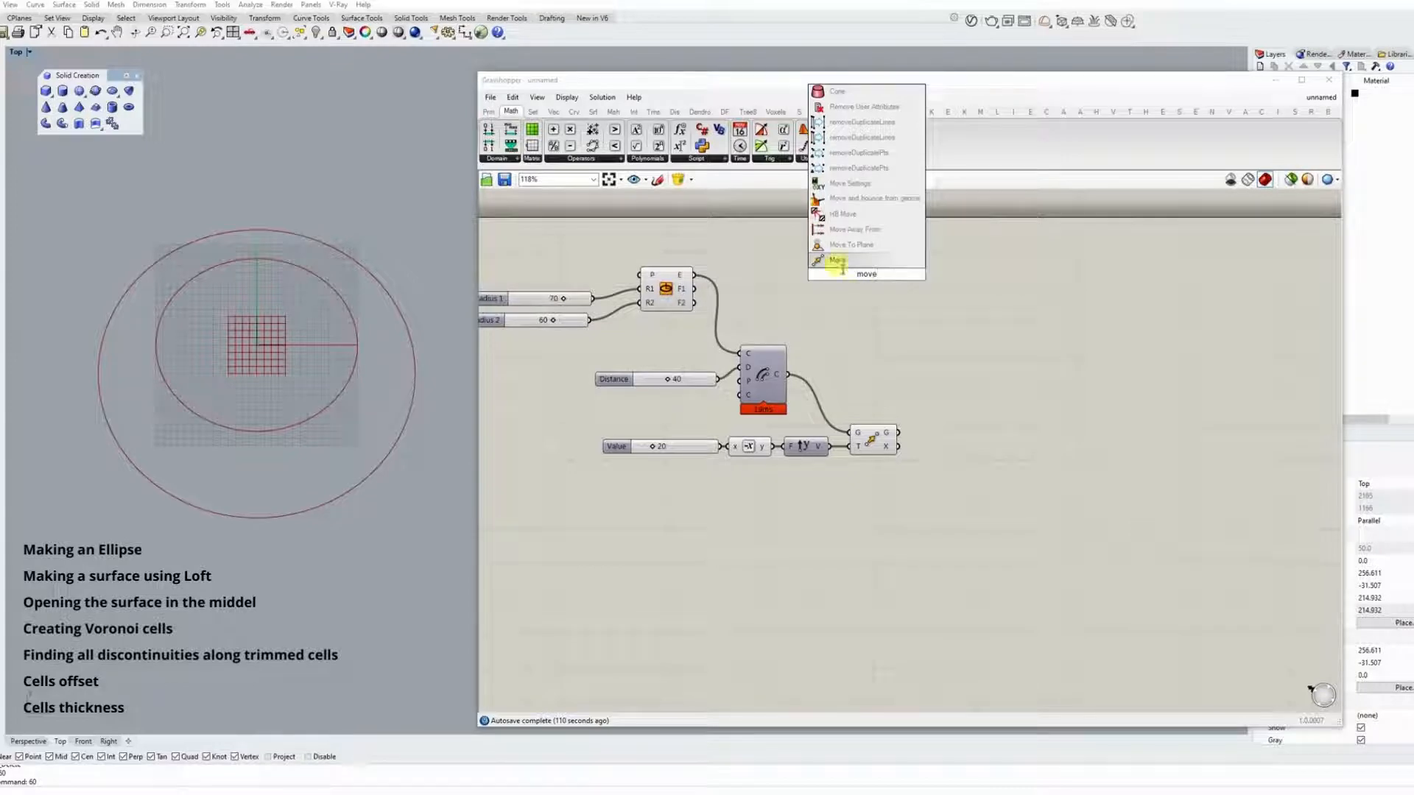
left_click(839, 263)
left_click_drag(866, 282, 942, 282)
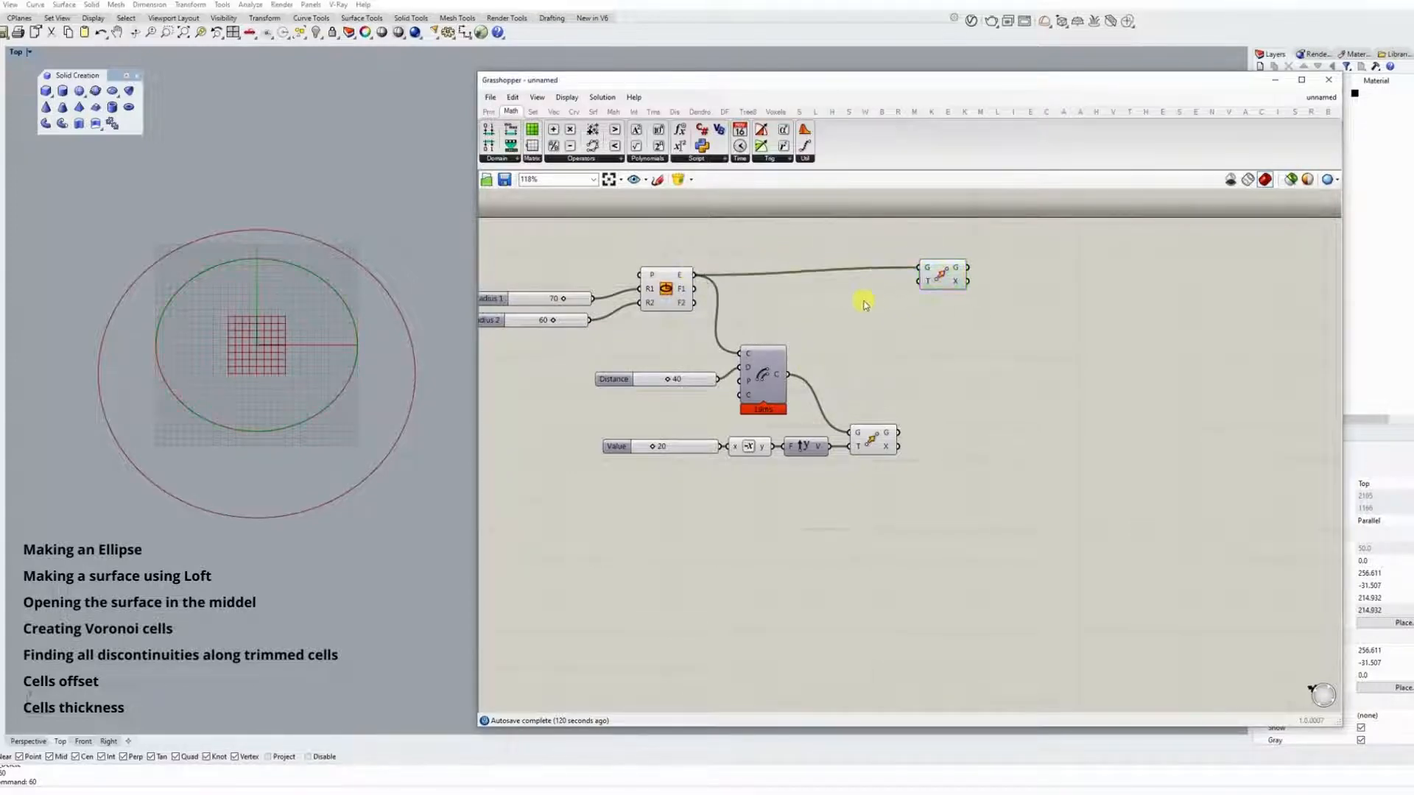
Add a Unit Z vector component and connect it to the upper Move's translation input.
double_click(863, 300)
type("z")
left_click(868, 284)
left_click(863, 302, "ctrl+alt")
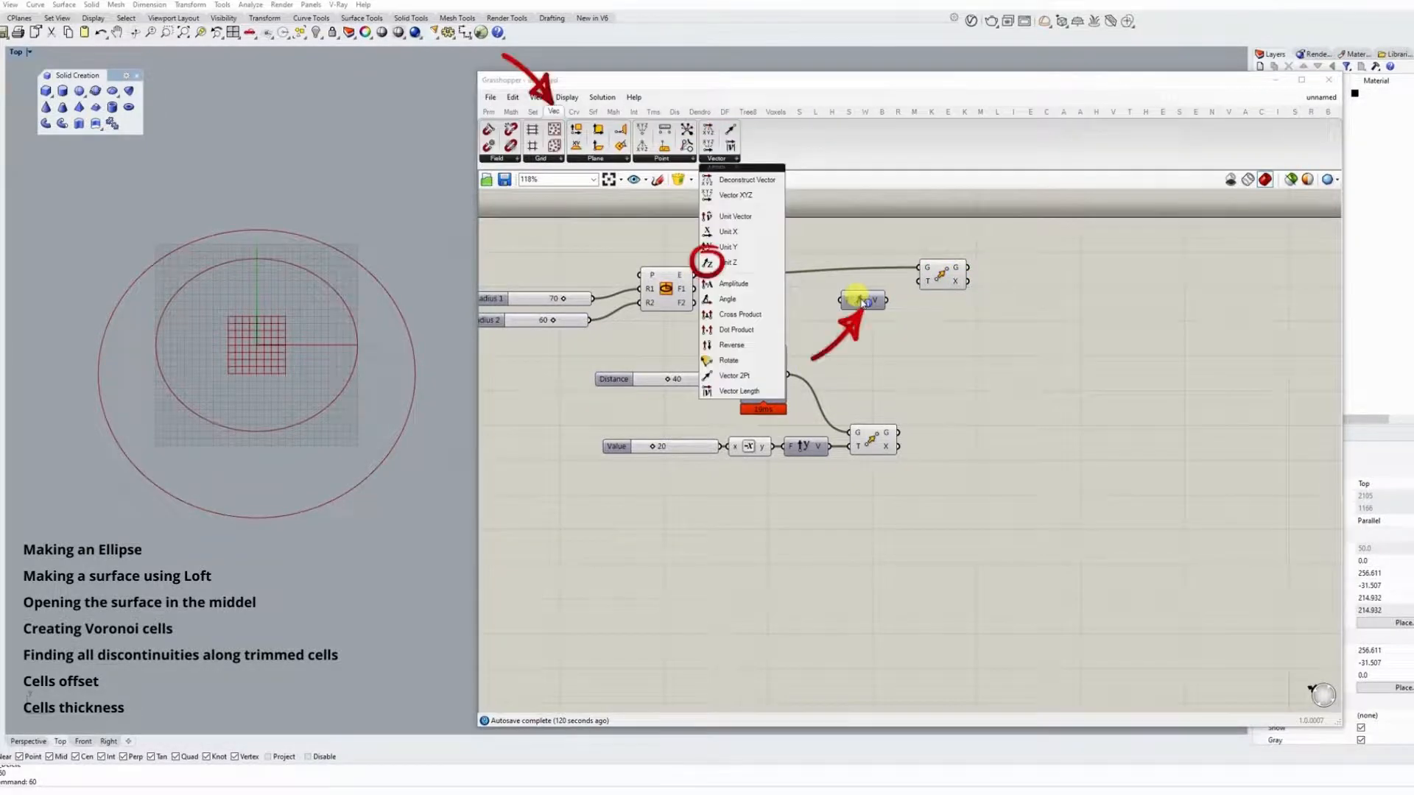
left_click_drag(886, 301, 918, 281)
Add a slider of 10 as the Unit Z factor and place both components above the Ellipse component.
double_click(764, 304)
type("1")
key("Return")
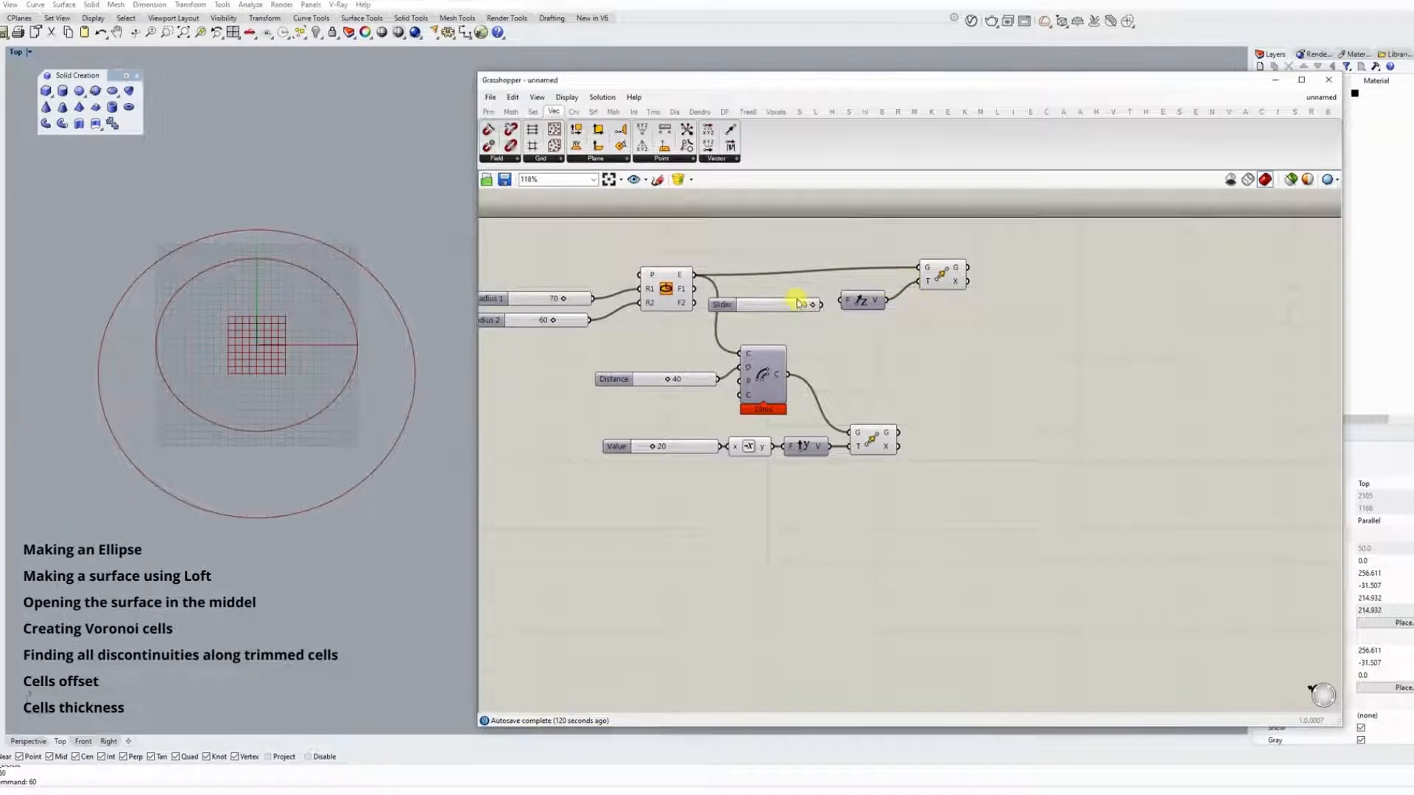
left_click_drag(952, 335, 737, 243)
left_click_drag(863, 300, 705, 255)
left_click(787, 296)
Maximize the Perspective viewport and orbit to view the raised ellipse and the offset one.
double_click(16, 53)
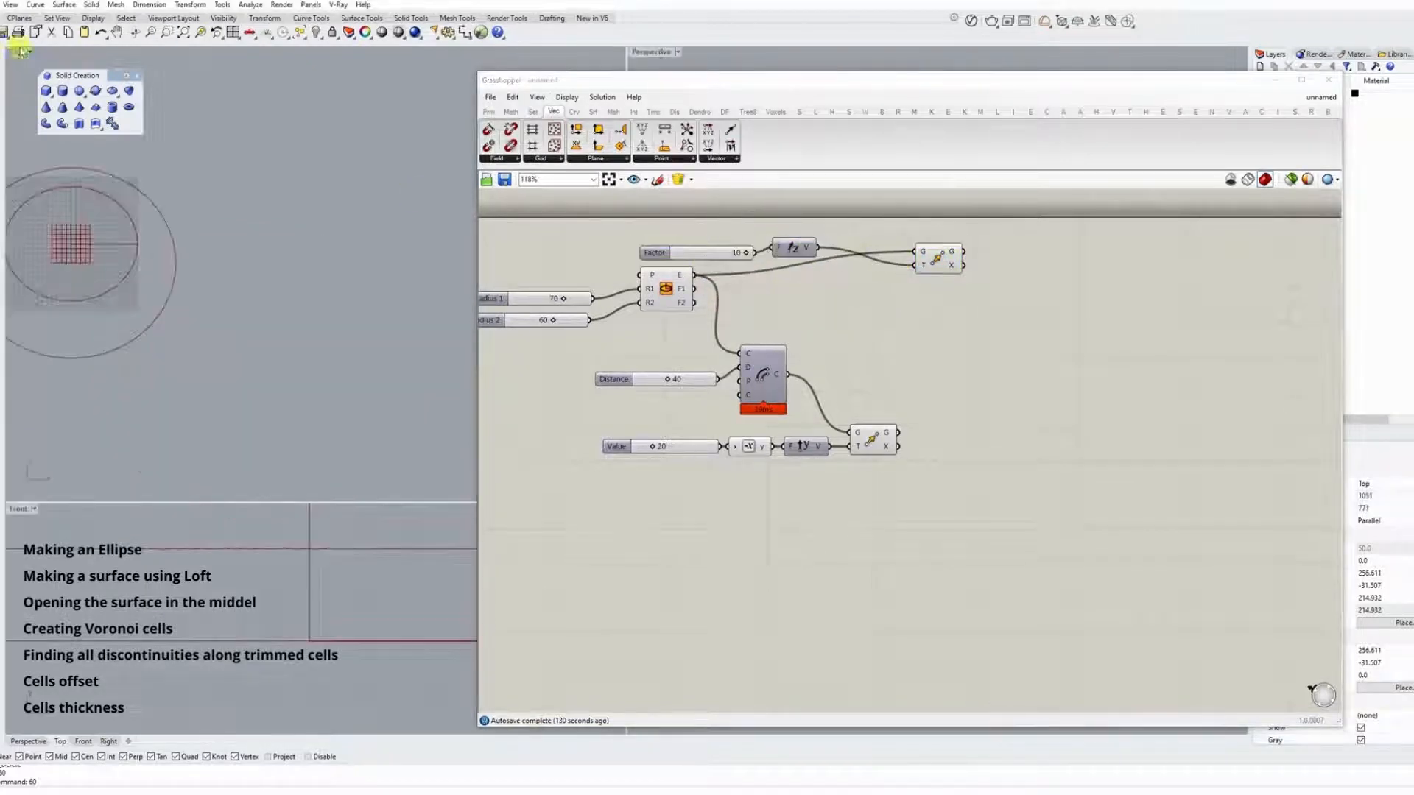
double_click(647, 52)
right_click_drag(383, 430, 374, 517)
left_click(992, 325)
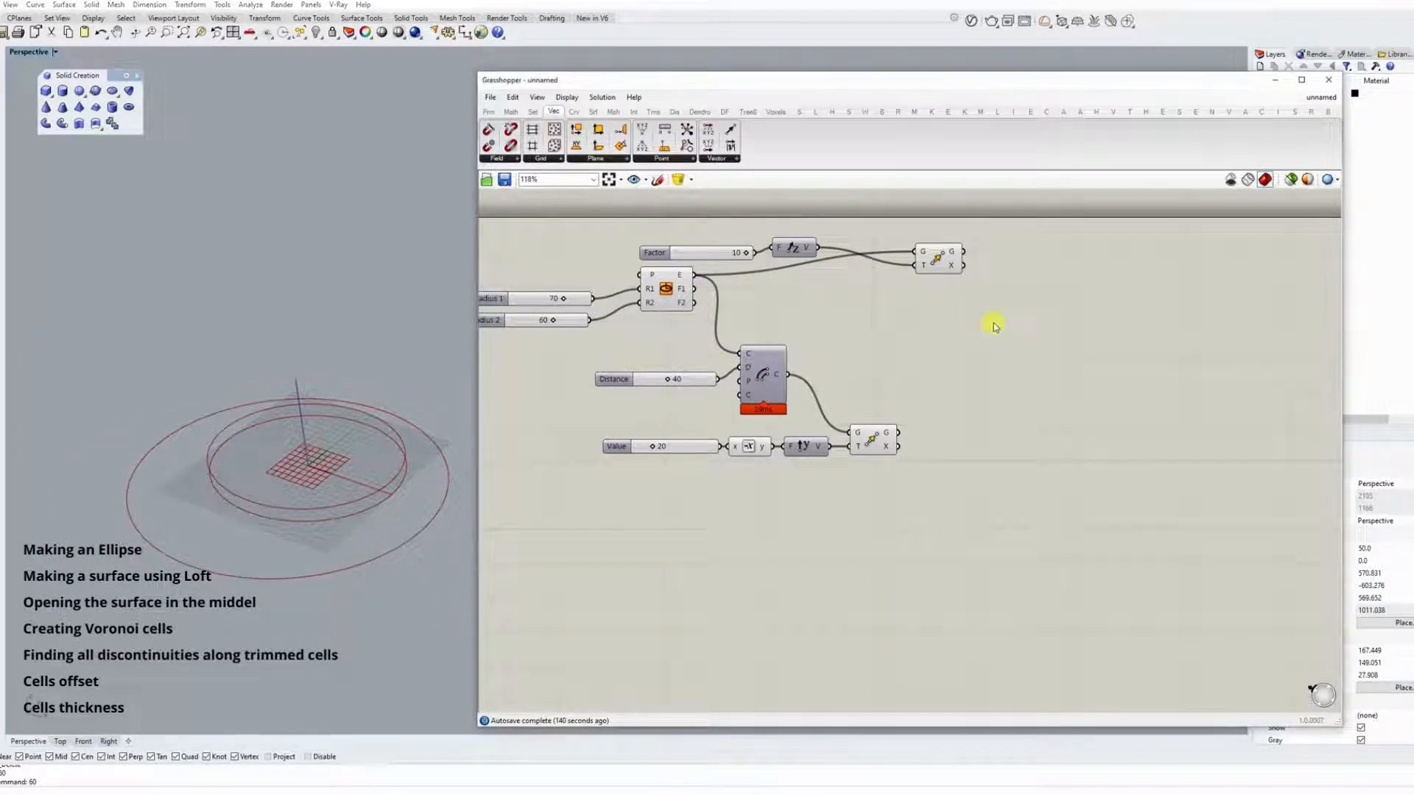
Add a Loft component, connect both Move geometry outputs to its curve input and flatten that input.
double_click(1002, 317)
type("loft")
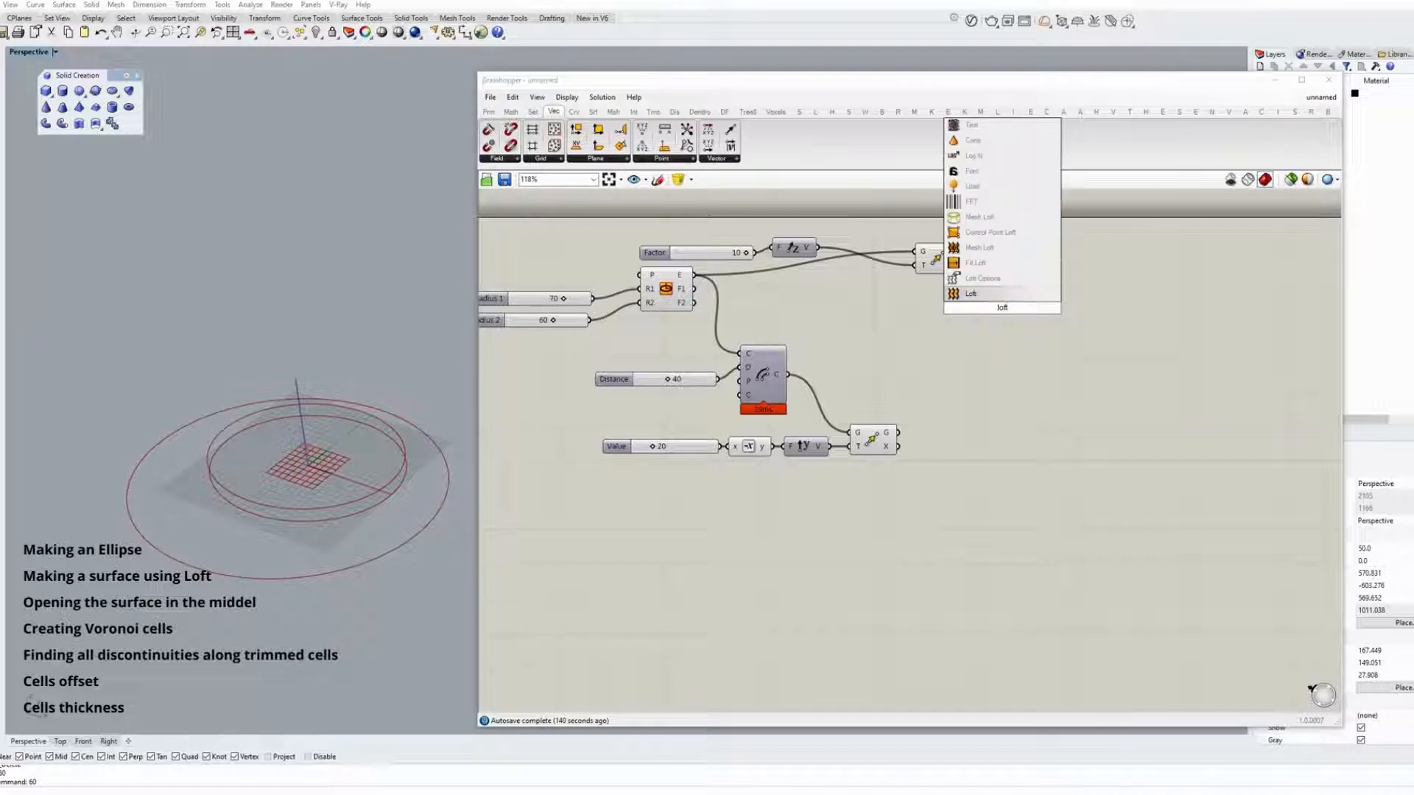
left_click(1006, 293)
left_click_drag(941, 262, 979, 302)
right_click(990, 304)
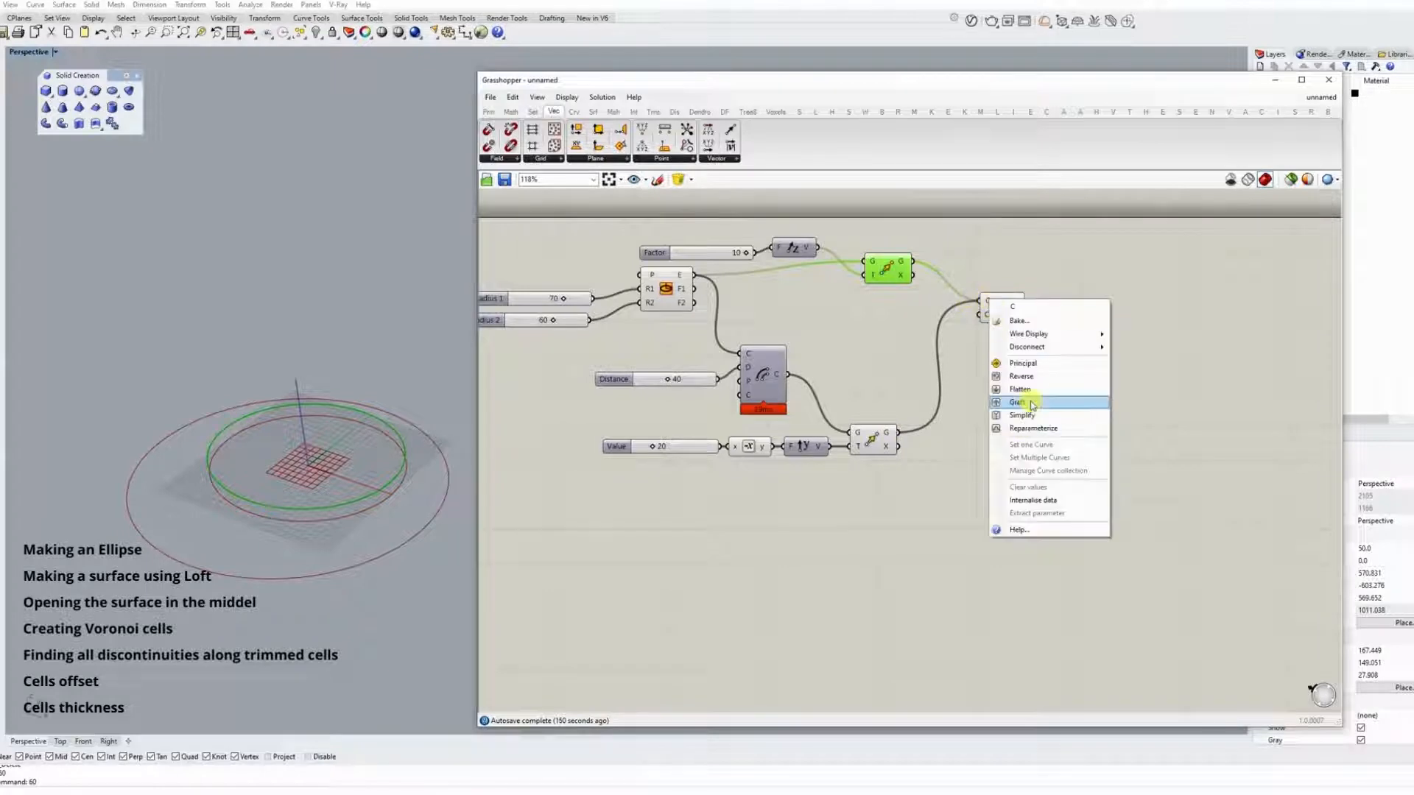
left_click(1031, 398)
Reposition the Loft component and turn off its preview.
right_click_drag(1034, 391, 919, 373)
left_click(906, 288)
left_click_drag(906, 288, 914, 284)
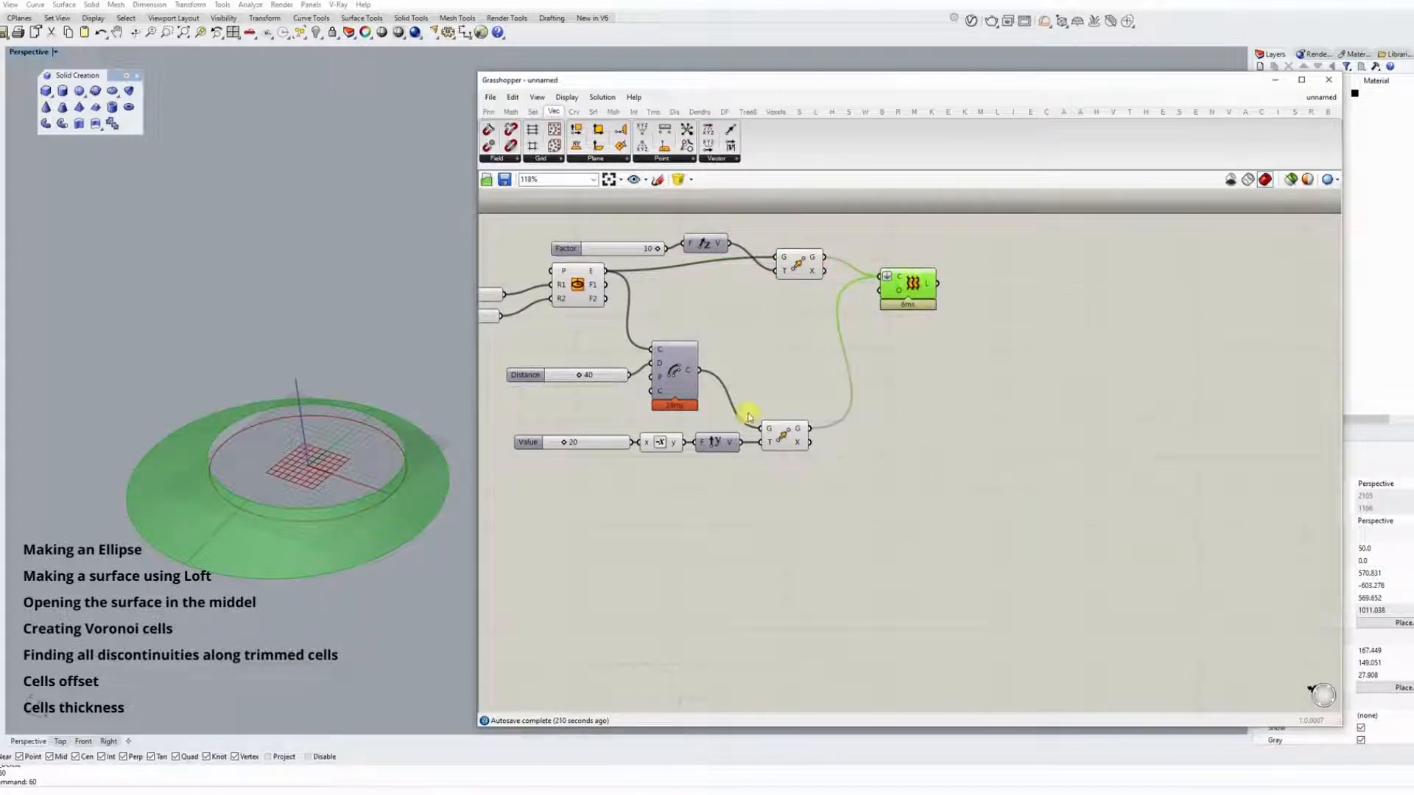
left_click(901, 409)
right_click(913, 287)
left_click(953, 311)
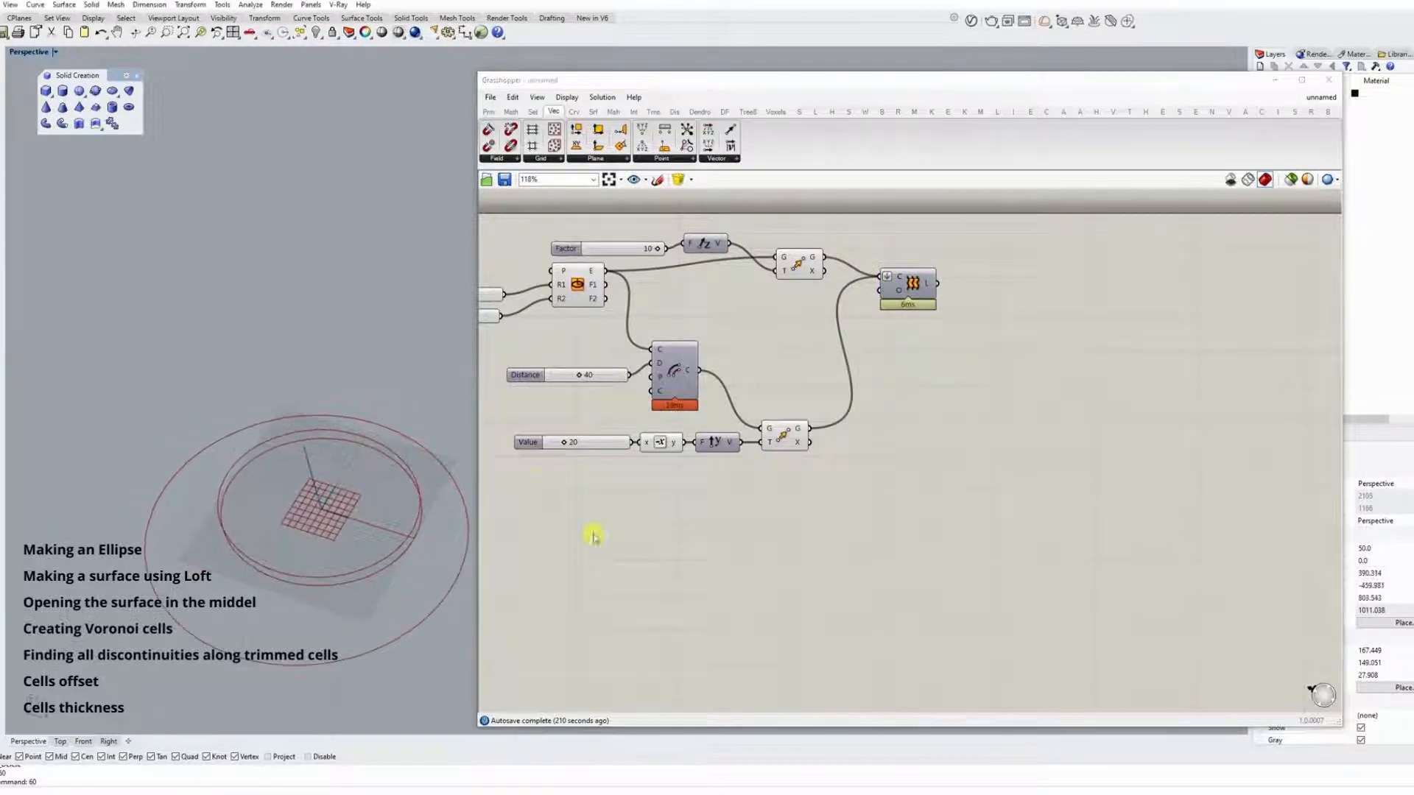
Add a Divide Curve component below the definition and connect the original ellipse to its curve input.
right_click_drag(728, 511, 758, 496)
double_click(786, 499)
type("divi")
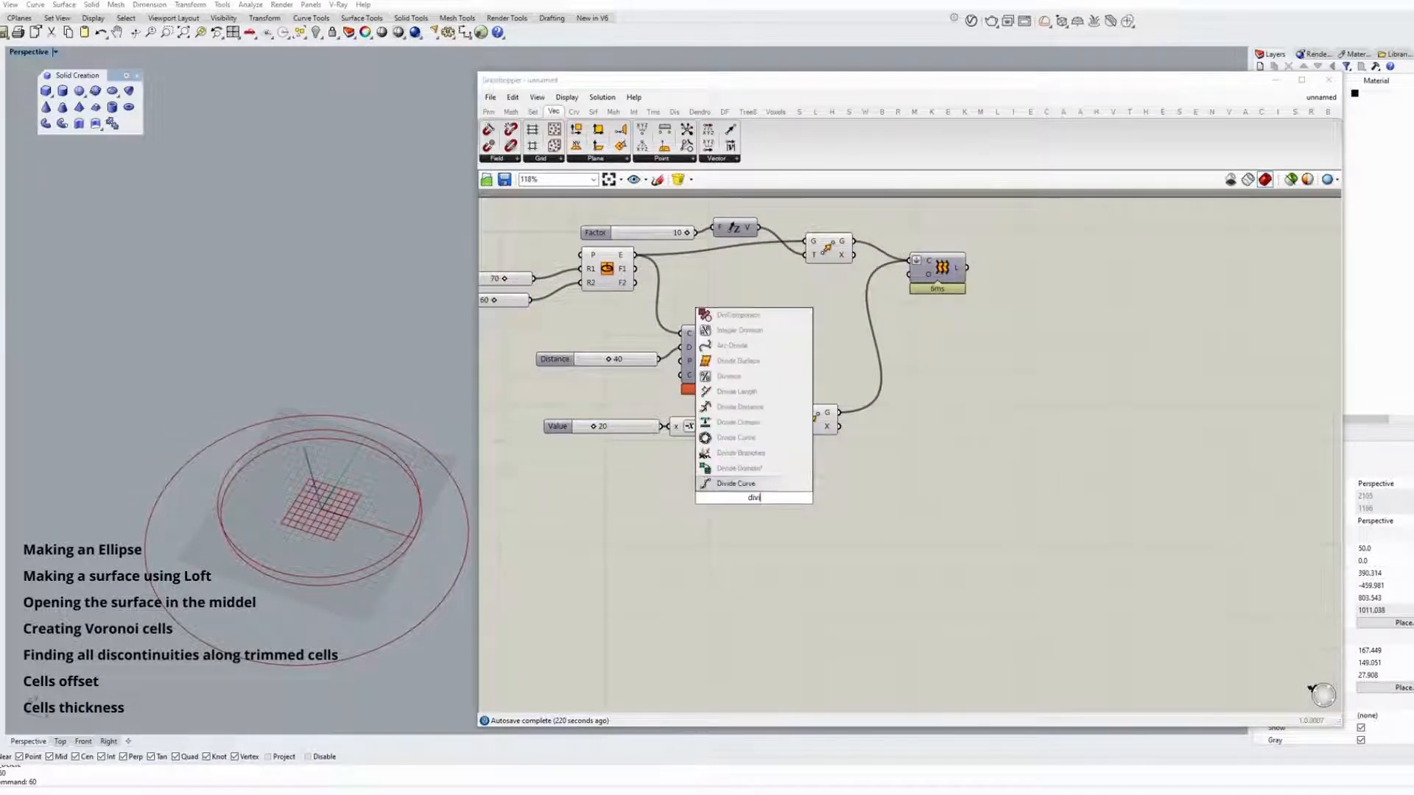
left_click(703, 483)
right_click_drag(648, 281, 683, 292)
left_click(638, 282)
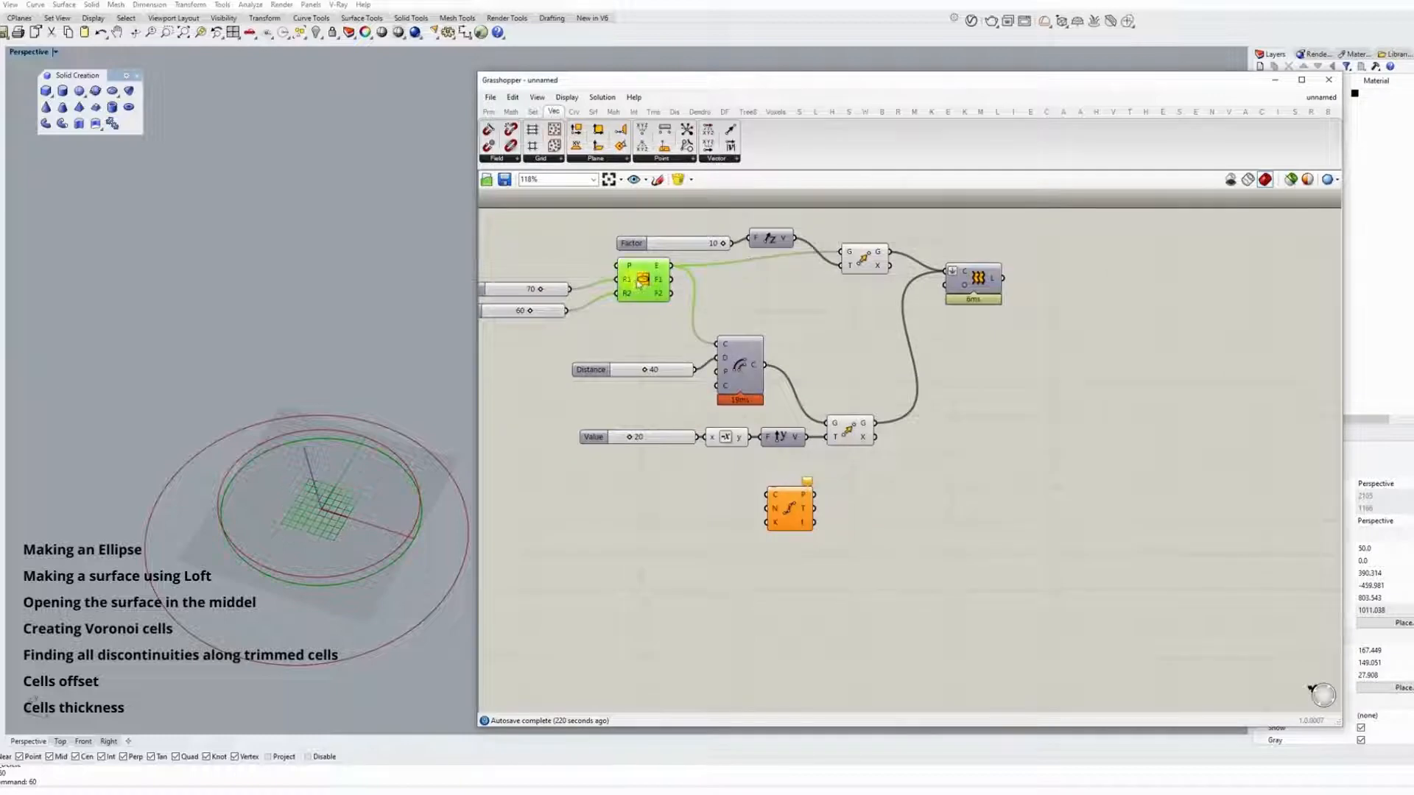
left_click_drag(673, 267, 768, 494)
Duplicate the Divide Curve component and connect the moved offset curve to the copy.
left_click_drag(790, 525, 837, 596)
key("ctrl+c")
key("ctrl+v")
right_click_drag(742, 452, 688, 414)
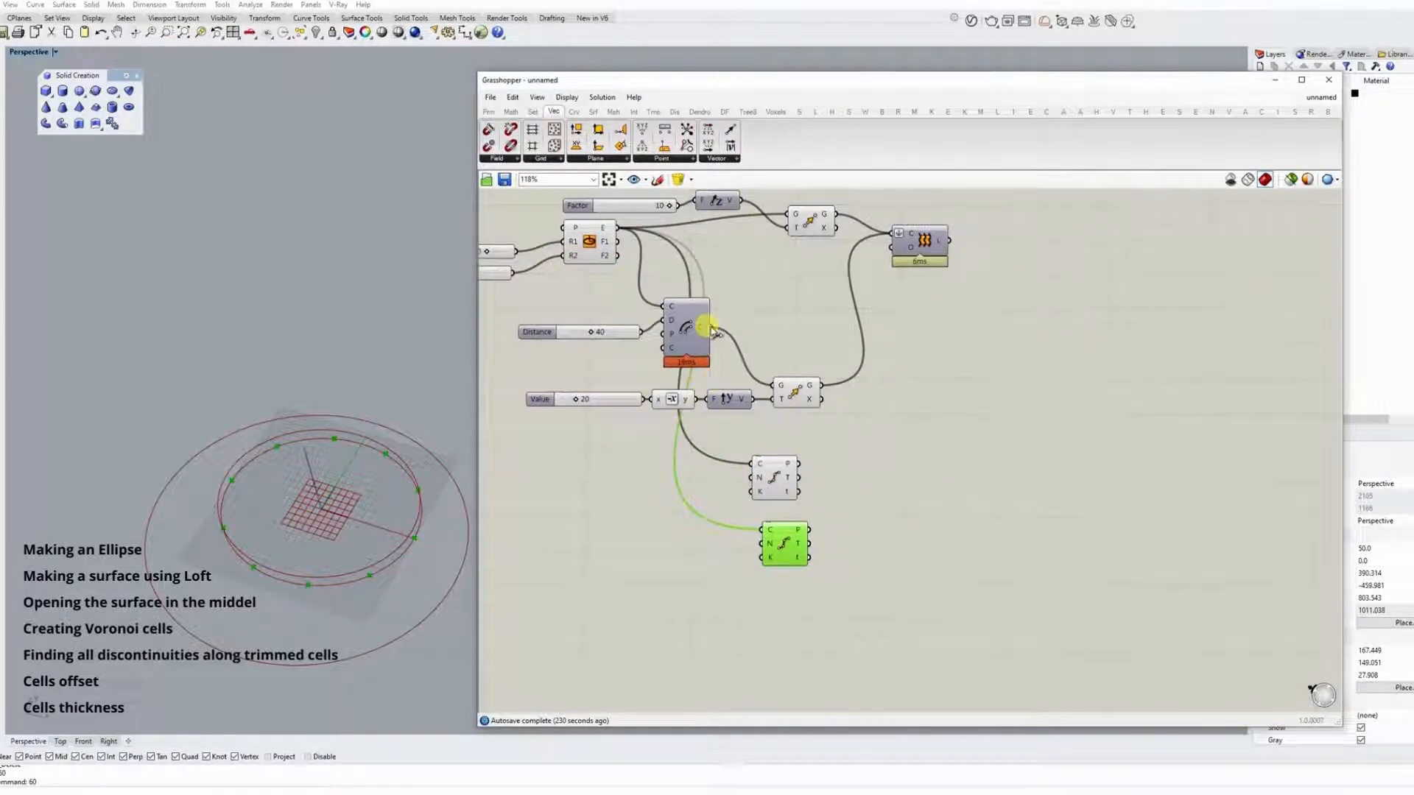
right_click_drag(465, 597, 455, 556)
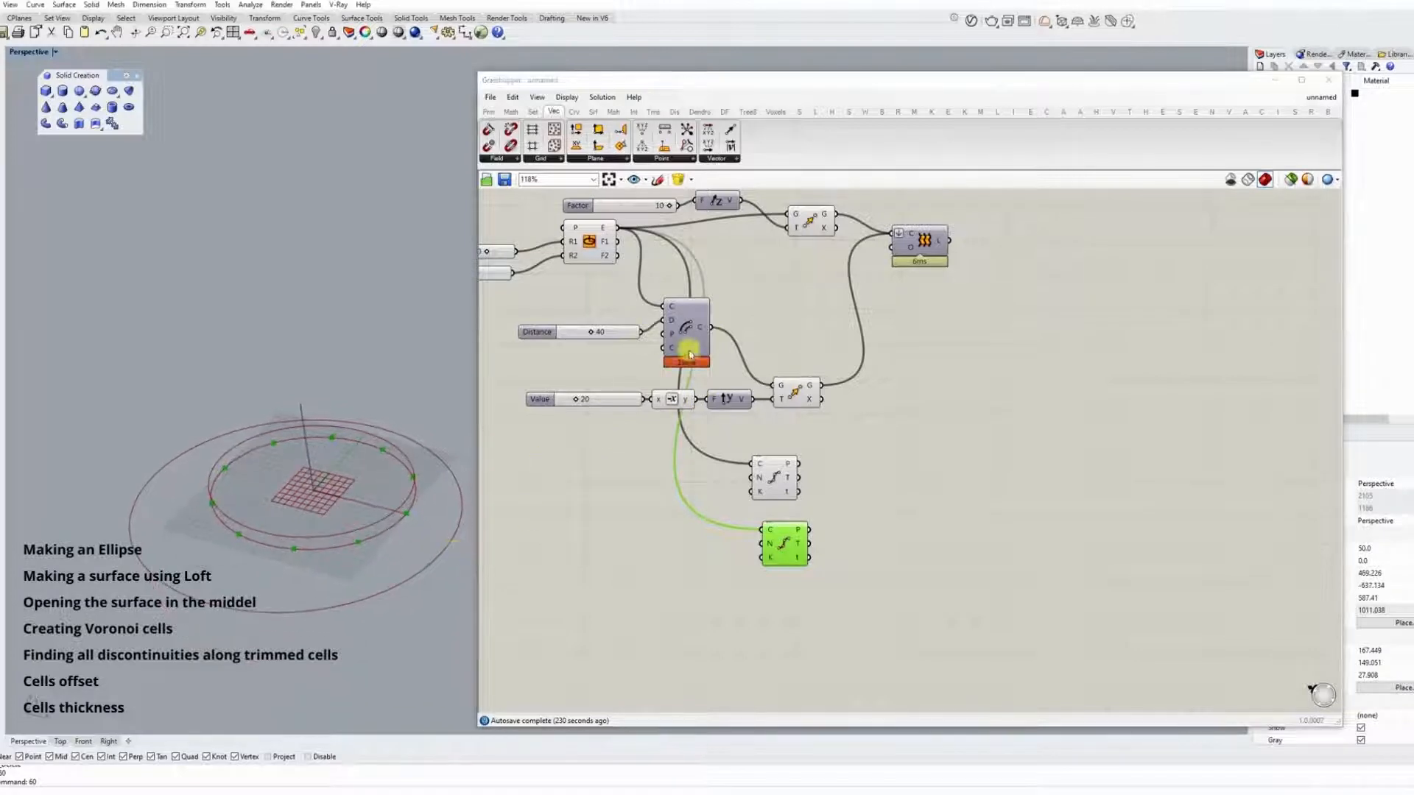
left_click_drag(710, 327, 771, 531)
Stack the two Divide Curve components and feed both count inputs from a new slider of 20.
left_click_drag(791, 545, 885, 545)
left_click_drag(774, 478, 911, 458)
left_click_drag(885, 546, 914, 527)
double_click(799, 502)
type("20")
key("Return")
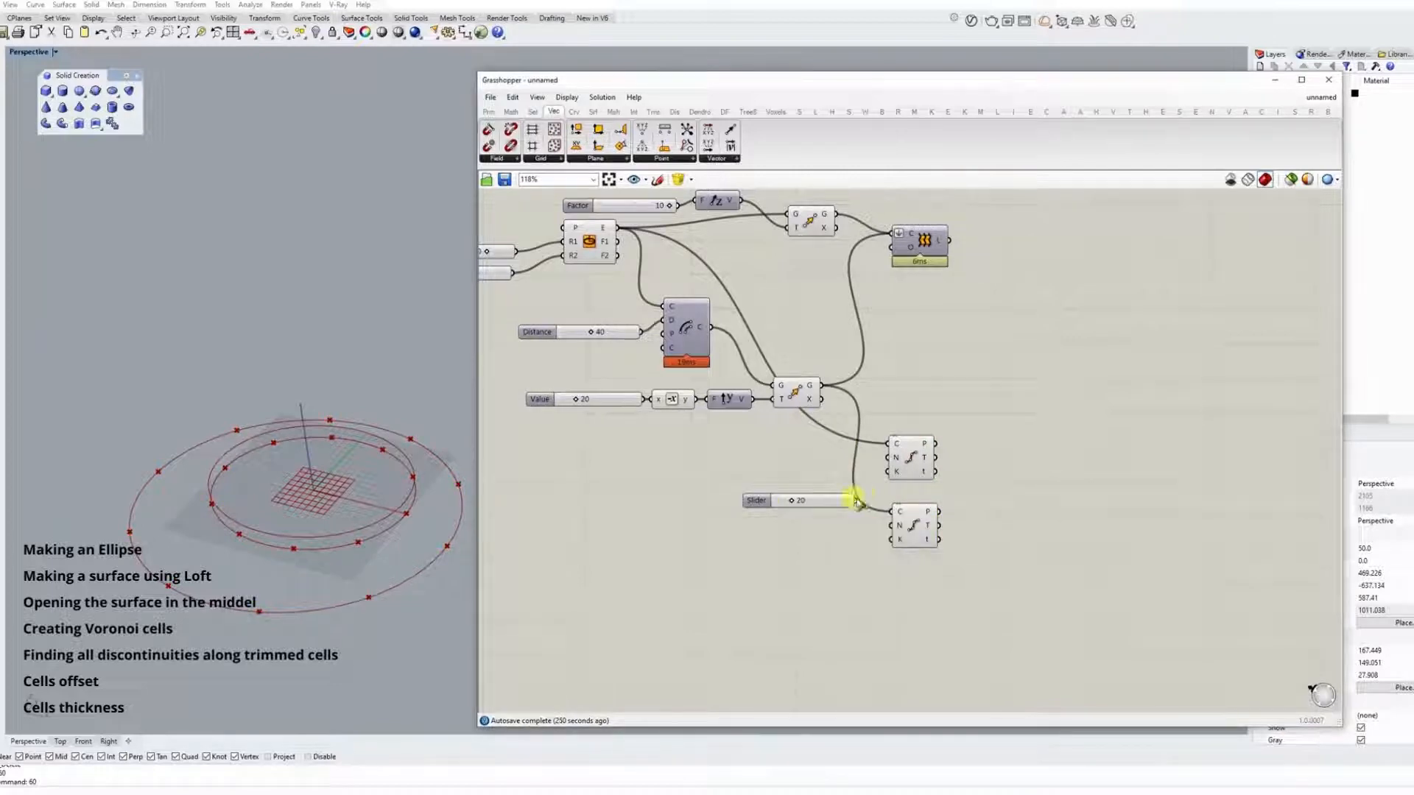
left_click_drag(891, 533, 891, 532)
Add a Line component beside the two Divide Curve components.
right_click_drag(997, 495, 914, 484)
double_click(926, 478)
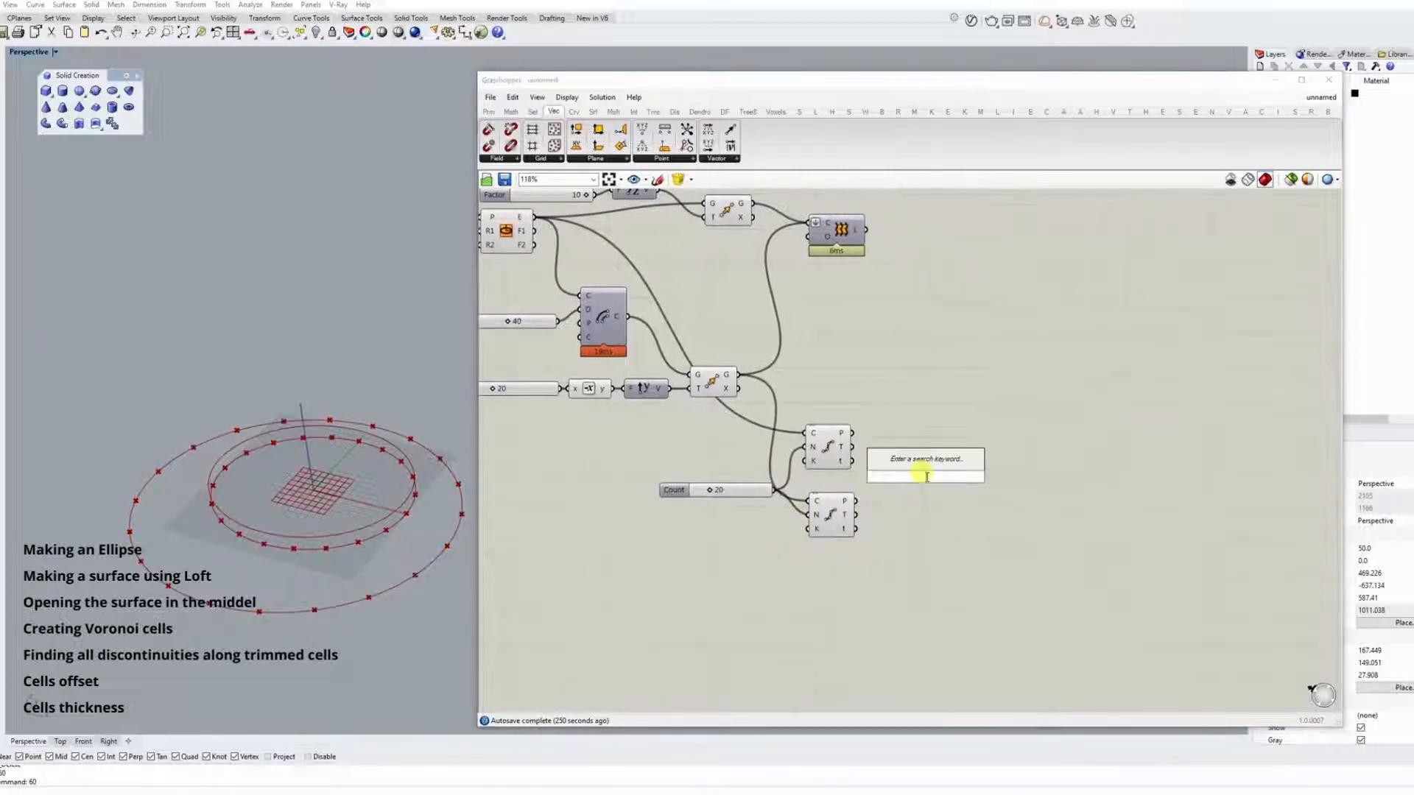
type("line")
key("Return")
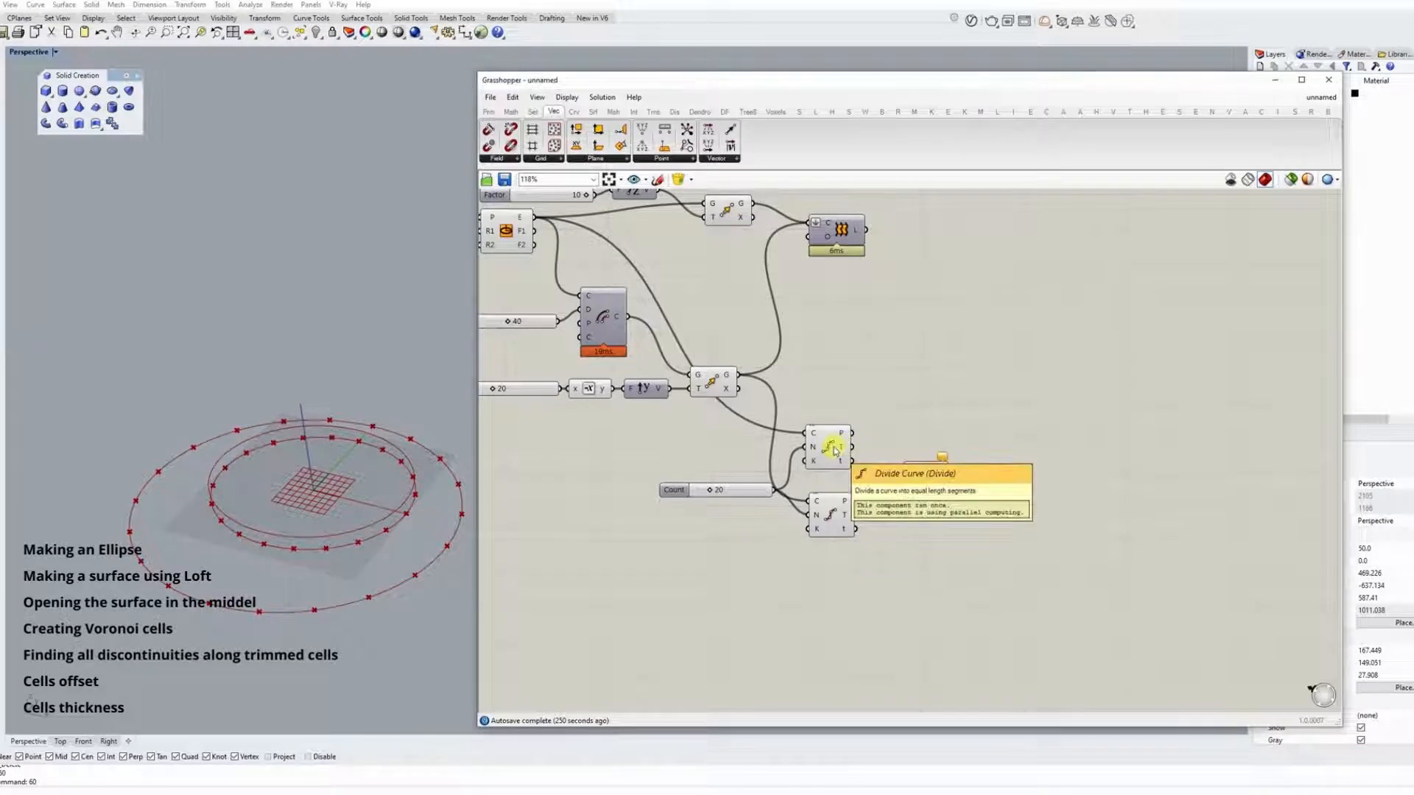
left_click(833, 448, "ctrl+alt")
left_click(931, 479, "ctrl+alt")
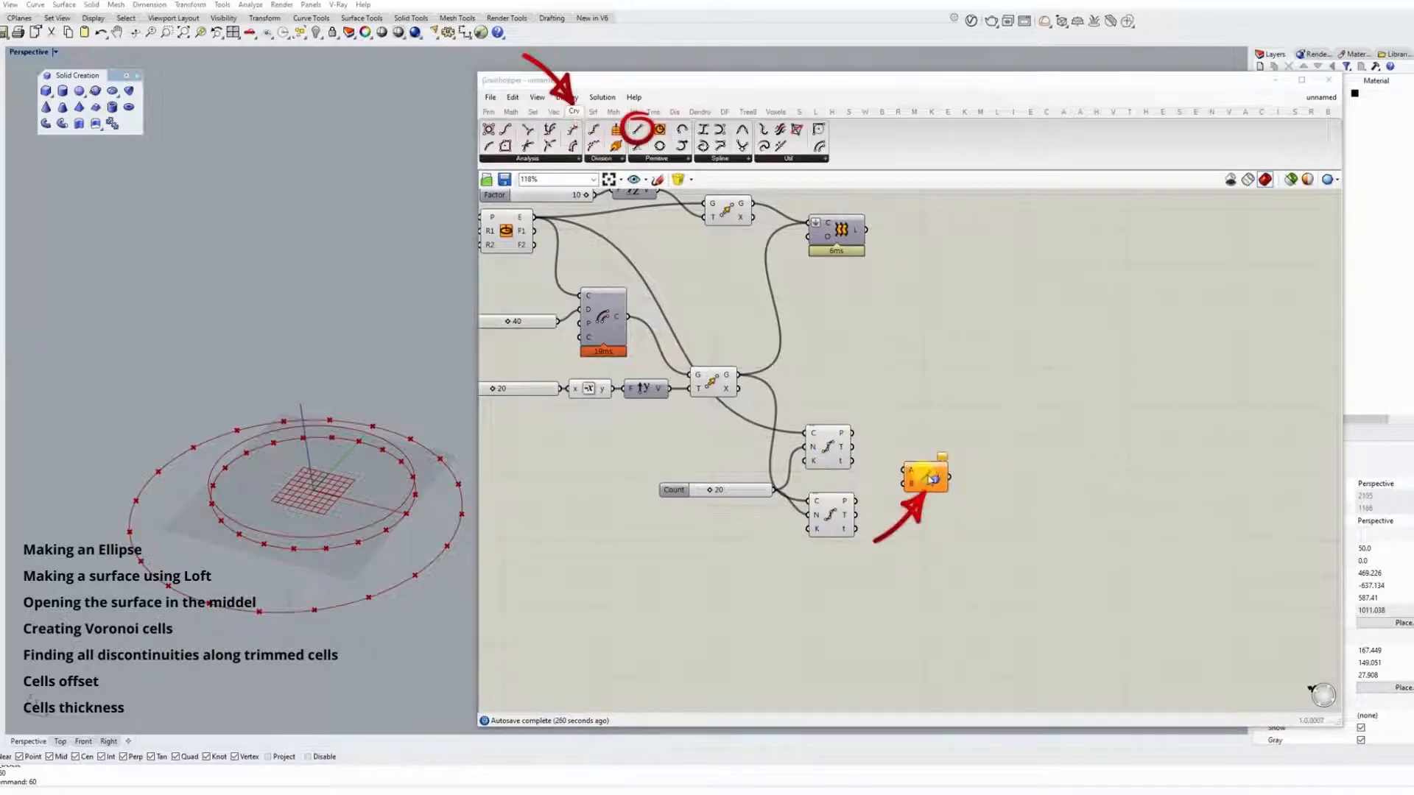
Connect the division points of both Divide Curve components to the Line component's start and end inputs.
left_click_drag(853, 433, 904, 484)
right_click_drag(370, 514, 332, 401)
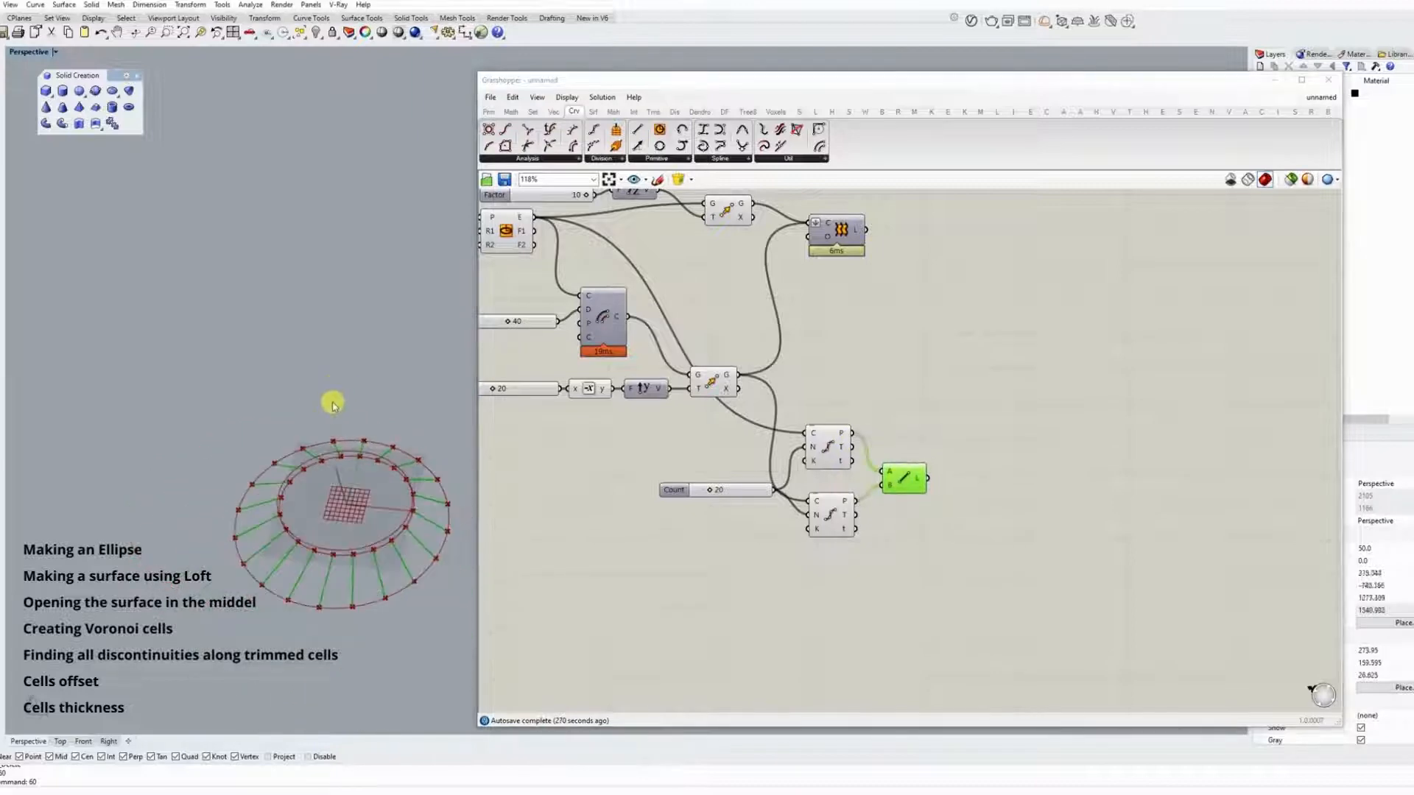
scroll(357, 492, "up", 6)
right_click_drag(426, 520, 381, 444)
left_click_drag(905, 482, 903, 469)
Add a List Item component after the Line component and feed the lines into its list input.
double_click(990, 480)
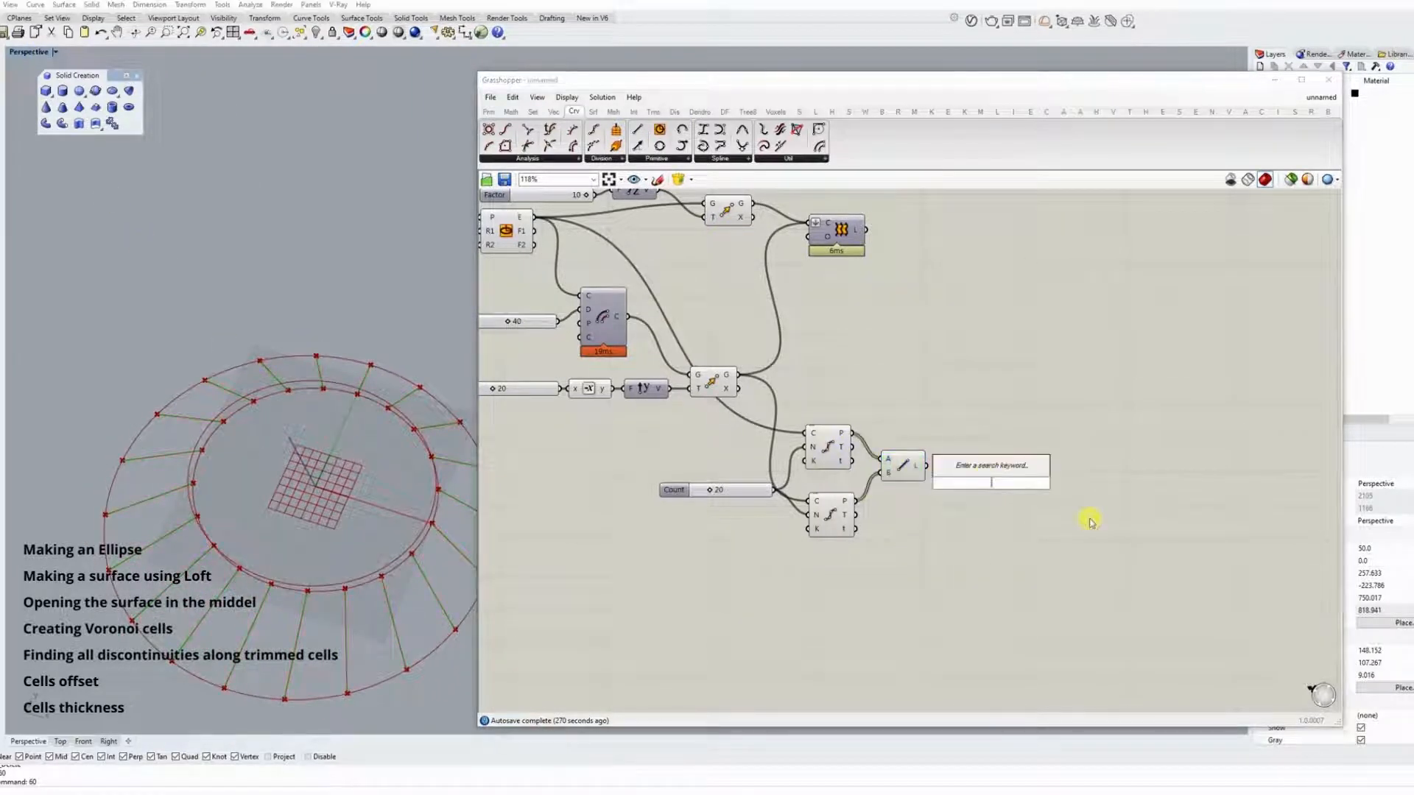
type("item")
key("Return")
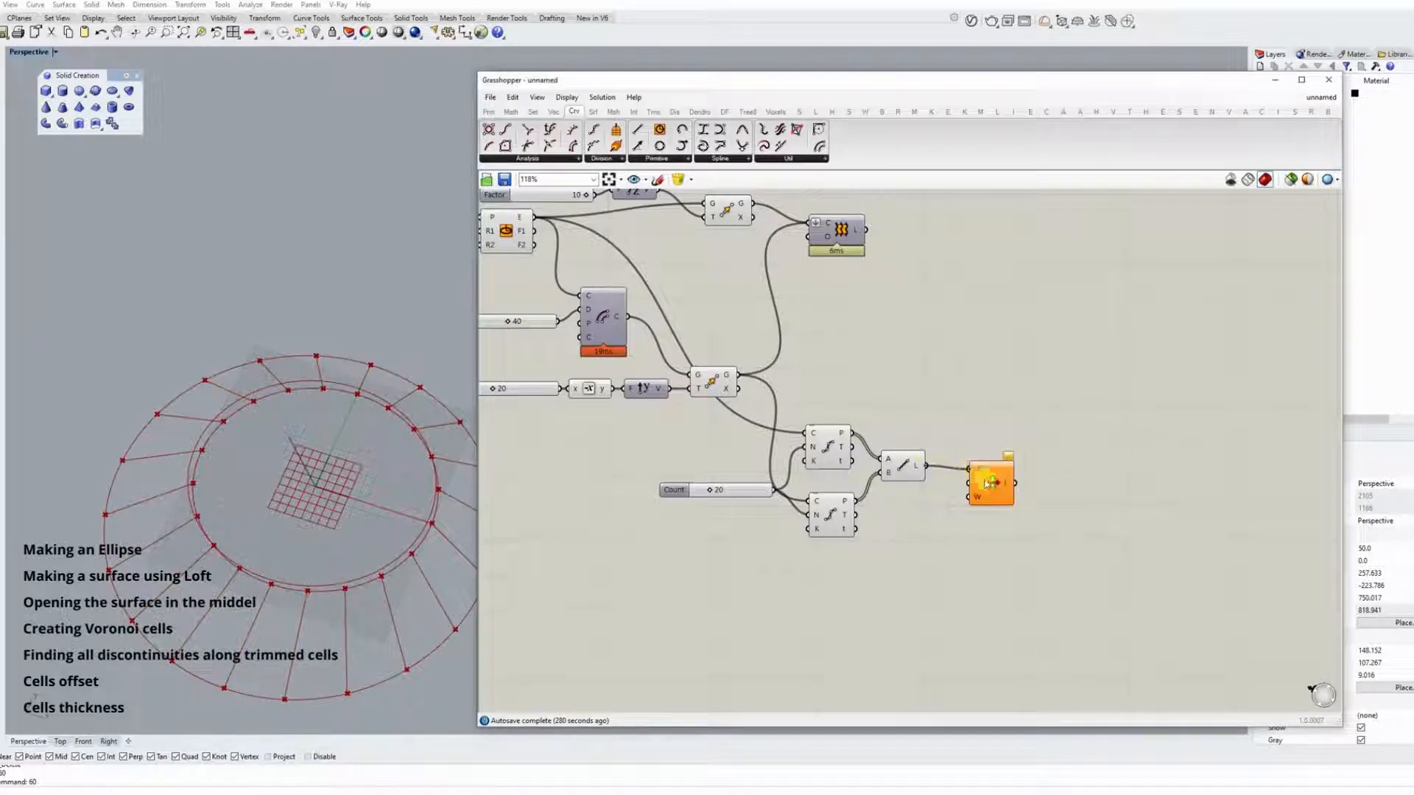
left_click_drag(986, 484, 986, 493)
left_click(994, 501, "ctrl+alt")
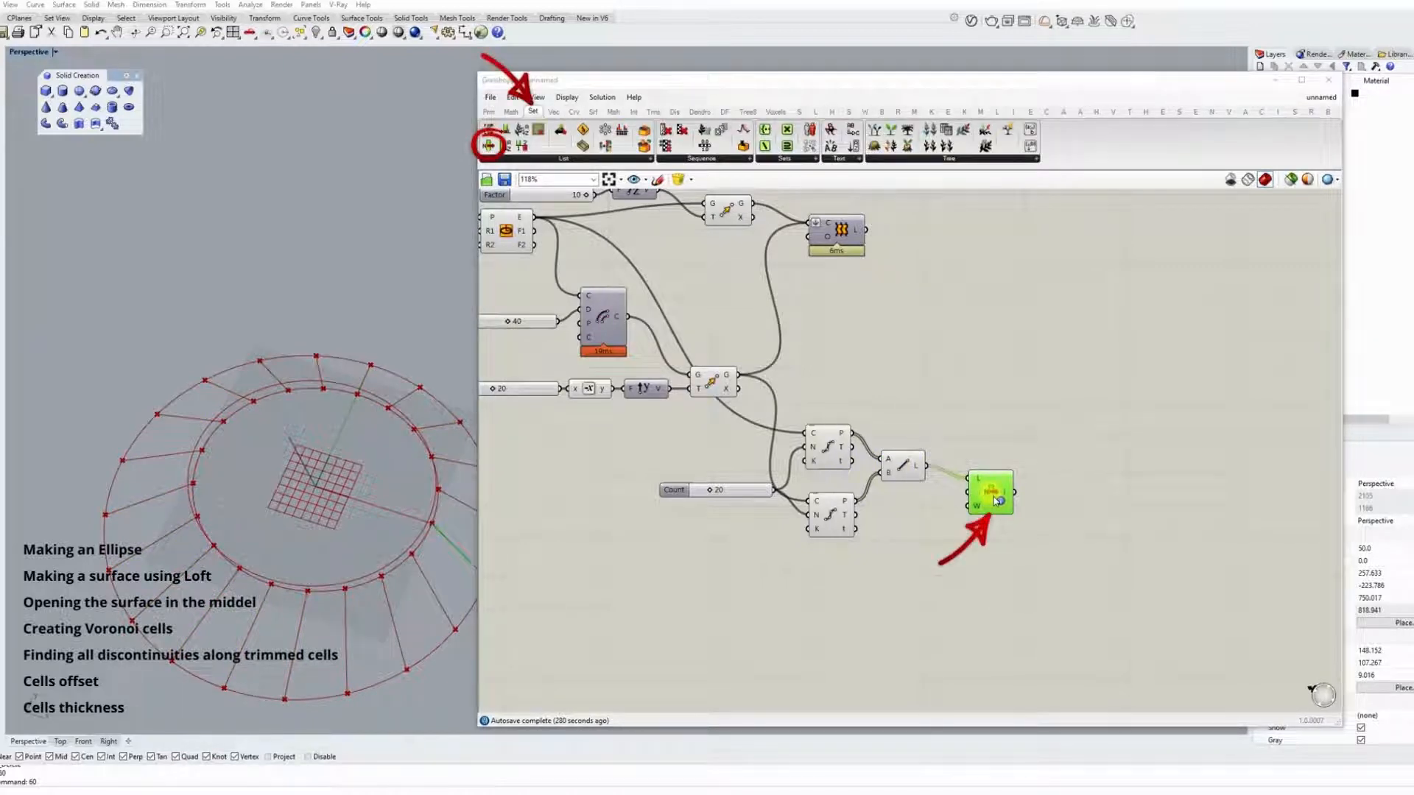
right_click_drag(228, 414, 479, 519)
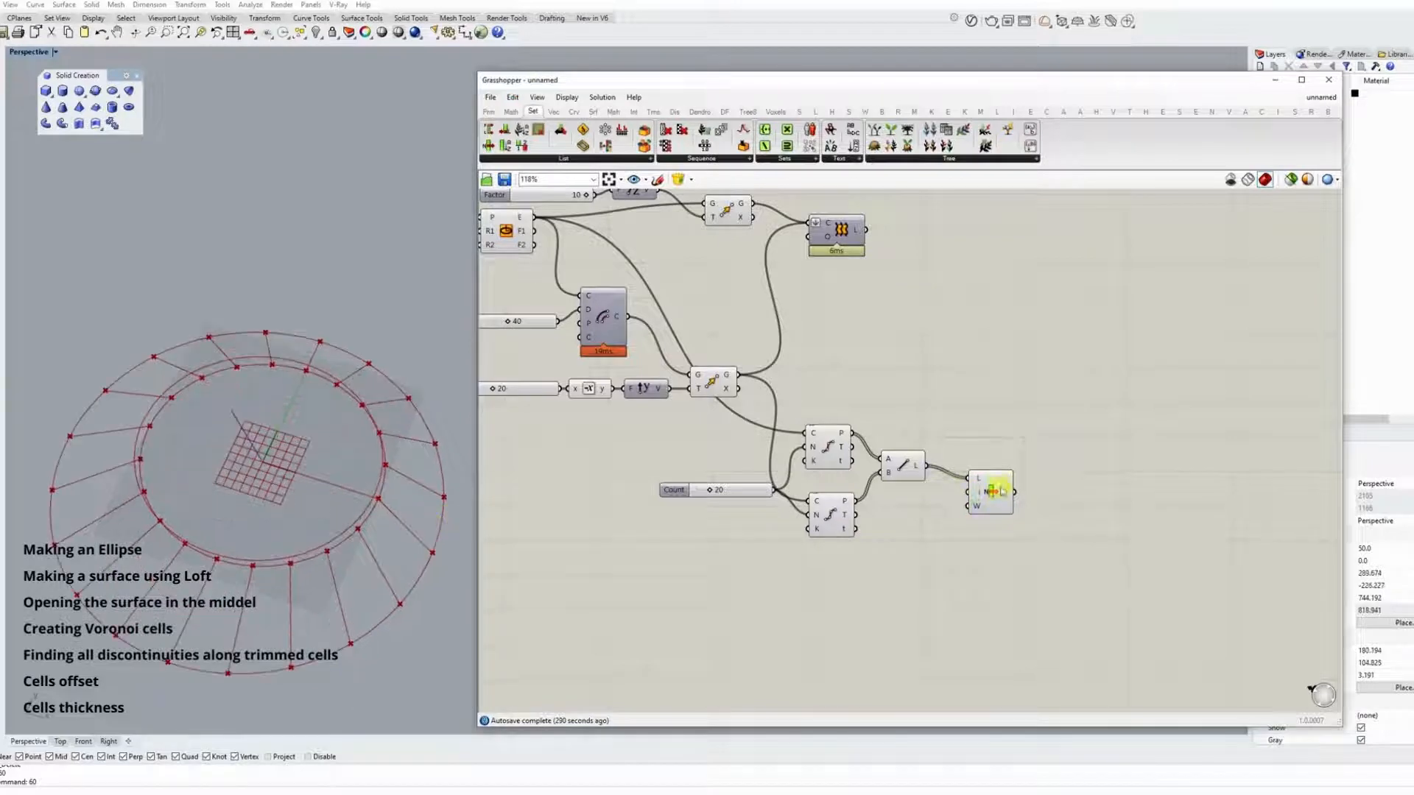
left_click_drag(995, 493, 1013, 545)
Feed the List Item's index from a new slider set to 5 and check the selected line from above.
double_click(888, 554)
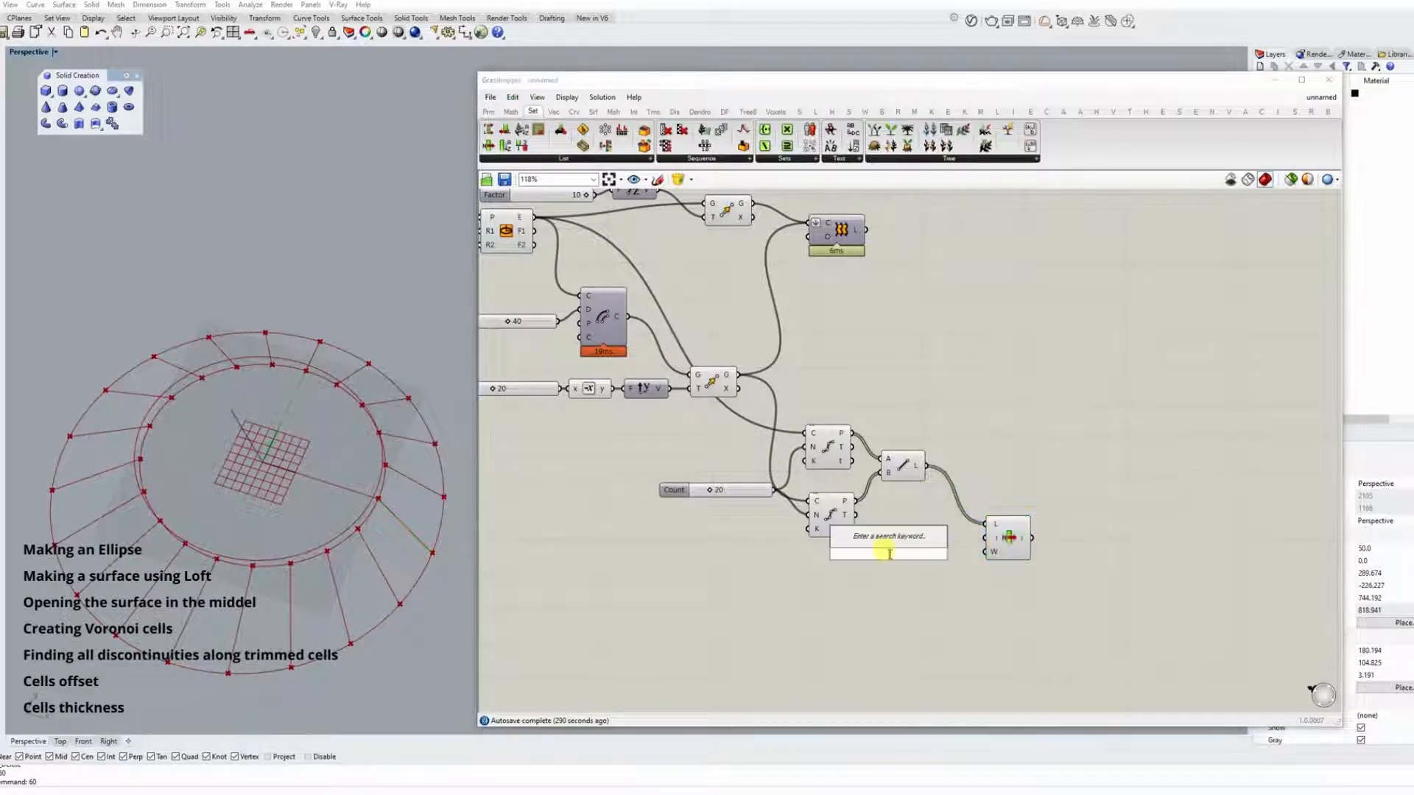
type("4")
left_click(895, 543)
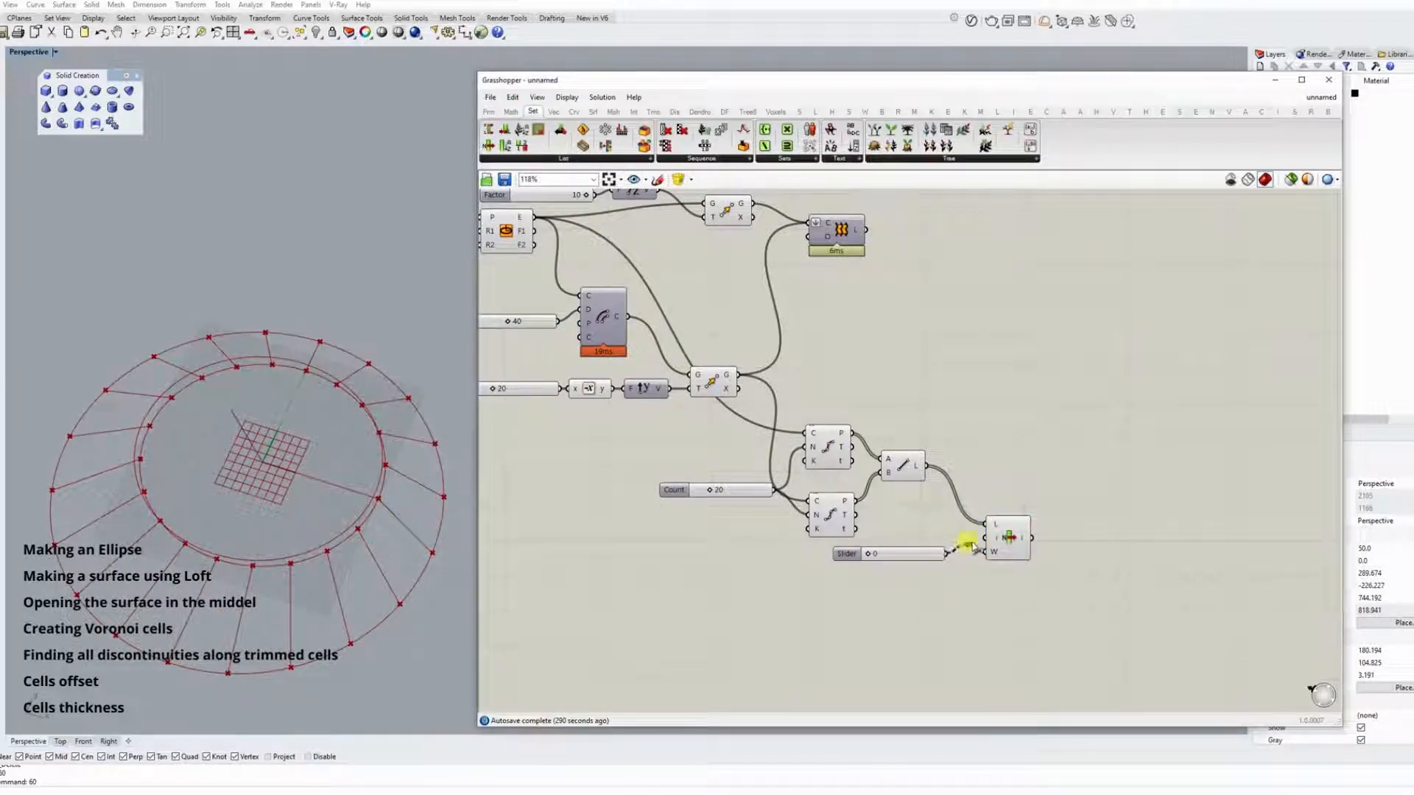
left_click_drag(971, 547, 985, 537)
scroll(845, 557, "up", 4)
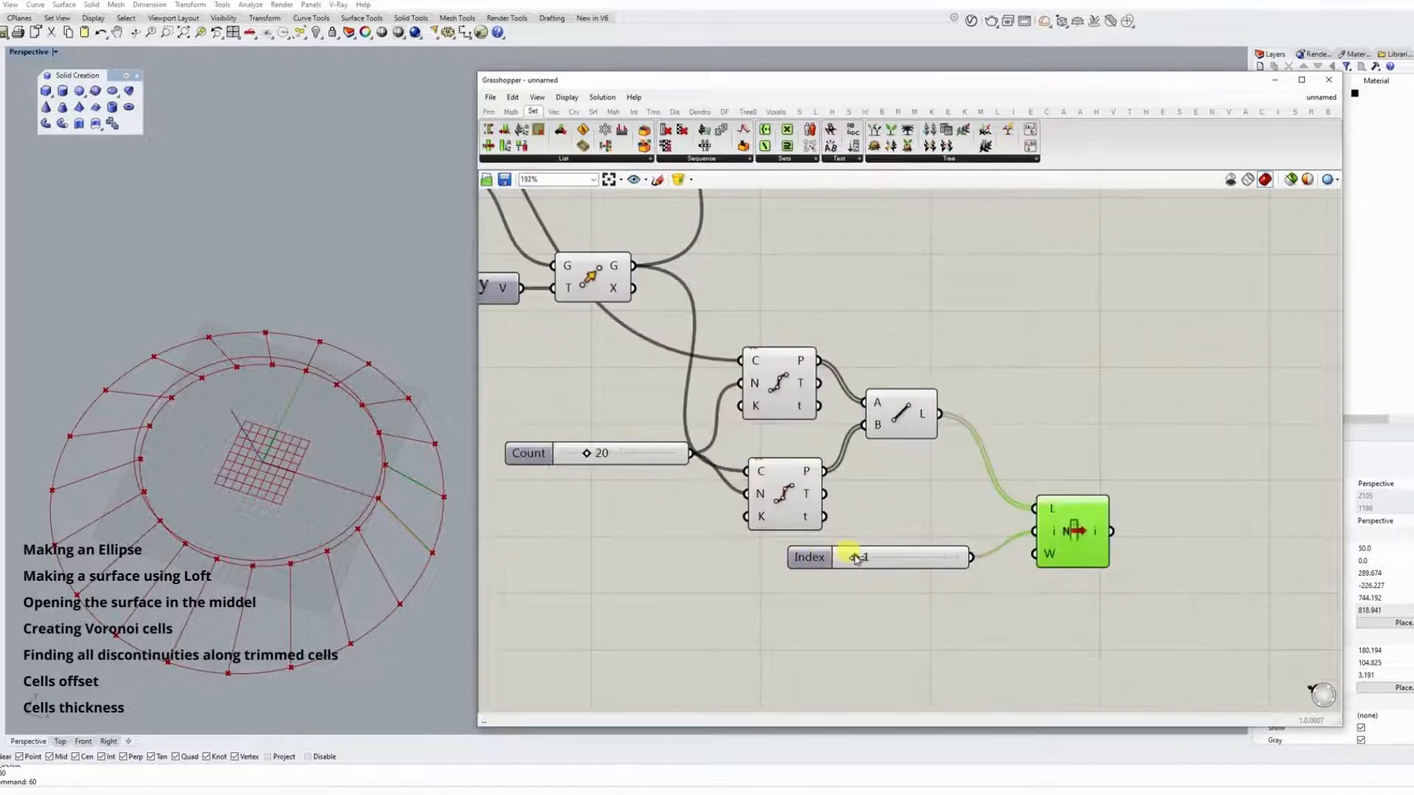
double_click(70, 52)
scroll(228, 198, "up", 5)
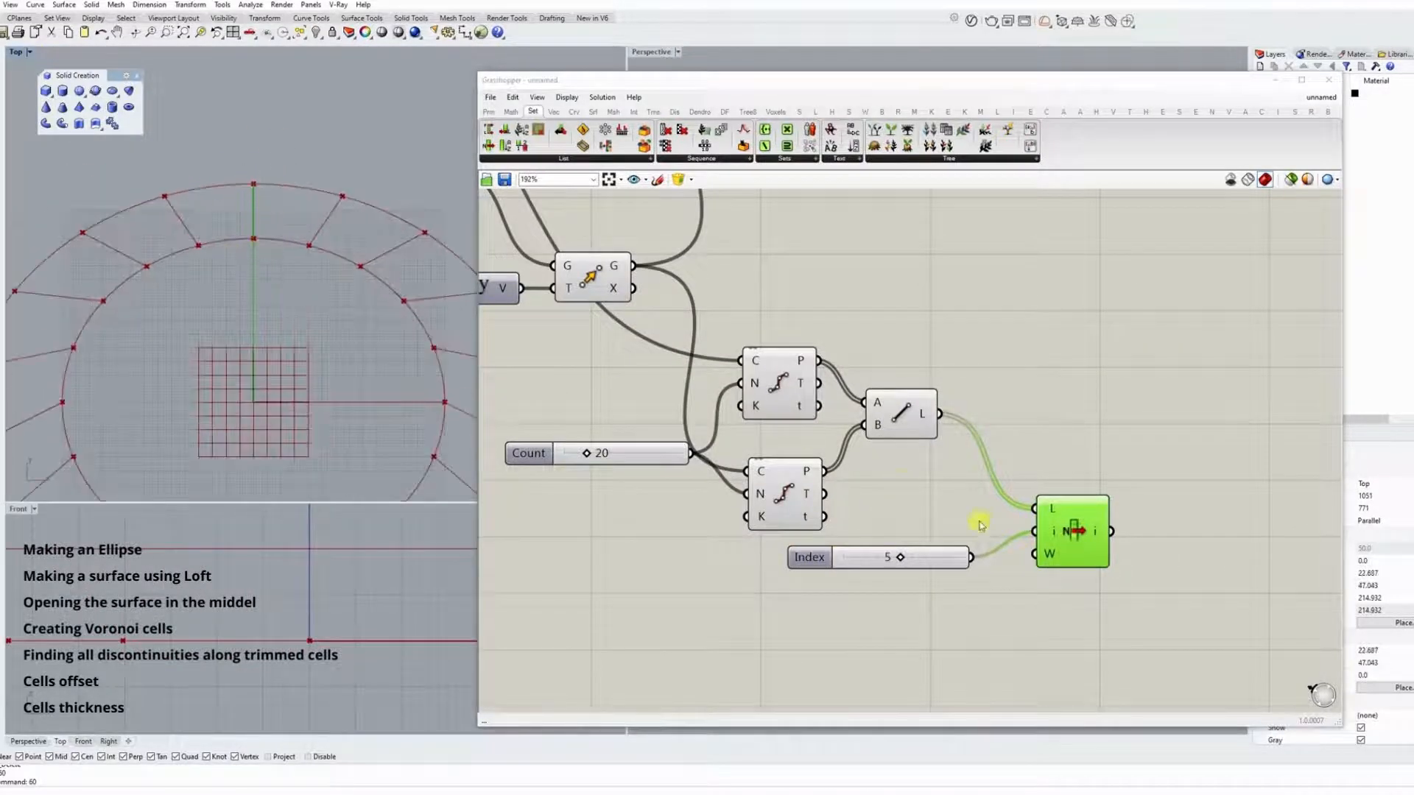
right_click_drag(980, 525, 912, 430)
left_click_drag(868, 472, 812, 499)
left_click_drag(979, 451, 938, 498)
Add a Shift List component, connect the lines to its list and the index slider of 5 to its shift input.
double_click(982, 336)
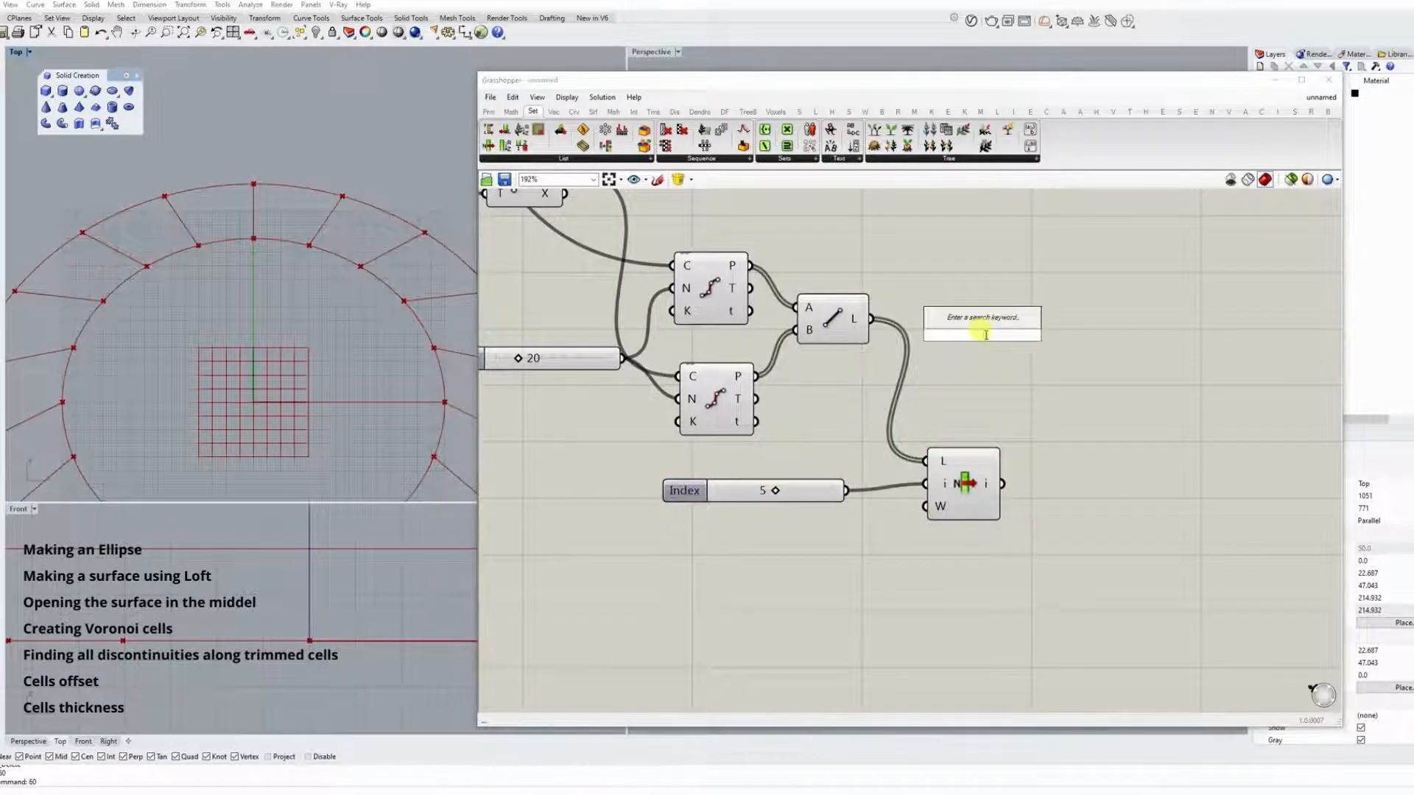
type("shift")
key("Return")
left_click_drag(871, 318, 1045, 323)
left_click_drag(846, 491, 985, 313)
left_click(1045, 384)
left_click(980, 475)
left_click(1091, 384)
right_click_drag(1078, 403, 919, 411)
Duplicate the List Item component and connect the shifted line list to the copy.
left_click(823, 509)
key("ctrl+c")
key("ctrl+v")
left_click_drag(817, 517, 972, 380)
left_click_drag(905, 319, 936, 359)
left_click_drag(972, 381, 1051, 369)
Feed the copied List Item's index from a new slider of 0 and check the selected line in the viewports.
double_click(872, 380)
type("0")
left_click(887, 374)
left_click_drag(963, 380, 1014, 369)
left_click(1037, 369)
double_click(662, 52)
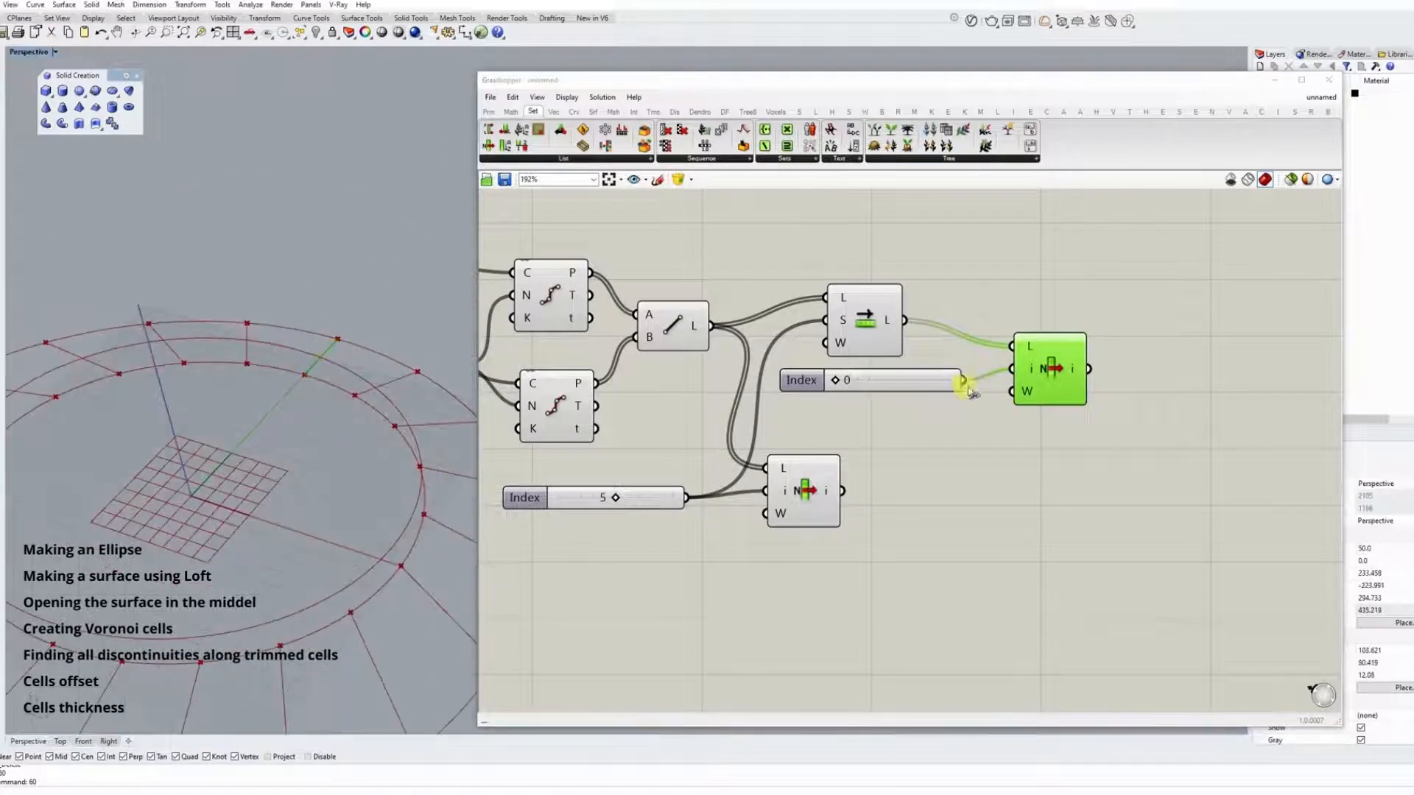
double_click(30, 52)
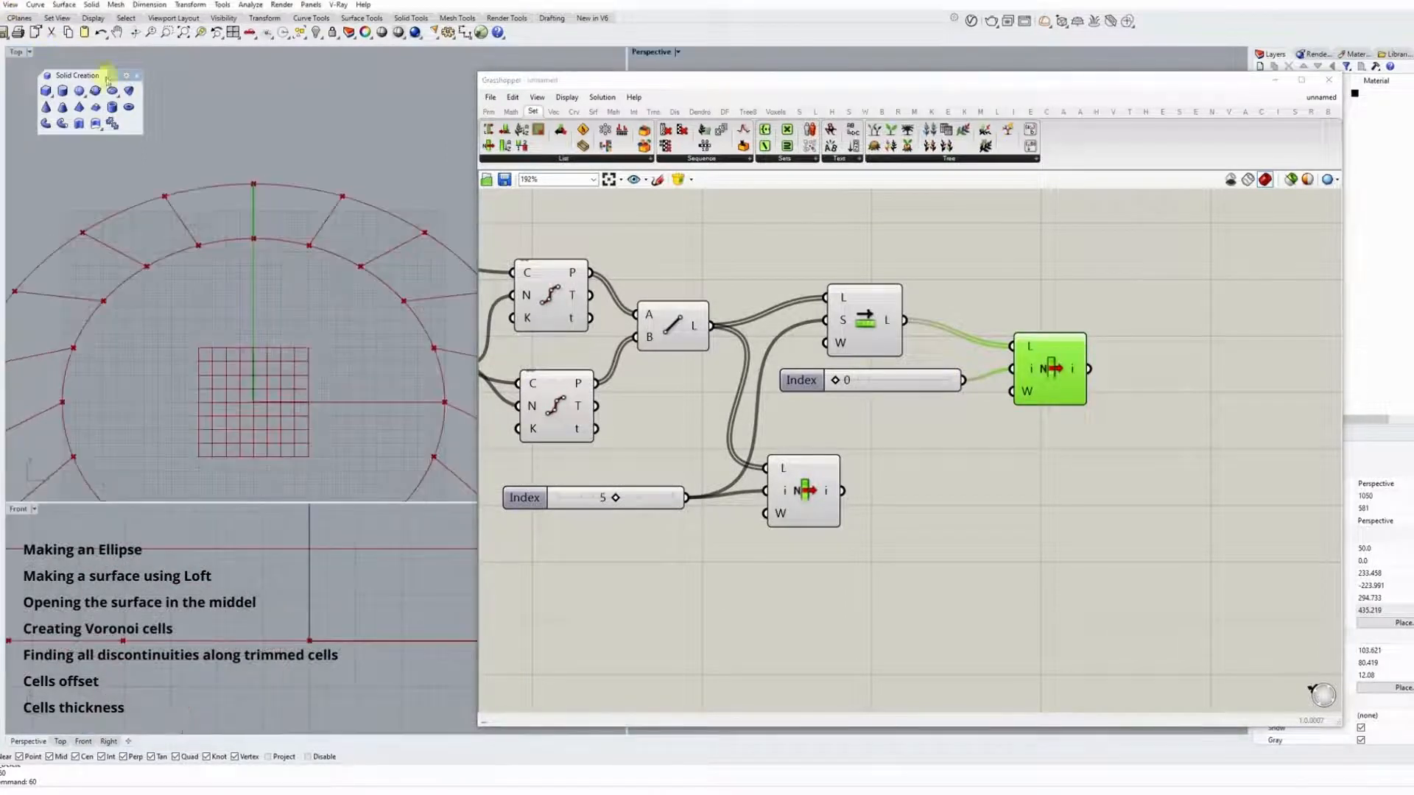
left_click(241, 248)
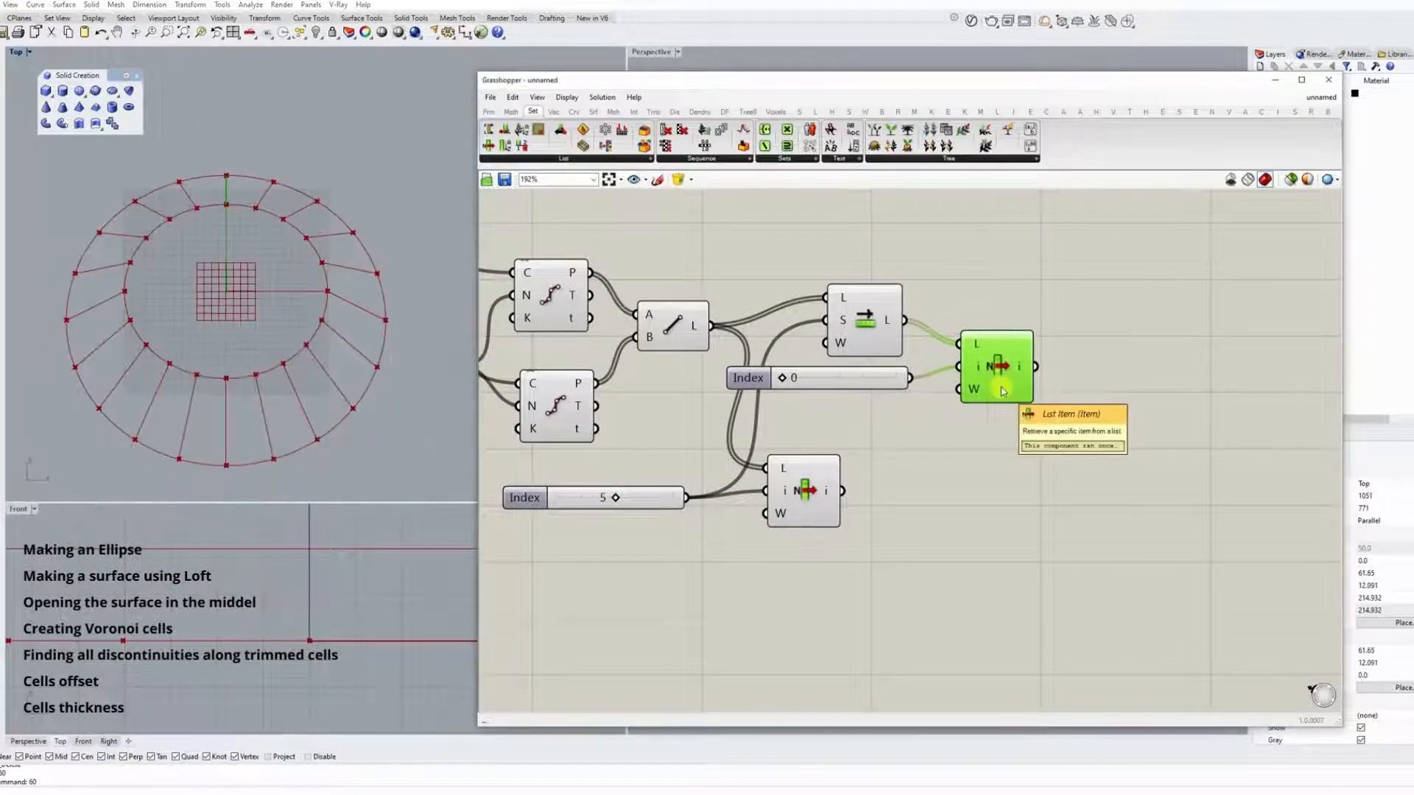
left_click(1067, 303)
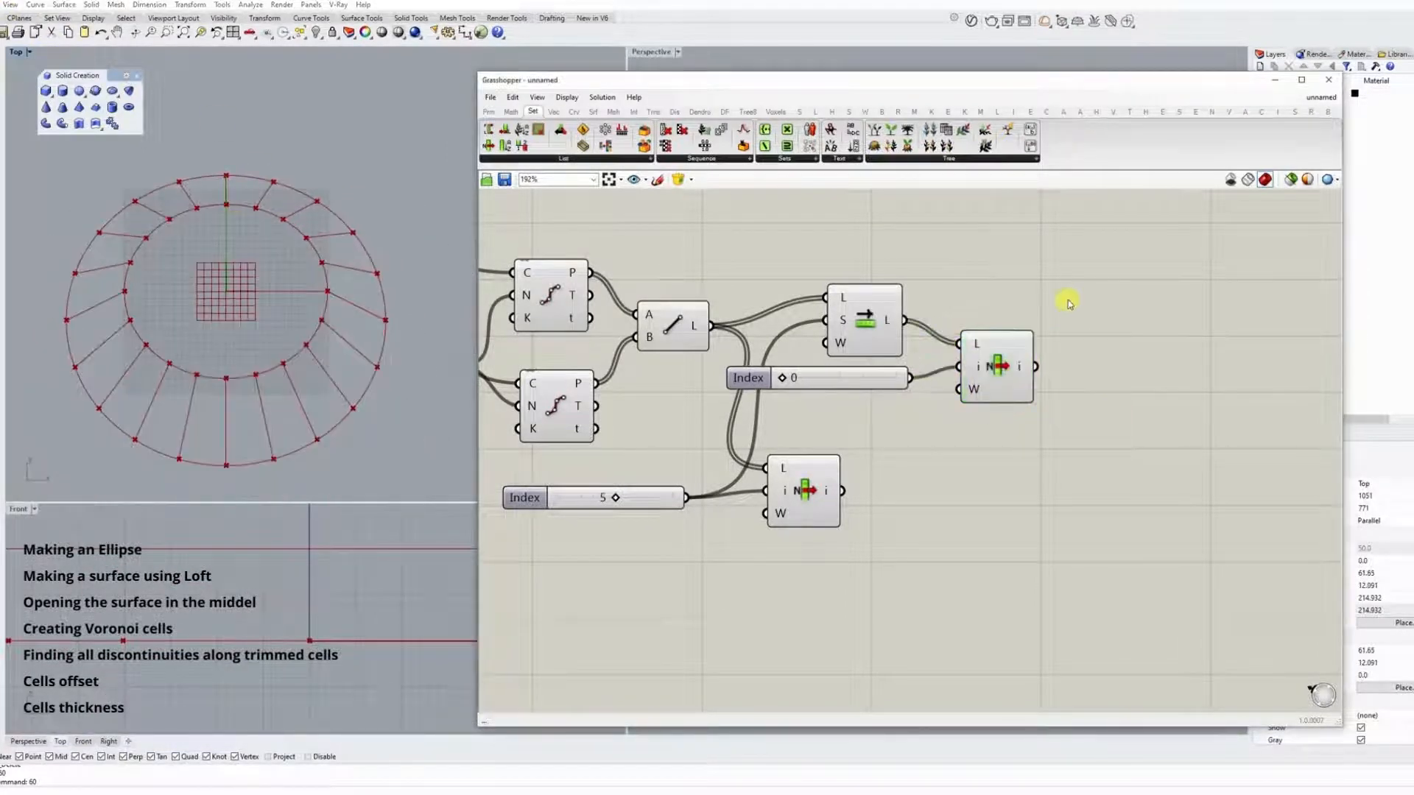
Add a Cull Index component and connect the shifted line list to its list input.
right_click_drag(1067, 302, 1036, 370)
double_click(1054, 341)
type("cull")
left_click(1053, 328)
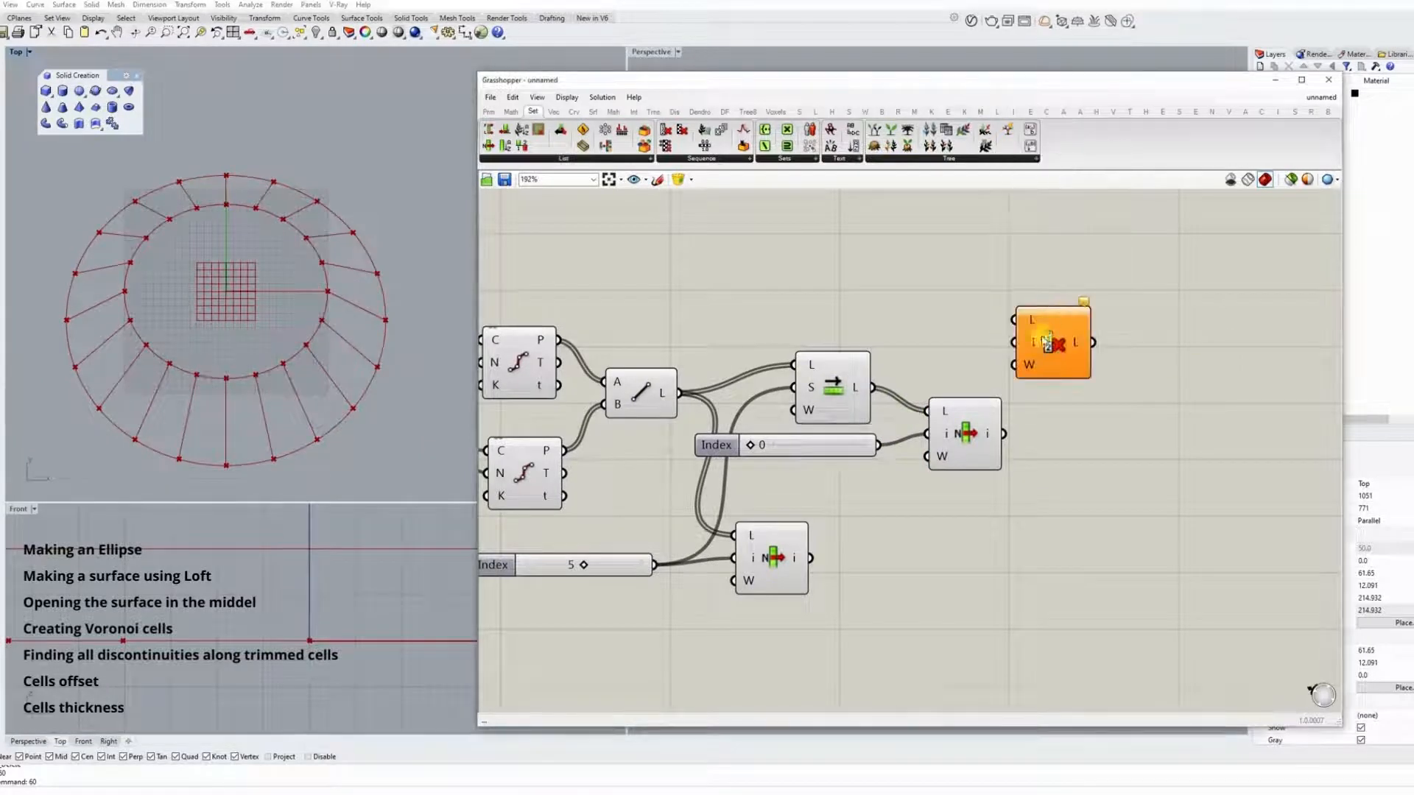
left_click_drag(1058, 344, 1100, 338)
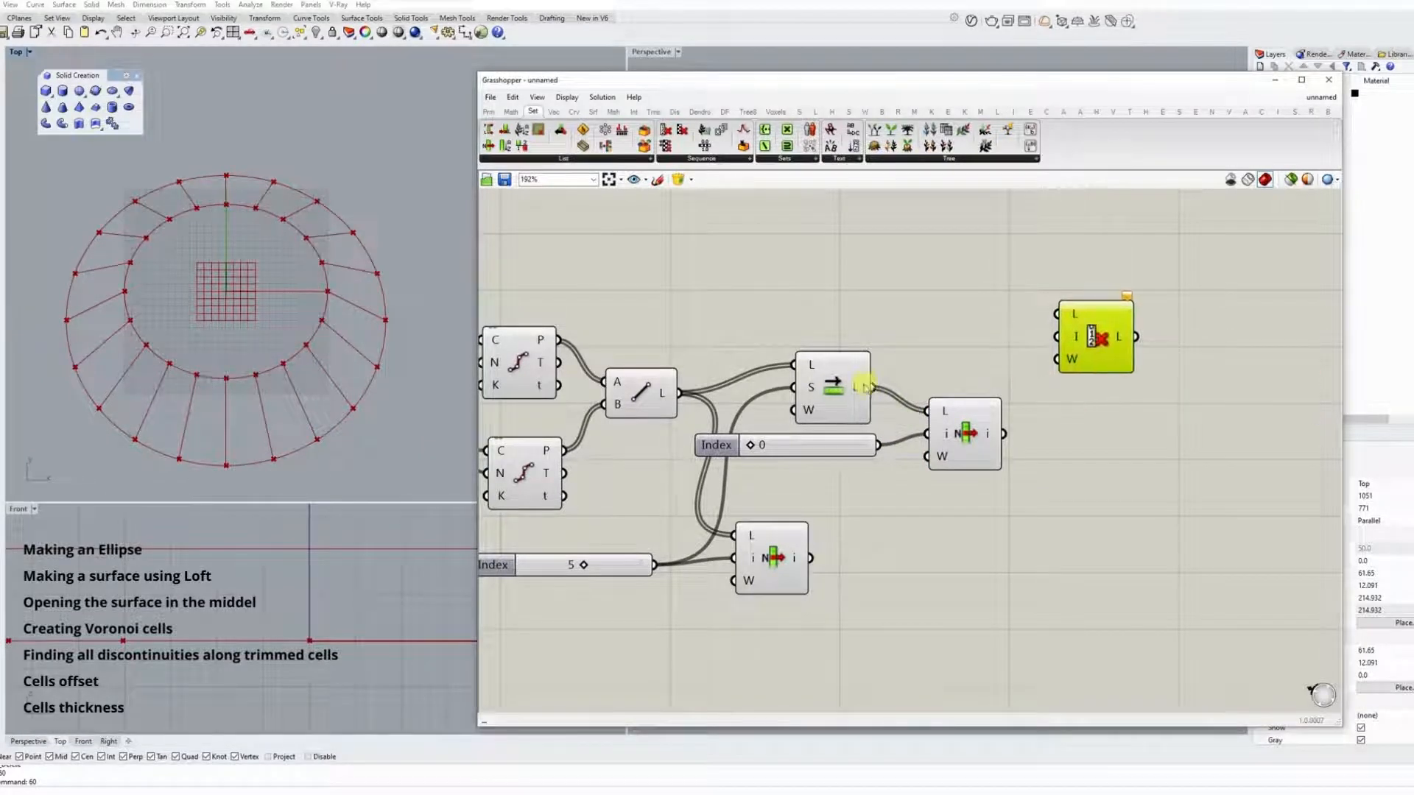
left_click_drag(872, 387, 1155, 291)
Add two number sliders with values 0 and 1 beside the Cull Index component.
double_click(976, 298)
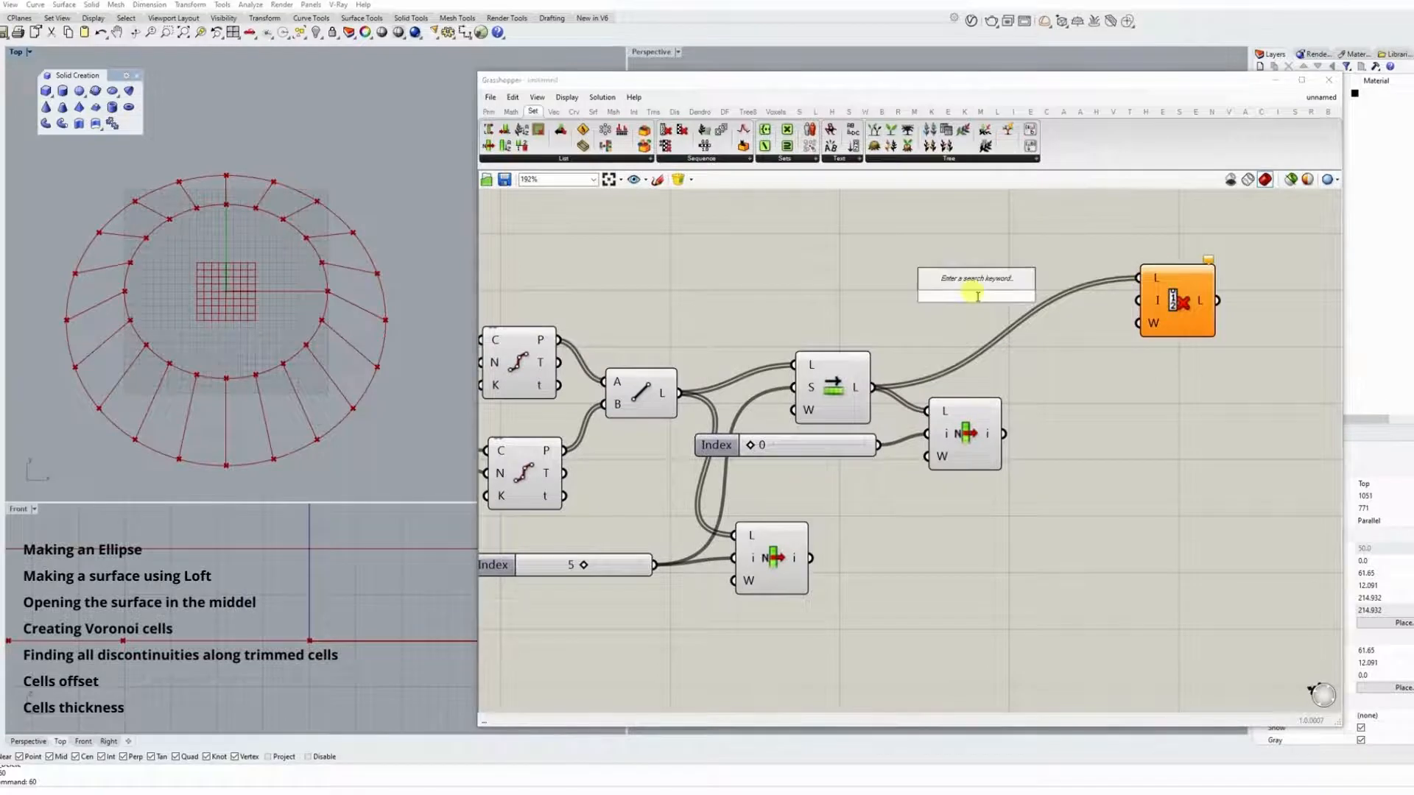
type("0")
key("Return")
double_click(982, 319)
type("1")
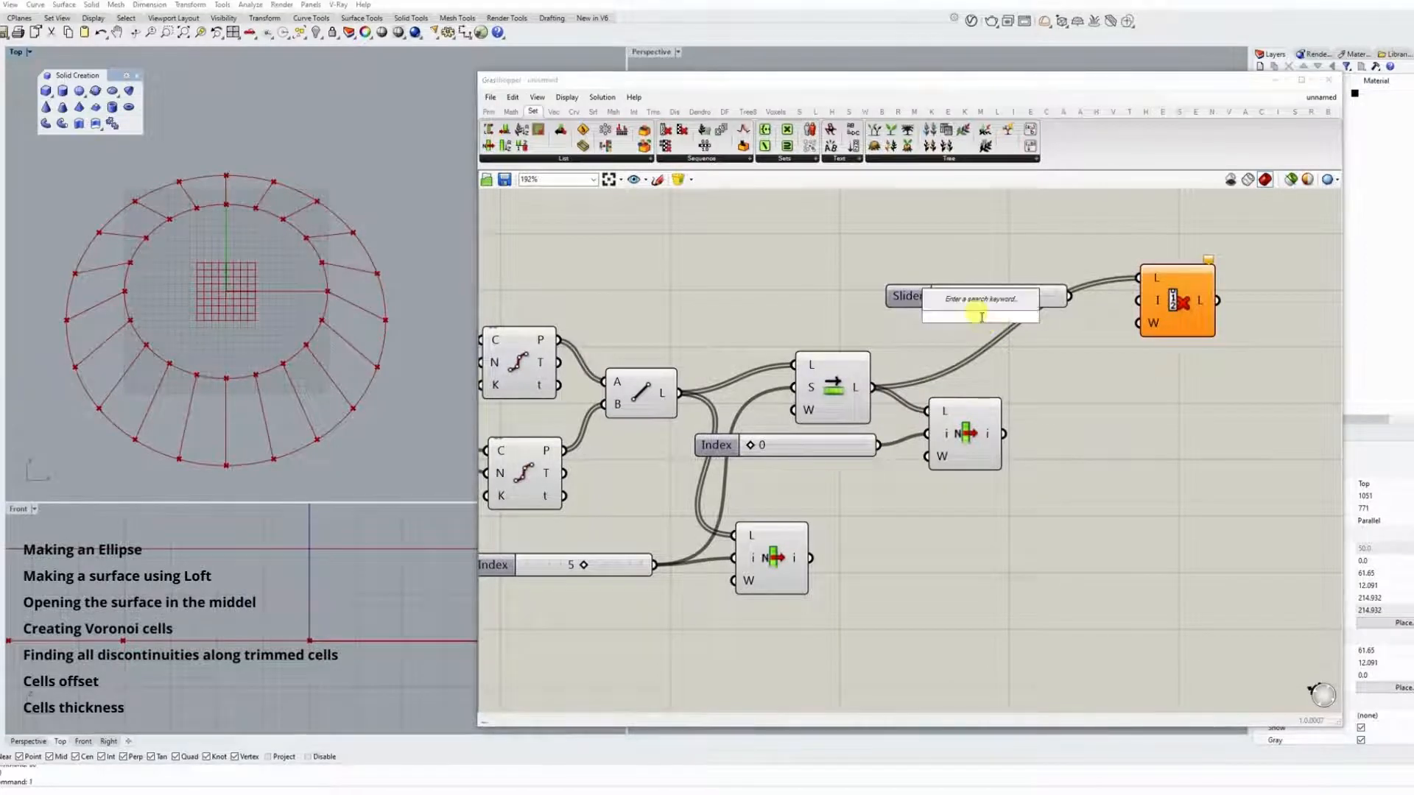
key("Return")
double_click(960, 346)
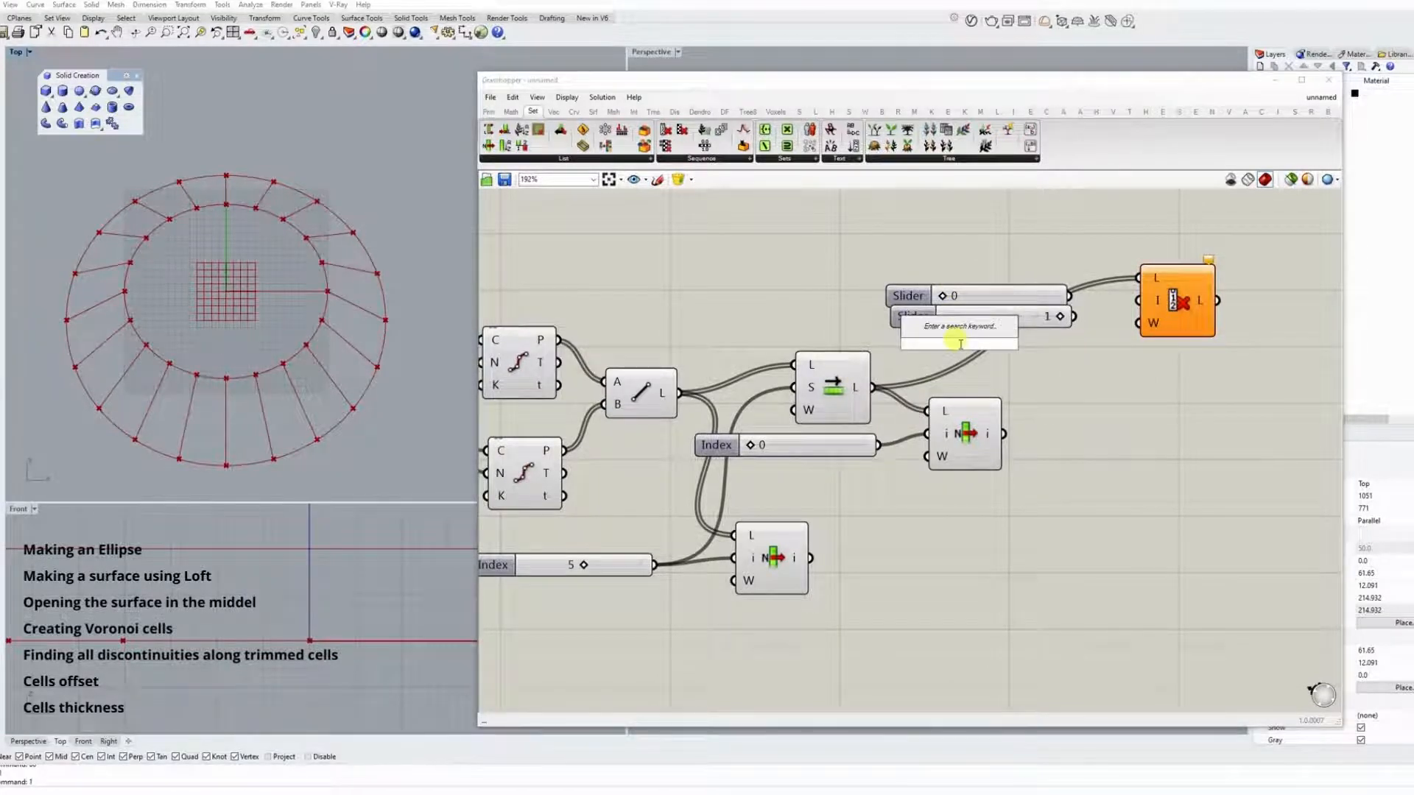
type("-3")
key("Return")
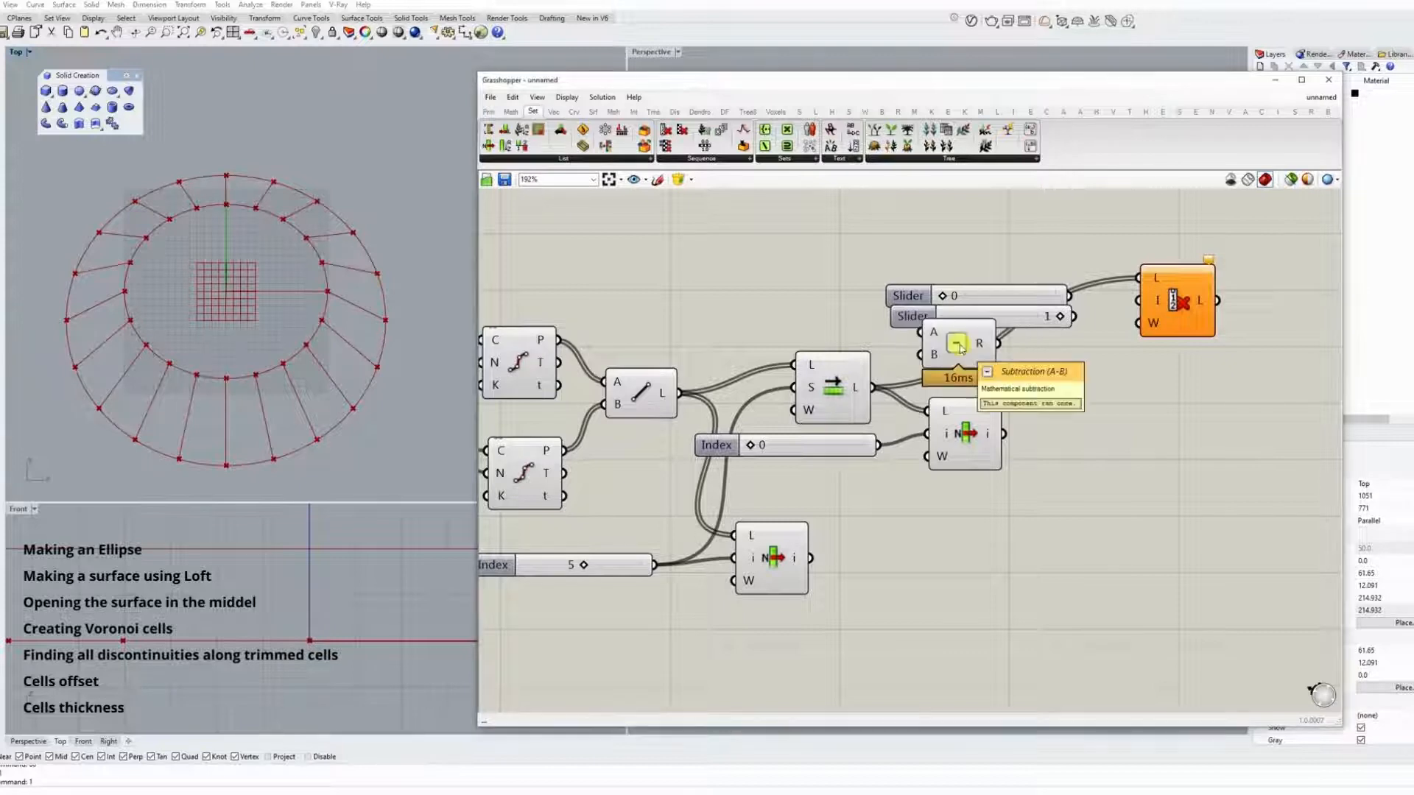
key("Delete")
Add a third number slider with the value -1 below the other two.
double_click(960, 346)
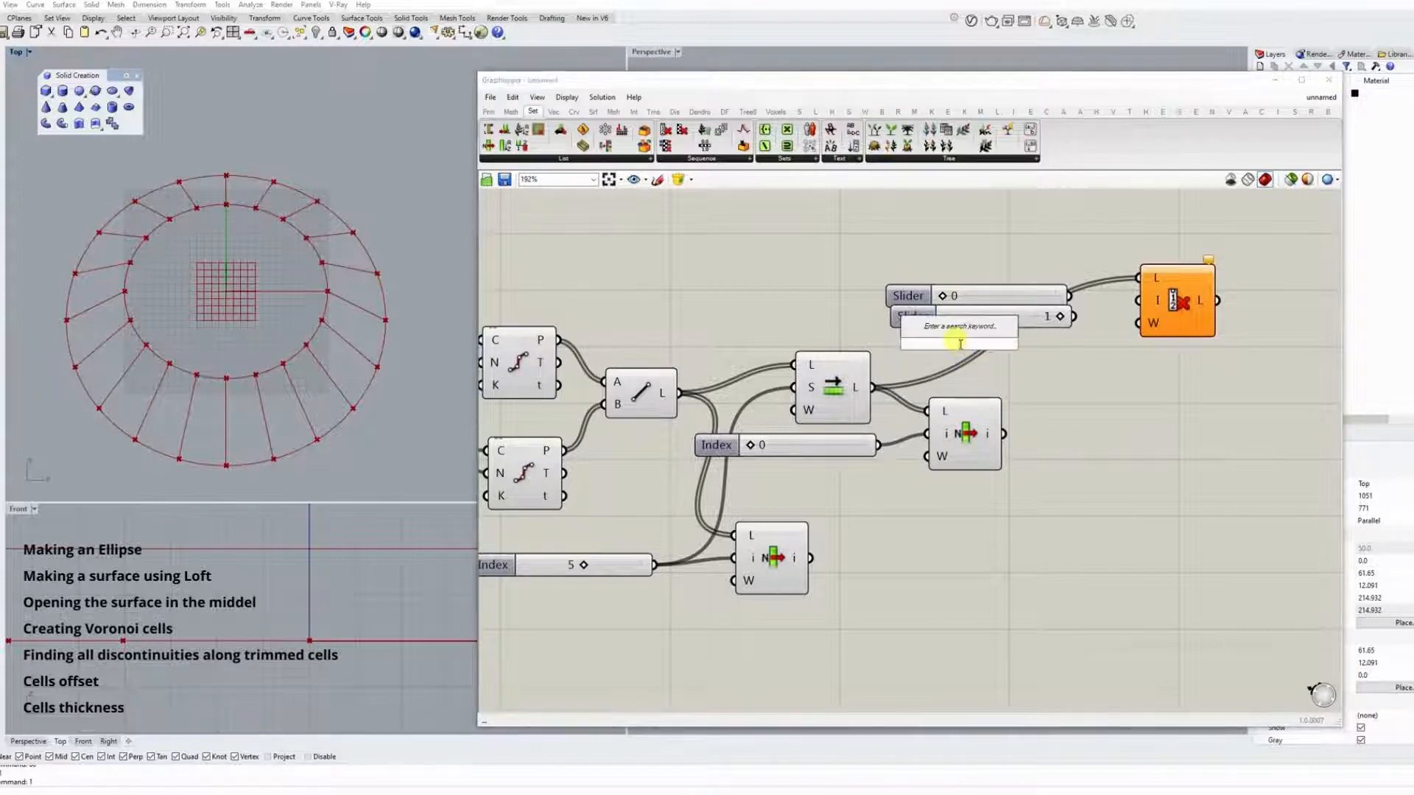
type("-3<")
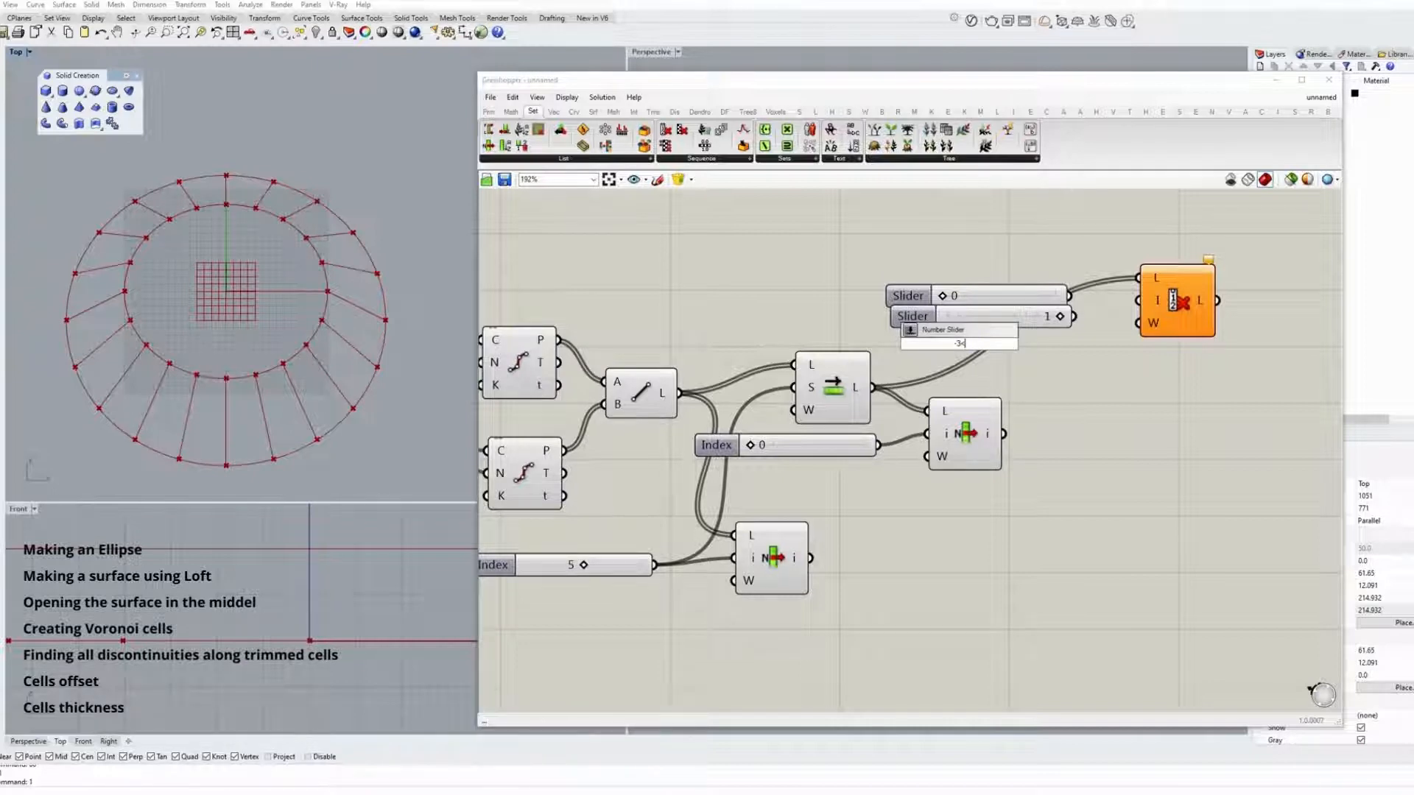
type("3")
key("Return")
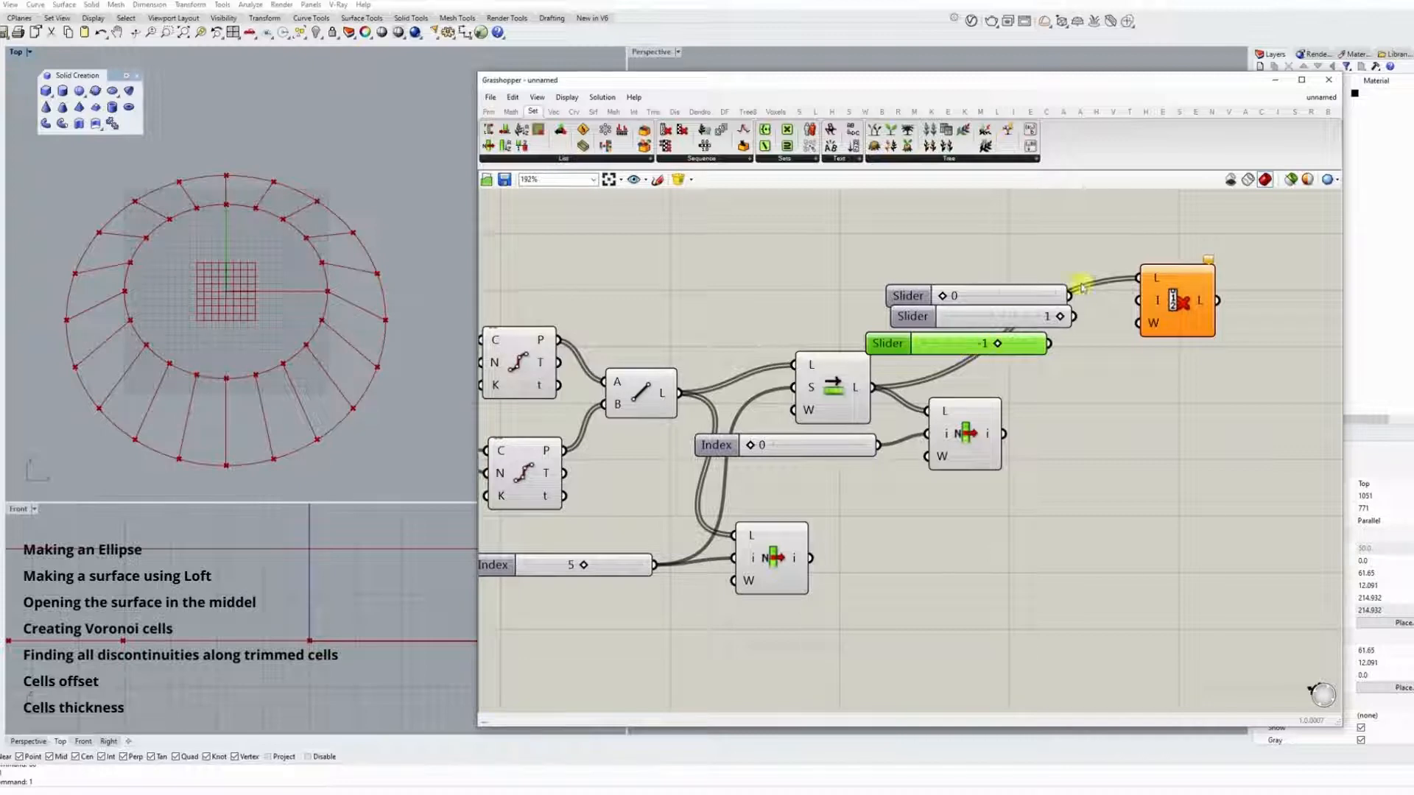
Connect the 0, 1 and -1 sliders to the Cull Index indices input and stack them neatly.
left_click_drag(1136, 300, 1138, 303)
left_click_drag(1049, 344, 1139, 303, "shift")
left_click_drag(1028, 294, 1003, 257)
left_click_drag(1009, 314, 984, 286)
left_click_drag(1031, 341, 1029, 316)
left_click(1179, 303)
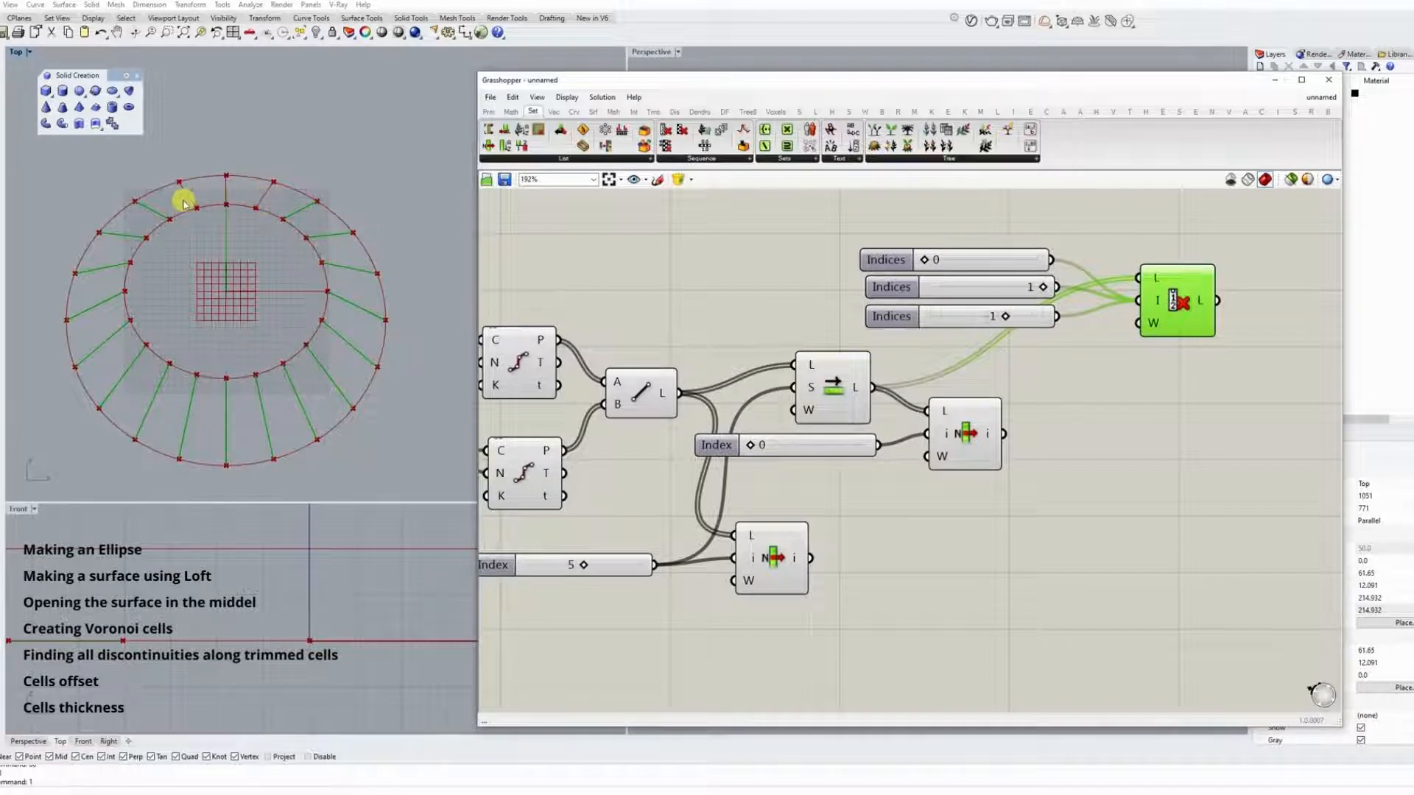
Add a Loft component fed by the culled lines and move the culling group below the List Item components.
scroll(893, 372, "down", 3)
double_click(1010, 315)
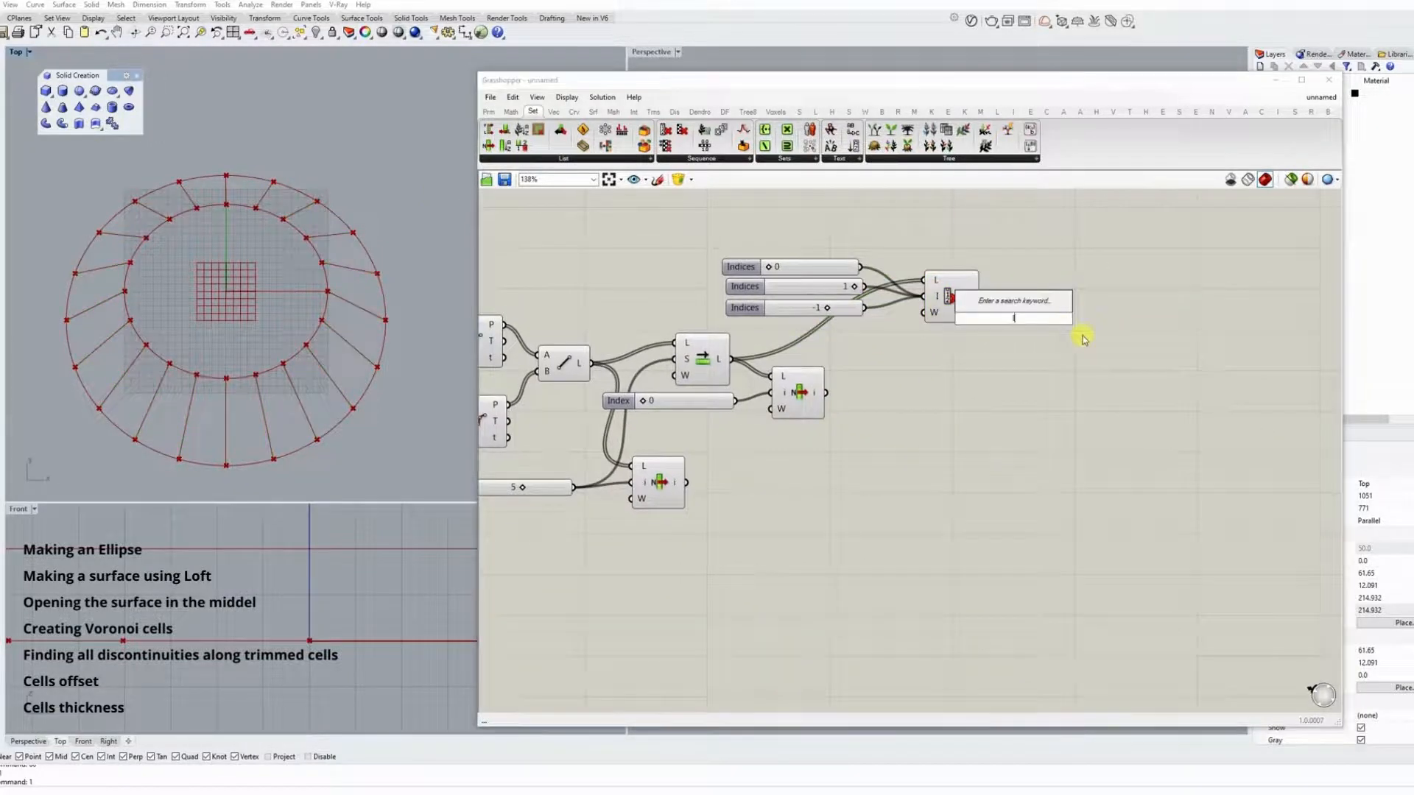
type("loft")
left_click(981, 305)
left_click_drag(980, 297, 798, 460)
left_click_drag(1044, 329, 1050, 431)
scroll(771, 480, "up", 3)
left_click_drag(877, 481, 827, 483)
scroll(933, 484, "down", 1)
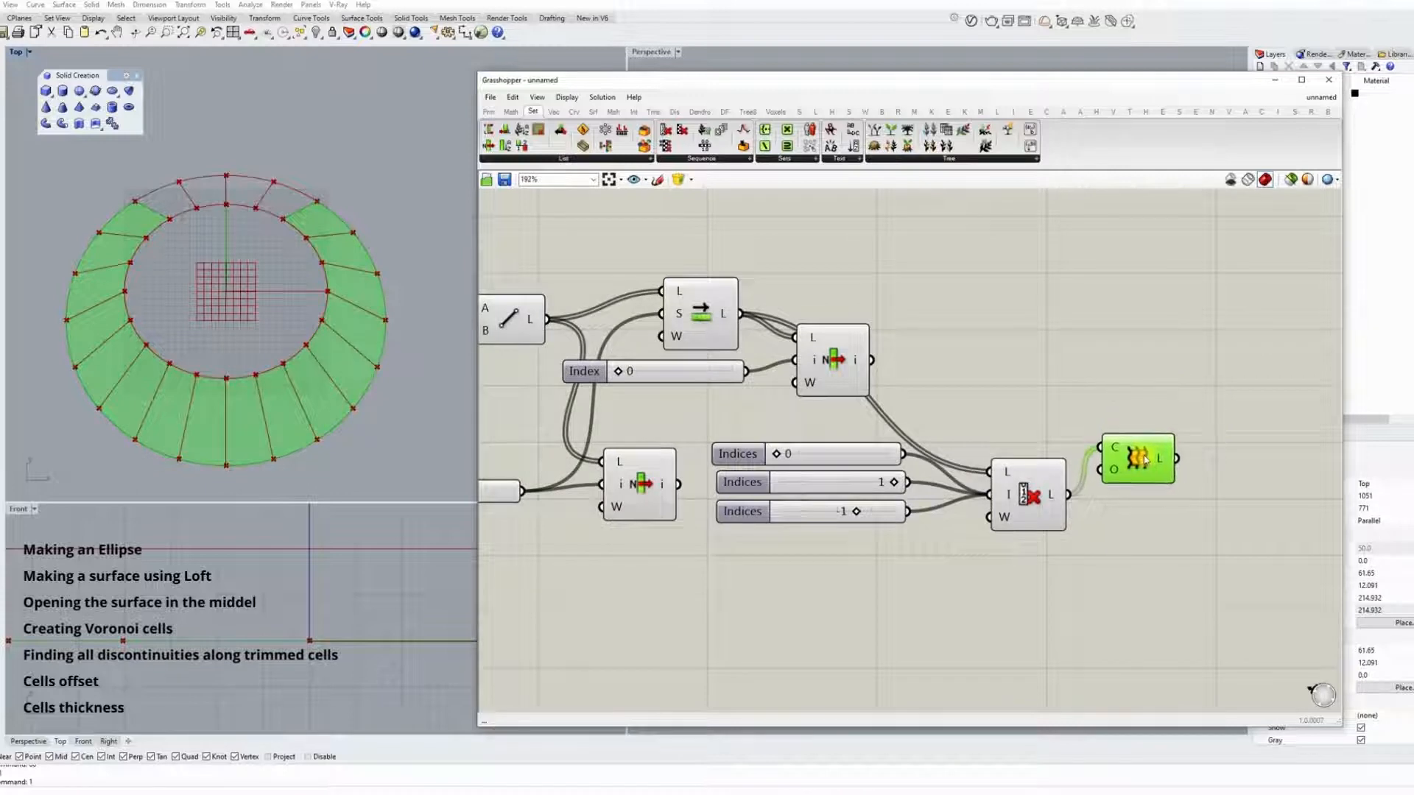
left_click(1073, 514)
Add a Voronoi component in the empty area above the new Loft component.
scroll(884, 560, "down", 5)
double_click(959, 324)
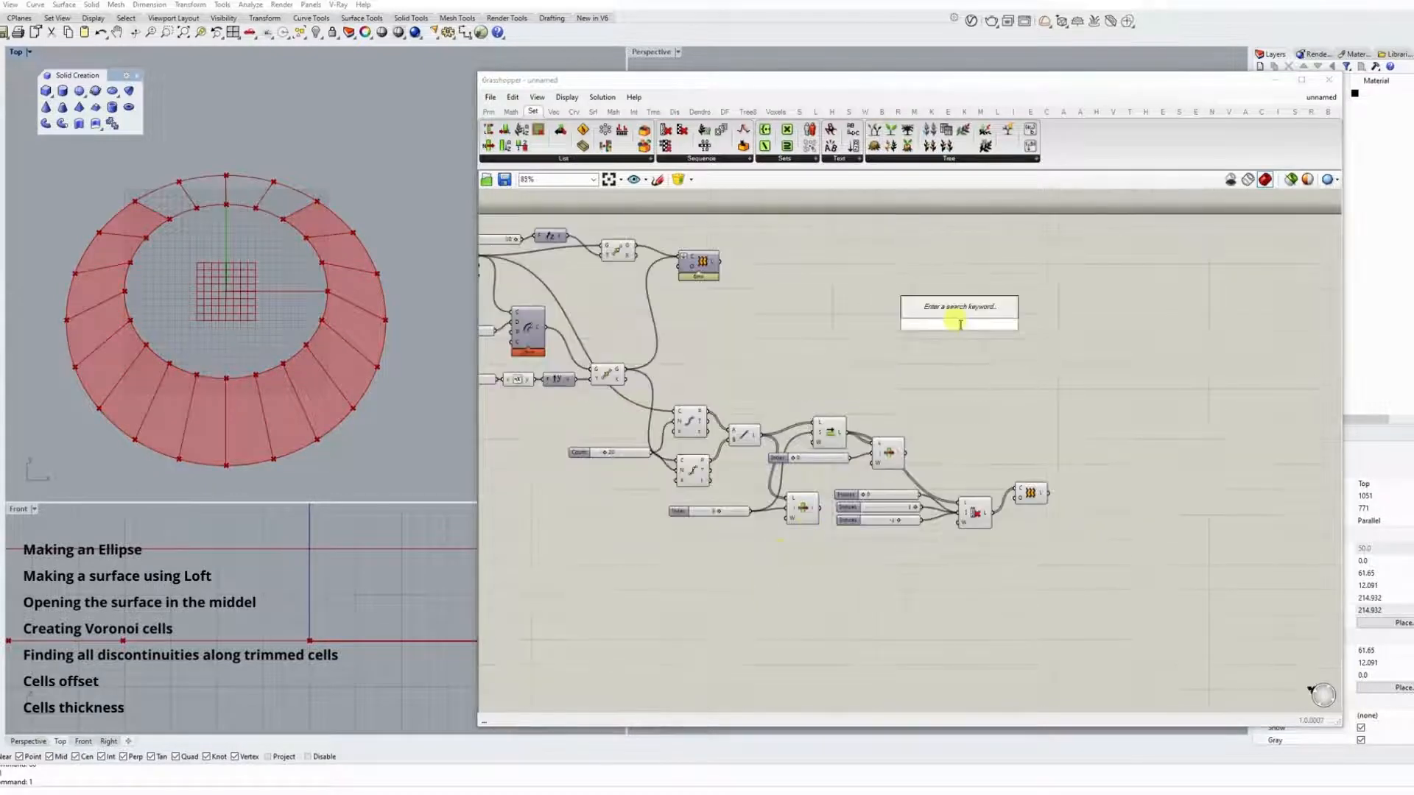
type("voro")
left_click(942, 296)
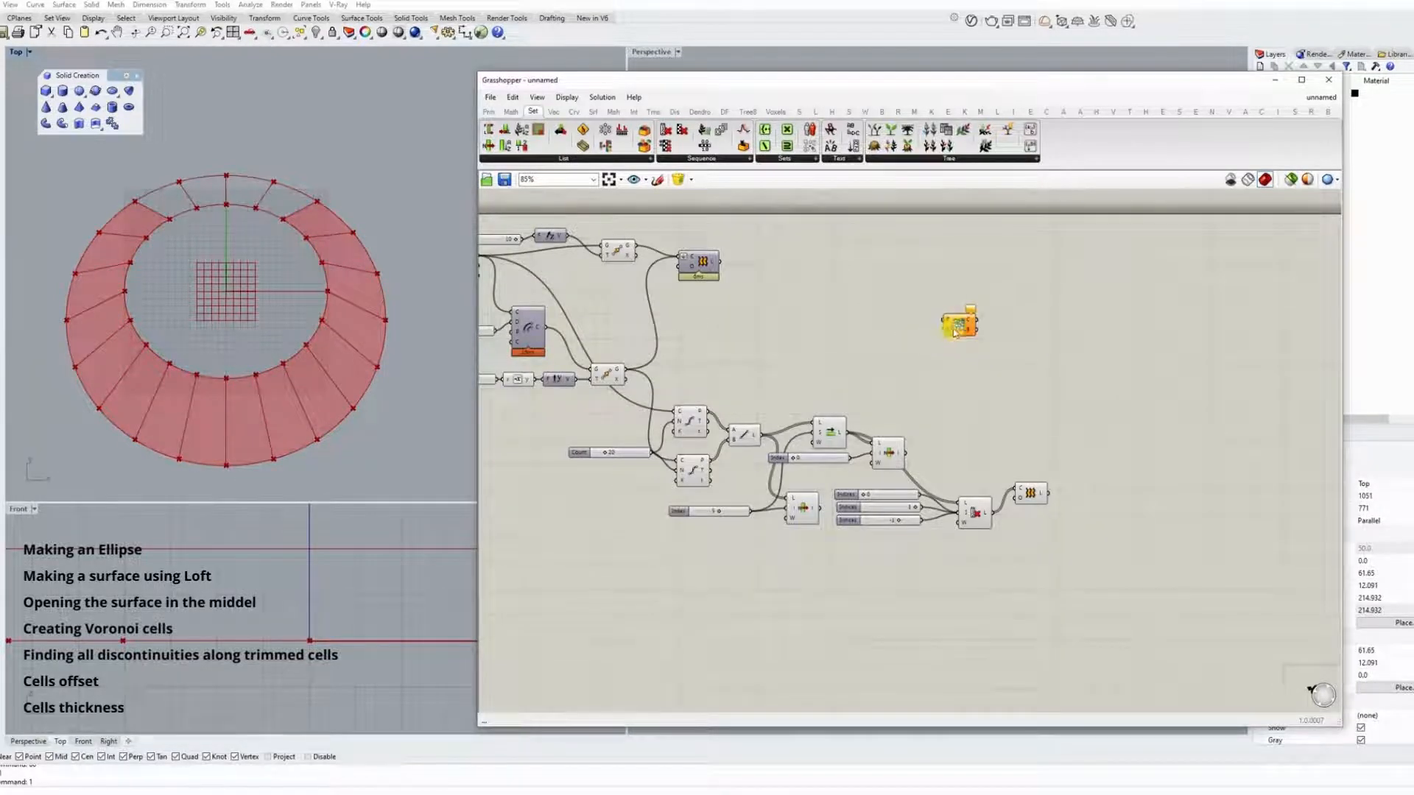
Add a Populate Geometry component fed by the new loft and connect its points to the Voronoi component.
double_click(1033, 455)
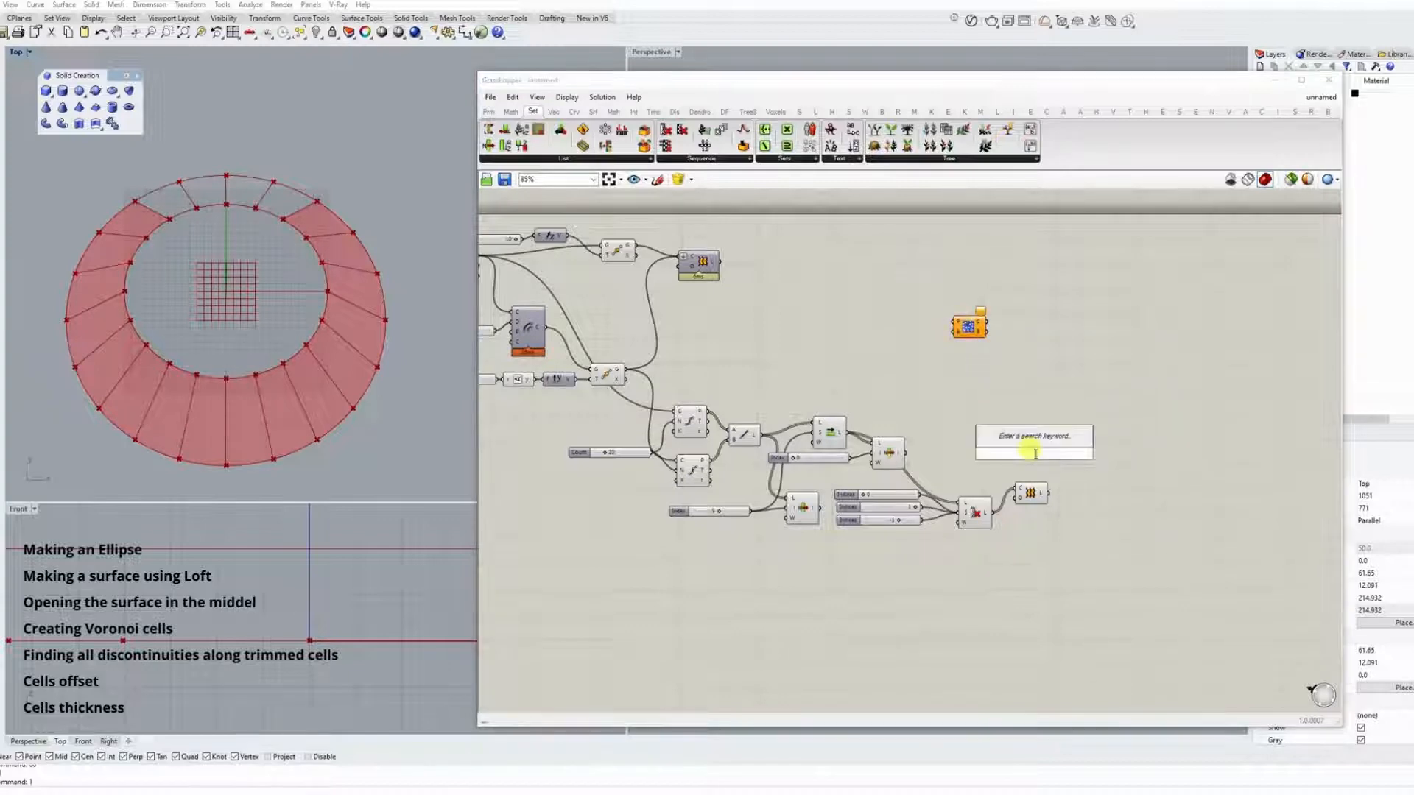
type("pop")
left_click(1031, 439)
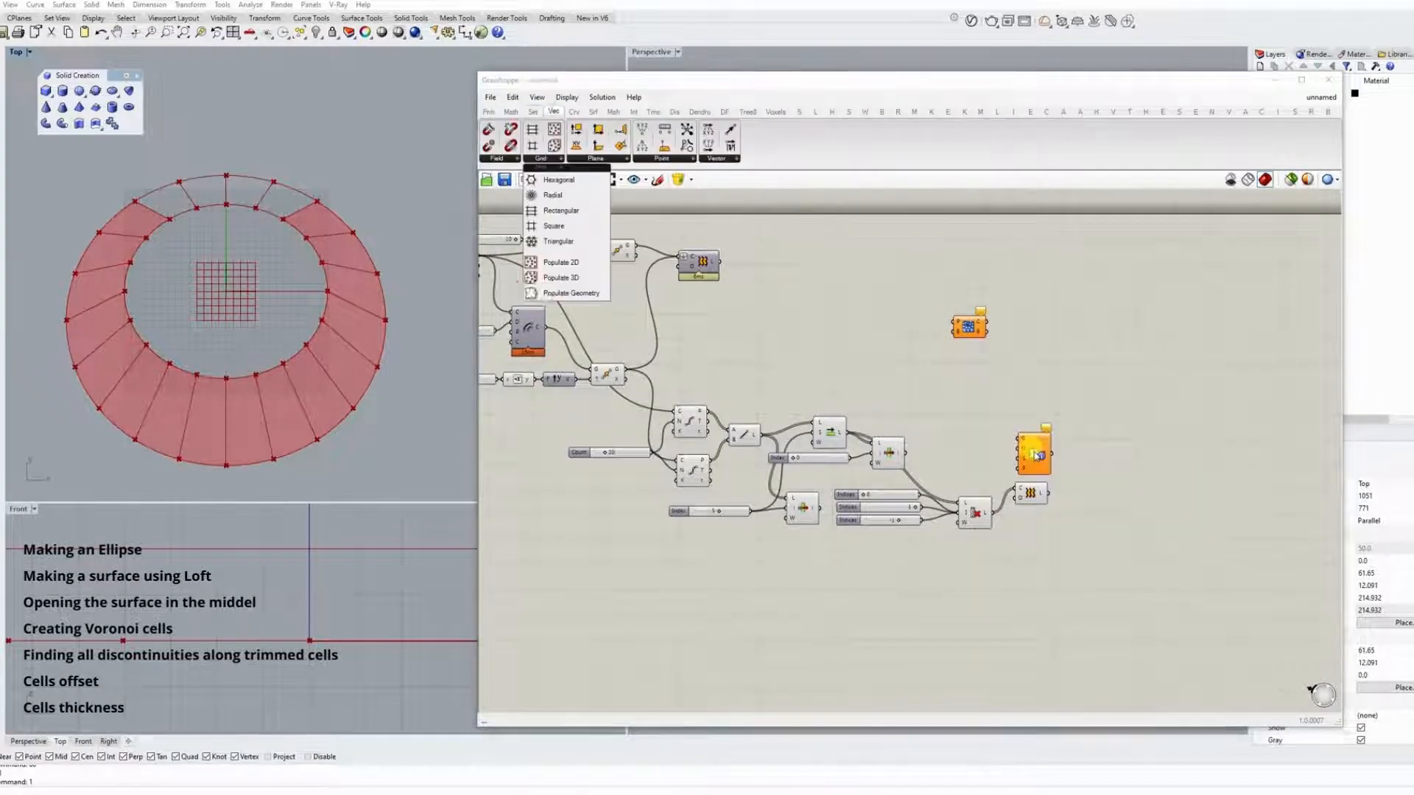
left_click_drag(1035, 455, 1049, 408)
left_click_drag(975, 328, 1181, 332)
left_click_drag(1064, 411, 1108, 403)
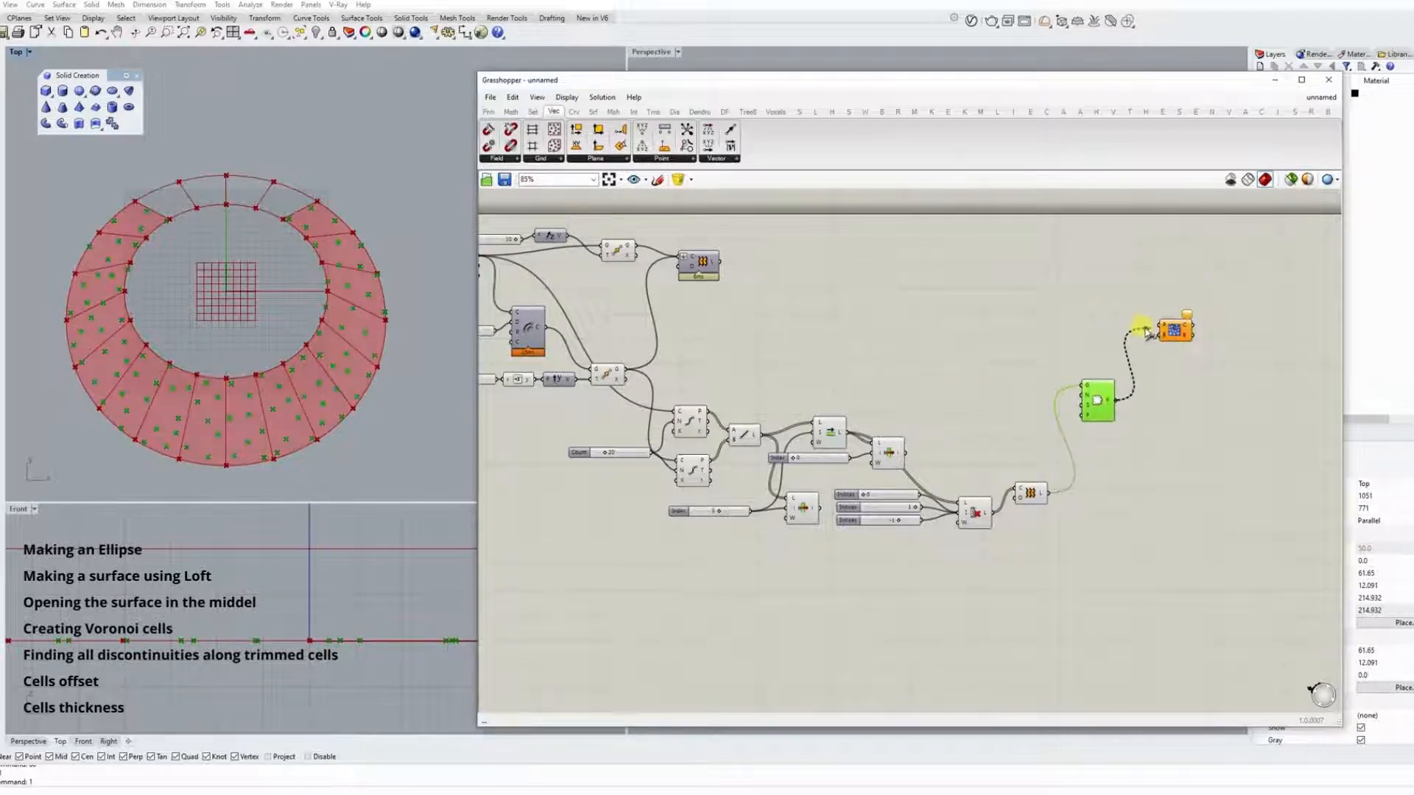
left_click_drag(1146, 332, 1158, 330)
Add a Bounding Box component fed by the first loft and inspect the box in perspective.
left_click_drag(701, 267, 710, 264)
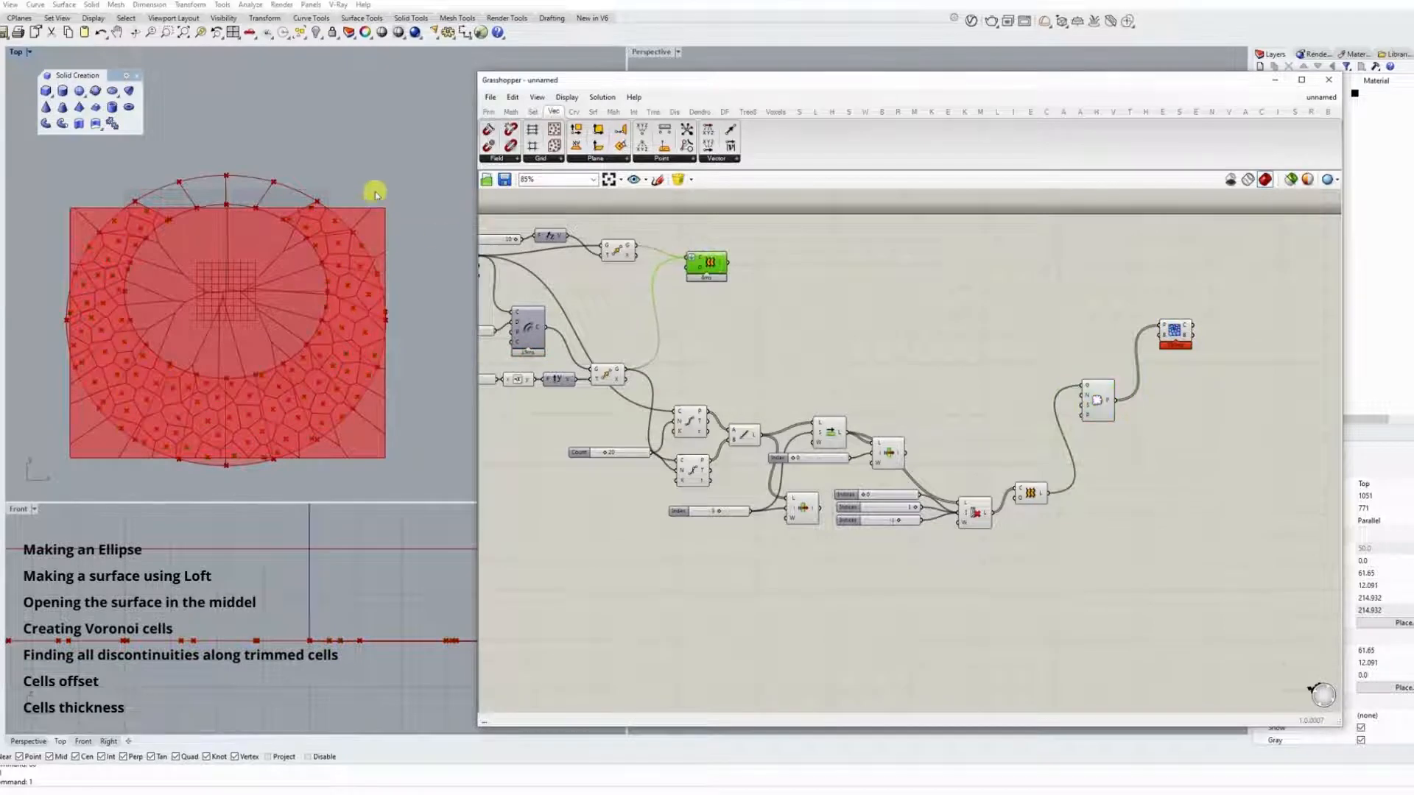
double_click(758, 280)
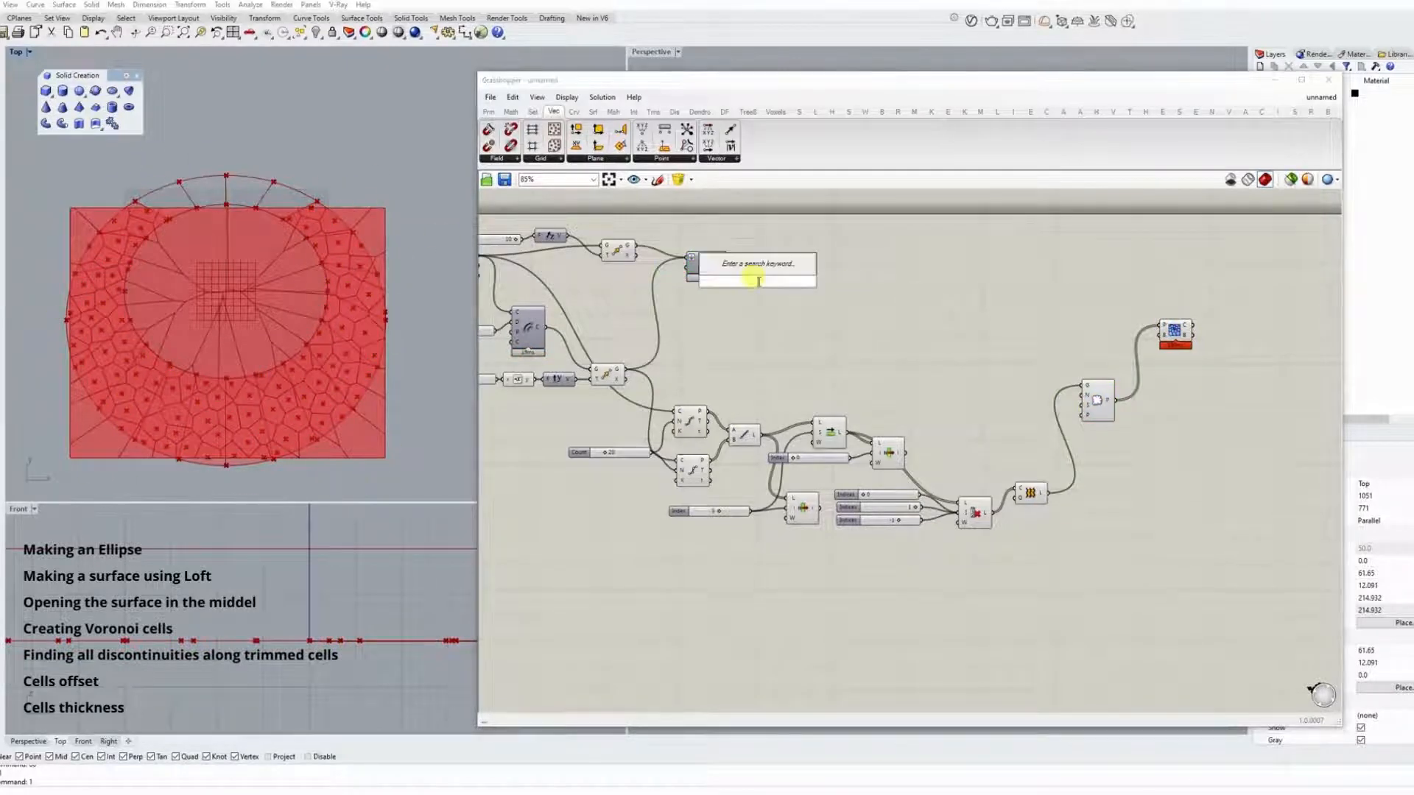
type("bound")
left_click(727, 238)
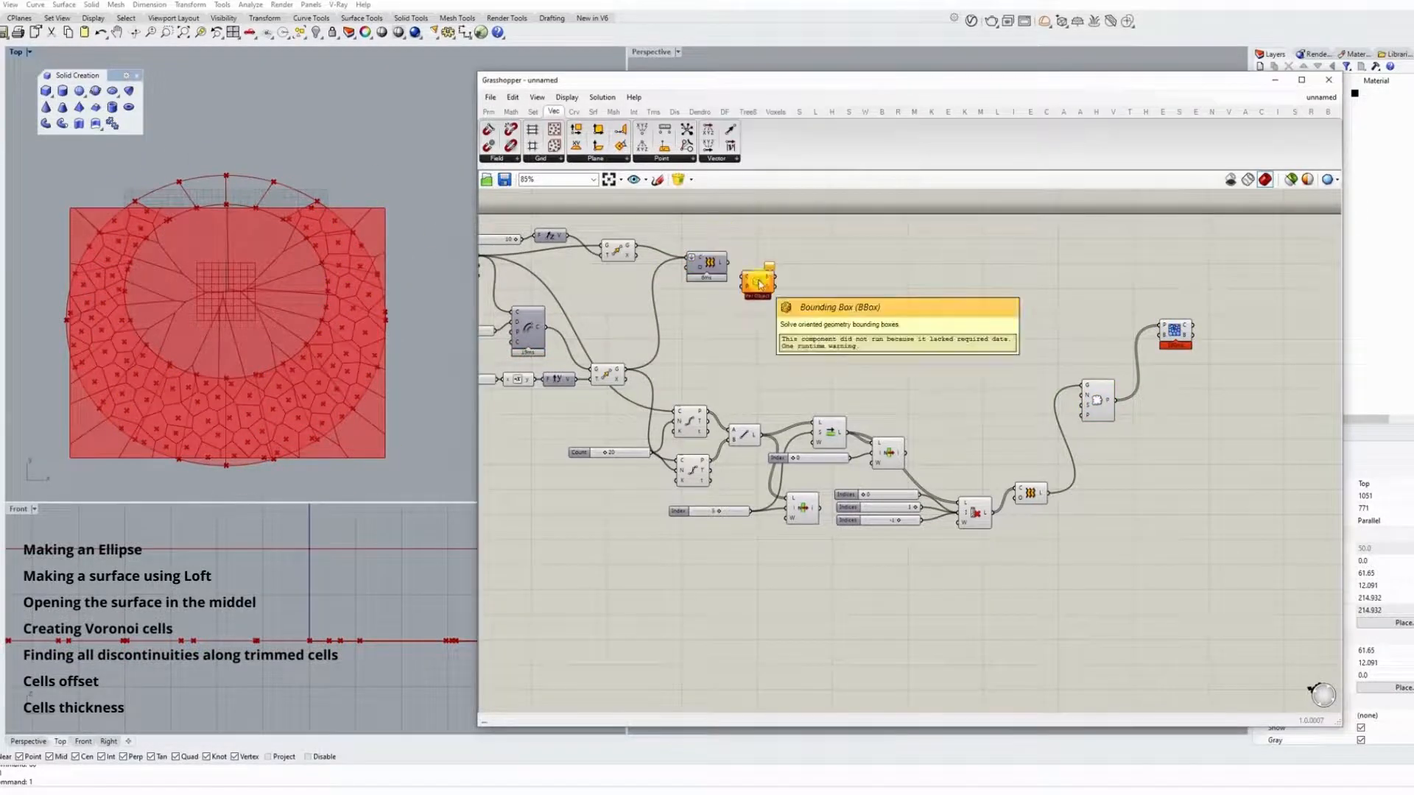
mouse_move(727, 262)
left_mouse_down()
mouse_move(743, 279)
mouse_move(822, 281)
left_mouse_up()
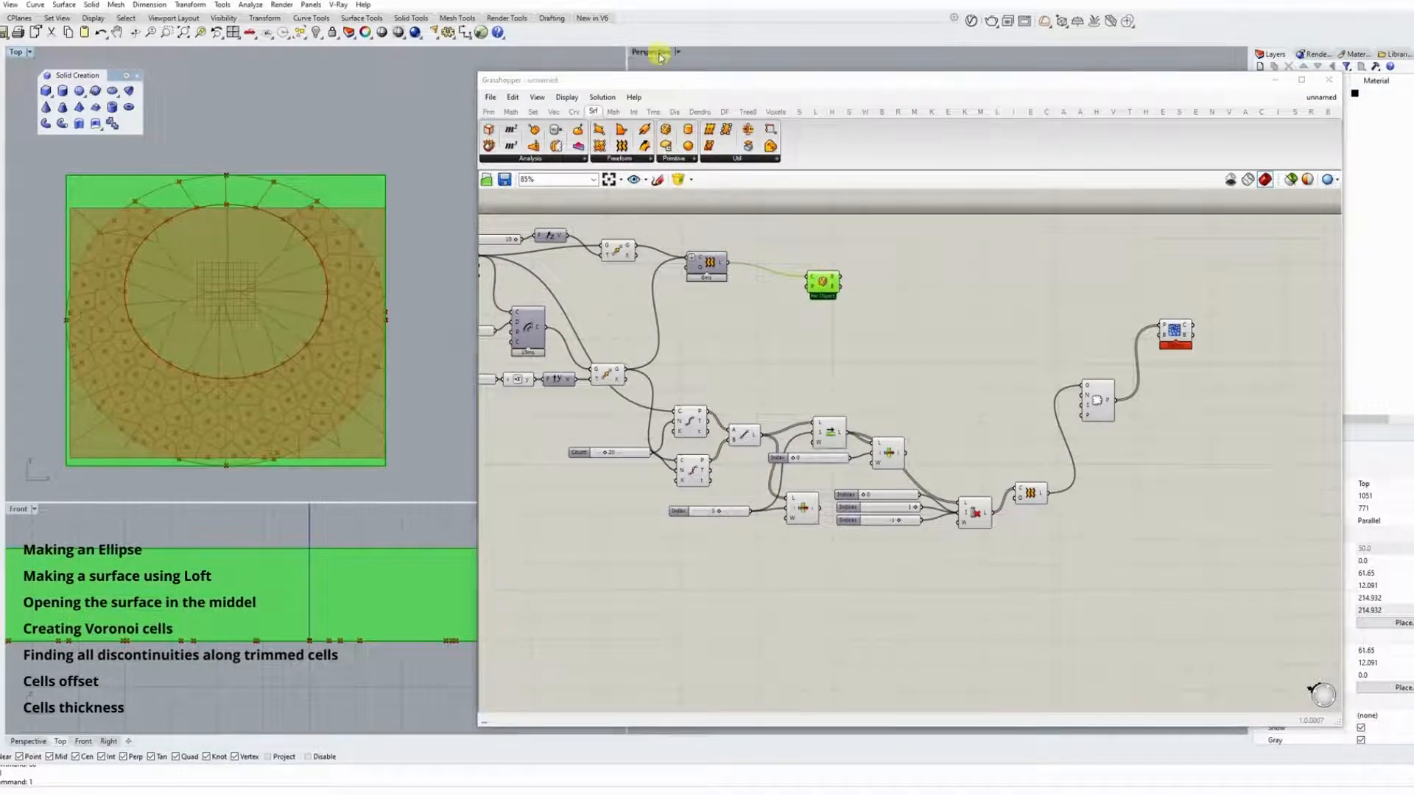
double_click(657, 53)
scroll(422, 398, "down", 4)
right_click_drag(424, 399, 357, 501)
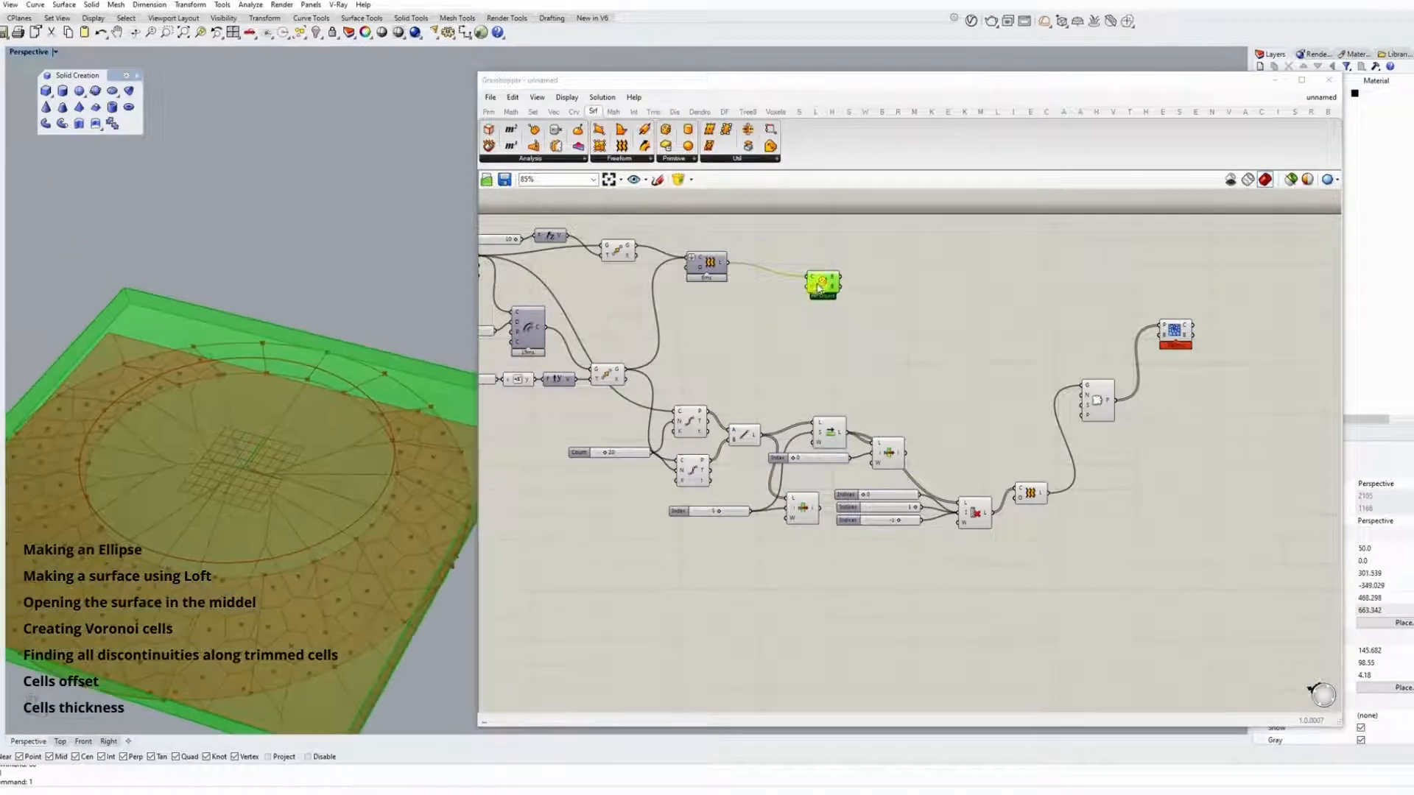
Add a Scale component fed by the bounding box and connect its scaled geometry to the Voronoi component's box input.
left_click_drag(819, 289, 778, 280)
scroll(433, 577, "up", 8)
right_click_drag(433, 578, 375, 404)
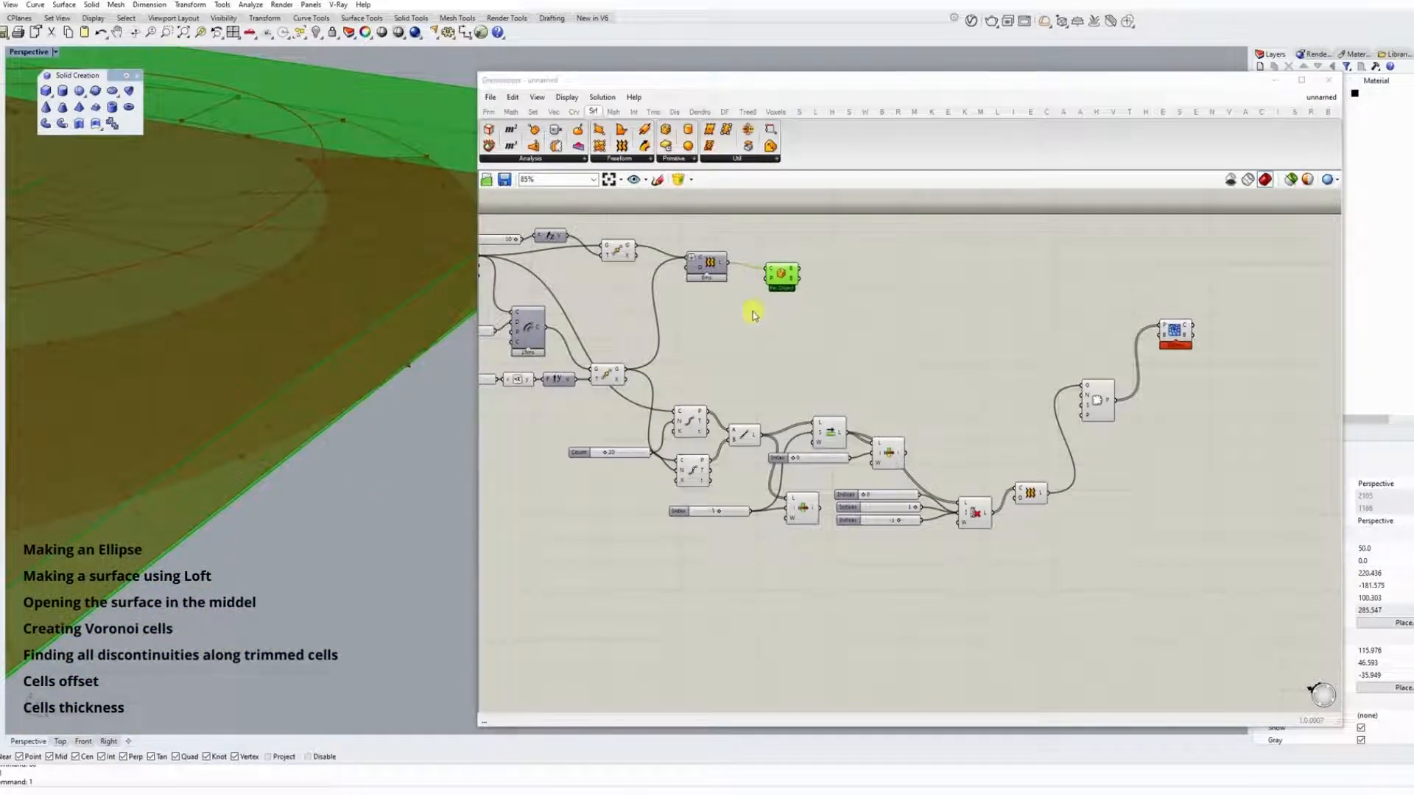
double_click(842, 284)
type("sca")
left_click(846, 272)
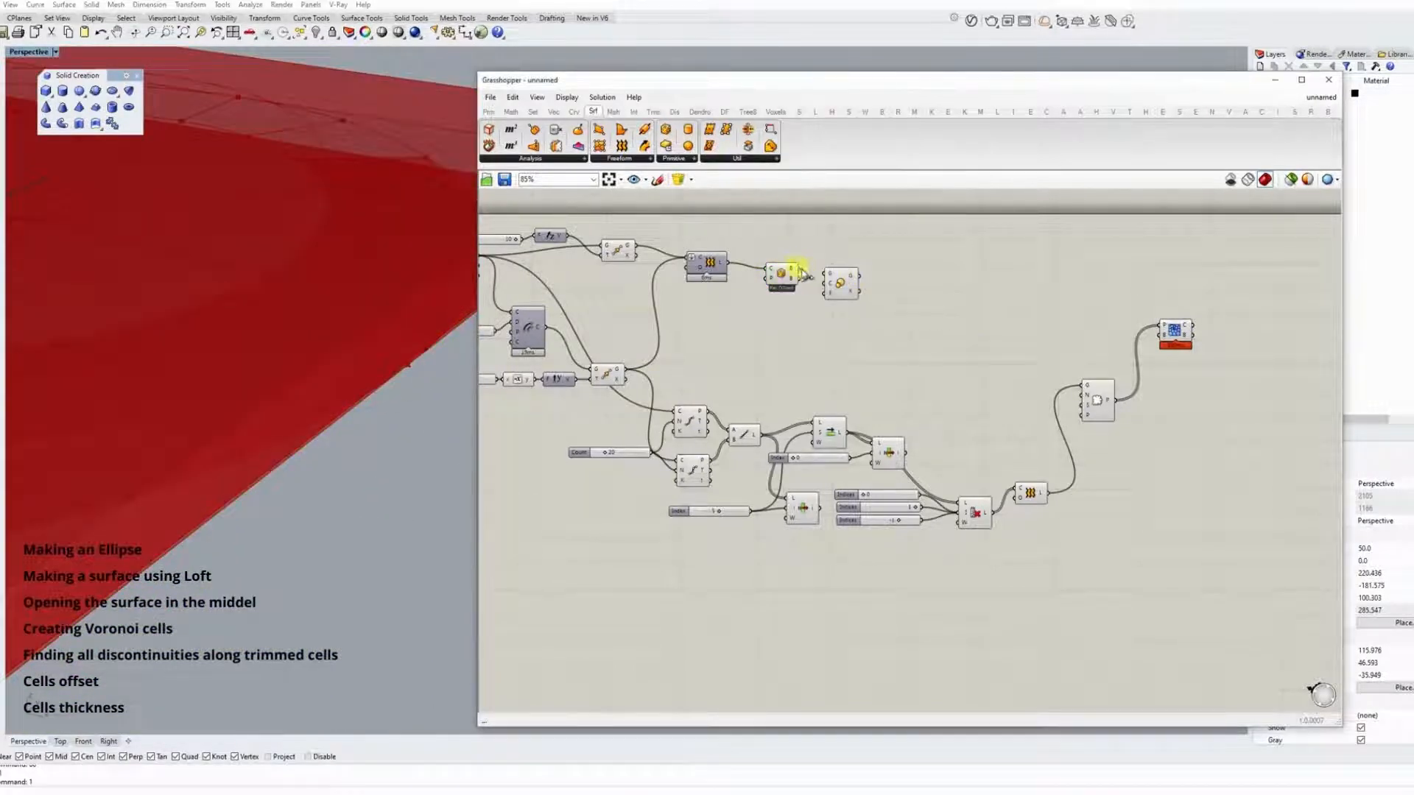
left_click_drag(801, 269, 824, 274)
left_click_drag(841, 289, 1158, 327)
Add a slider set to 1.1 and use it as the scale factor for the bounding box.
double_click(816, 297)
double_click(775, 320)
type("1.1")
key("Return")
scroll(378, 395, "down", 5)
mouse_move(296, 372)
right_mouse_down()
mouse_move(343, 372)
mouse_move(275, 471)
mouse_move(285, 374)
right_mouse_up()
scroll(335, 383, "up", 2)
scroll(306, 302, "up", 6)
Hide the previews of the Scale and Bounding Box components.
left_click(872, 293)
right_click(874, 291)
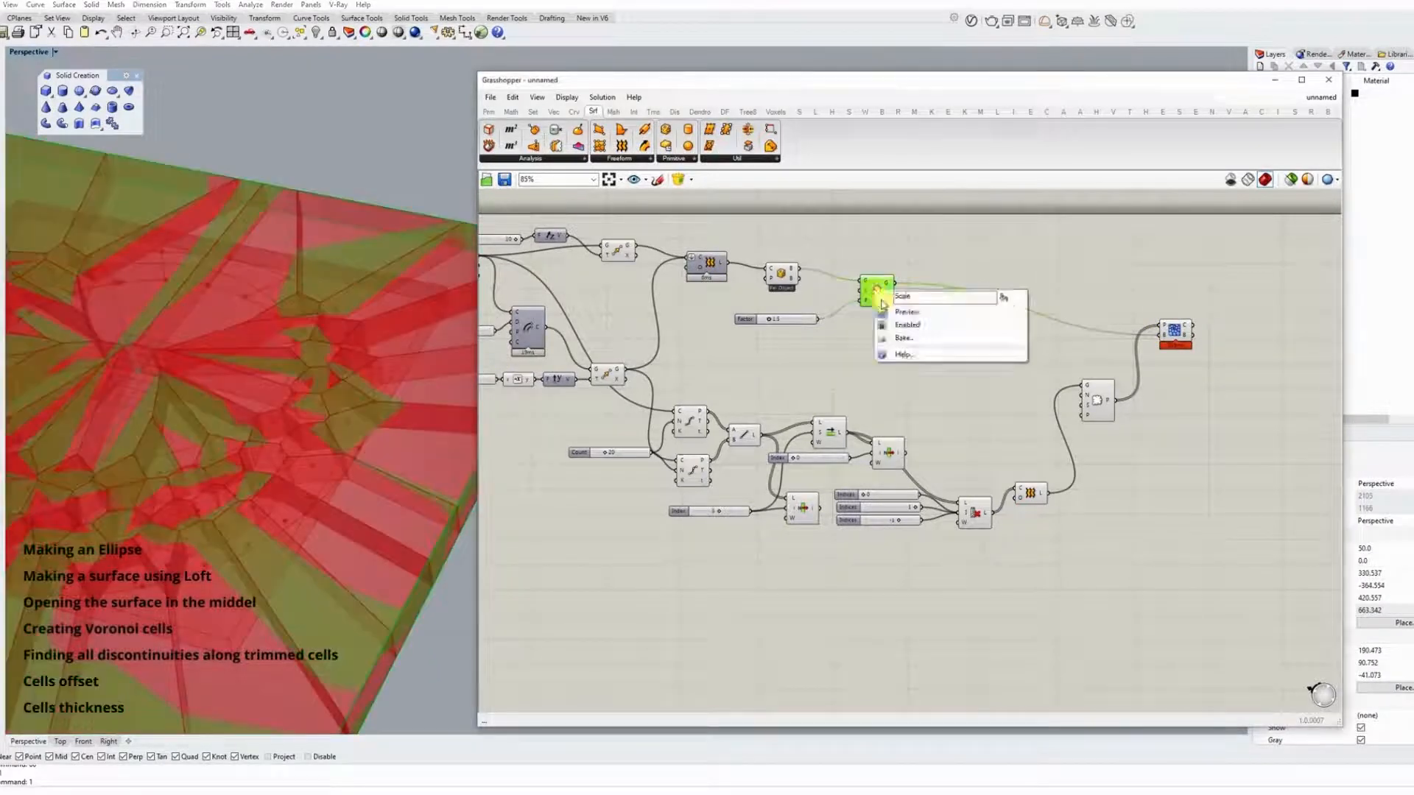
left_click(898, 310)
right_click(785, 276)
left_click(814, 298)
scroll(347, 331, "down", 5)
right_click_drag(347, 331, 352, 346)
Move the Voronoi and Populate Geometry components closer to the rest of the definition.
left_click_drag(1184, 335, 1154, 336)
left_click_drag(1098, 399, 1077, 445)
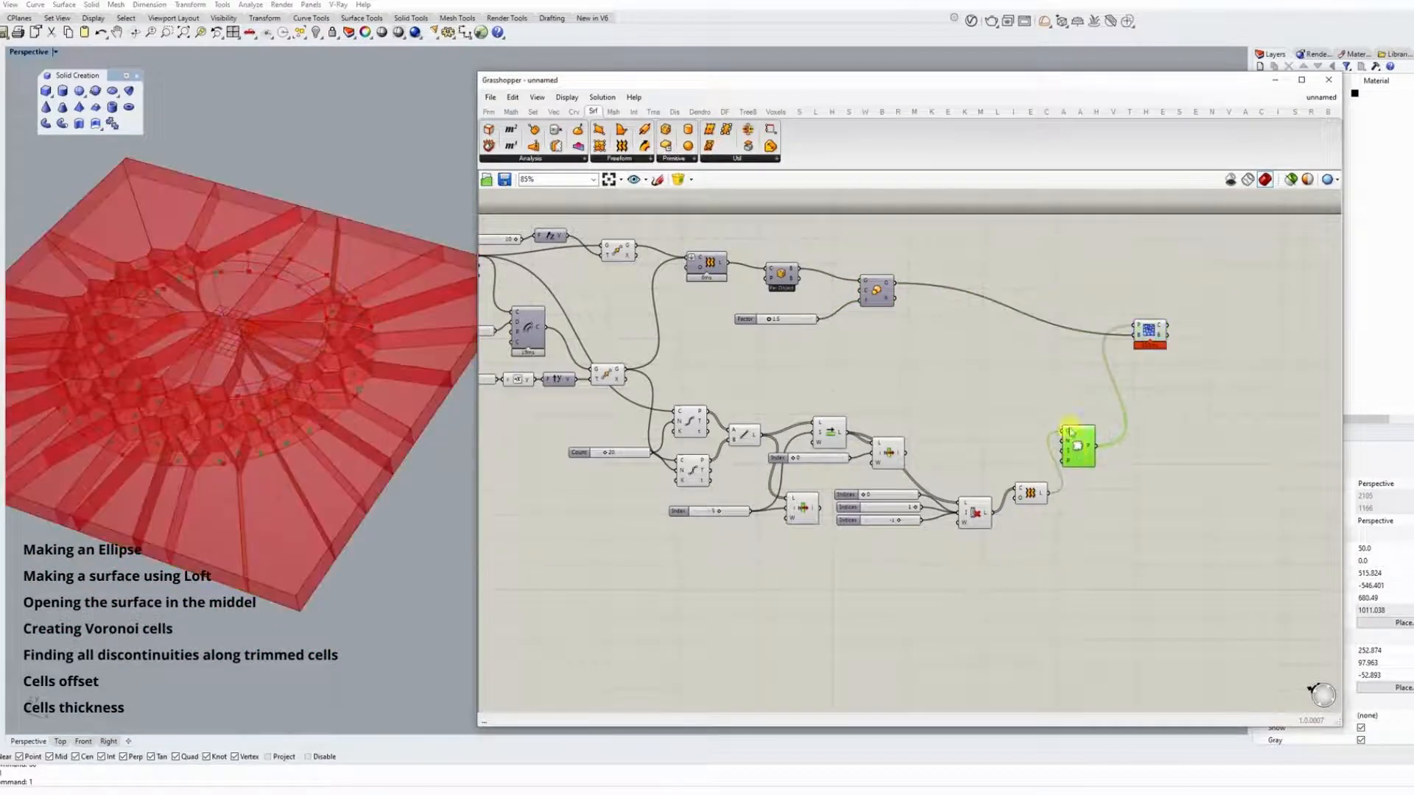
right_click_drag(1147, 347, 1036, 358)
left_click(1030, 352)
left_click(1041, 422)
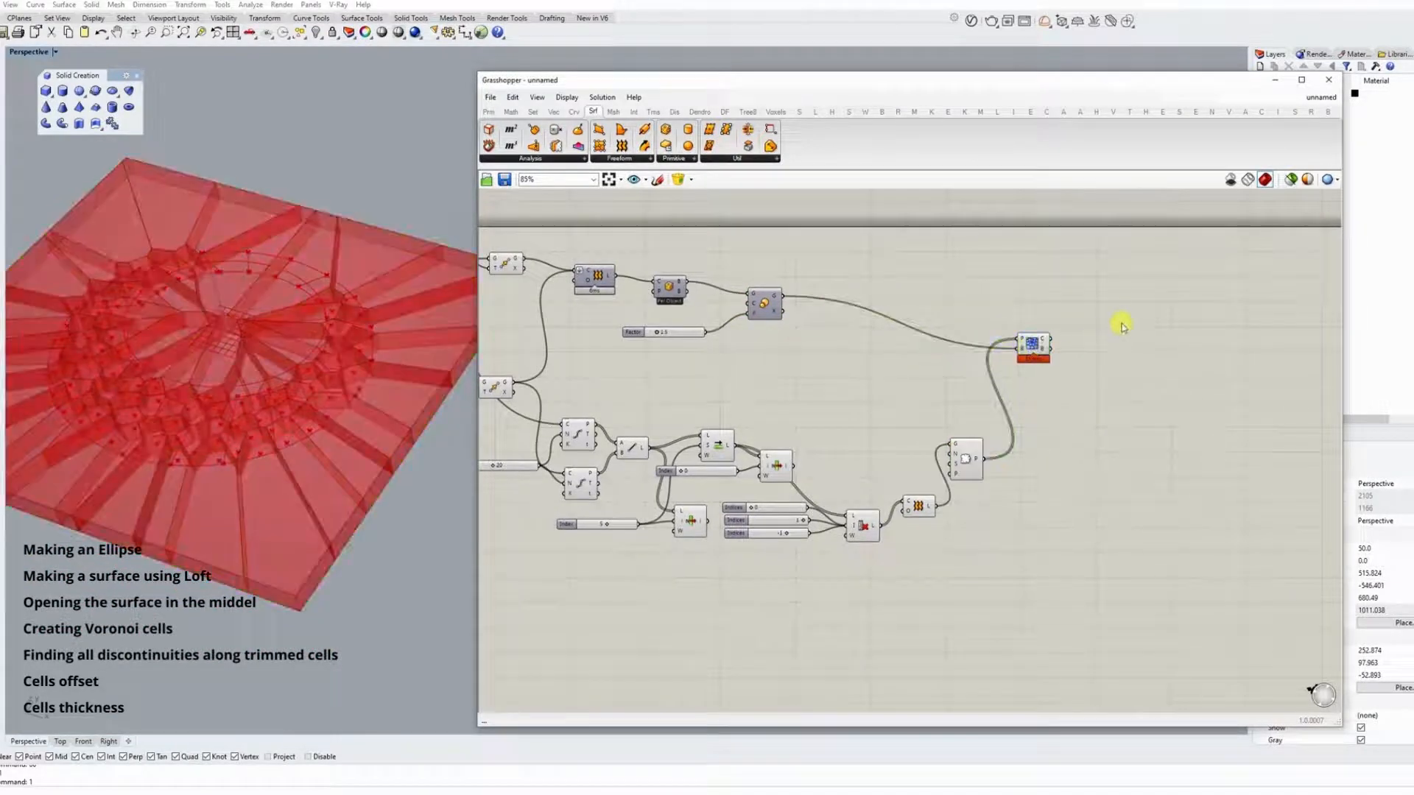
double_click(1103, 339)
type("inter")
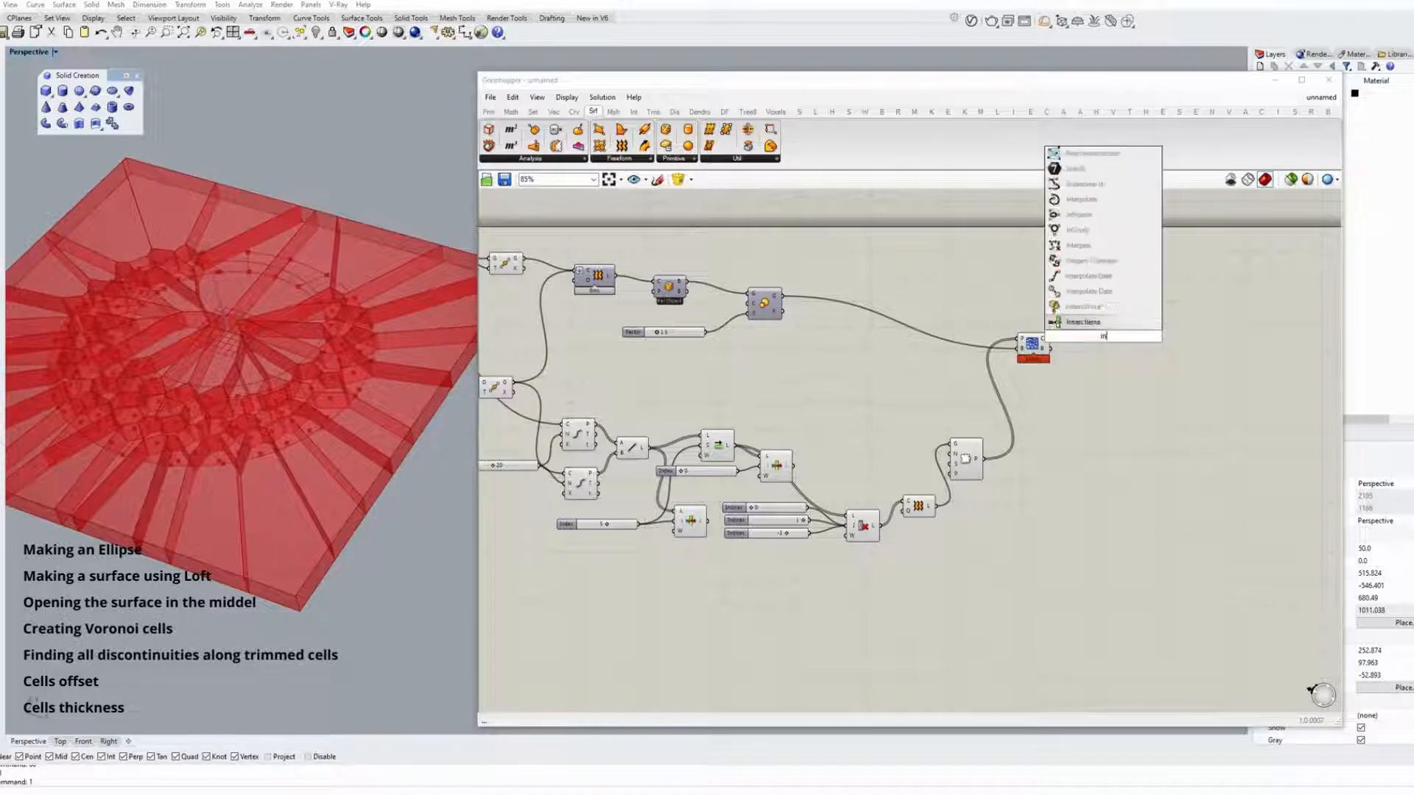
key("BackSpace")
key("BackSpace")
key("BackSpace")
key("BackSpace")
key("BackSpace")
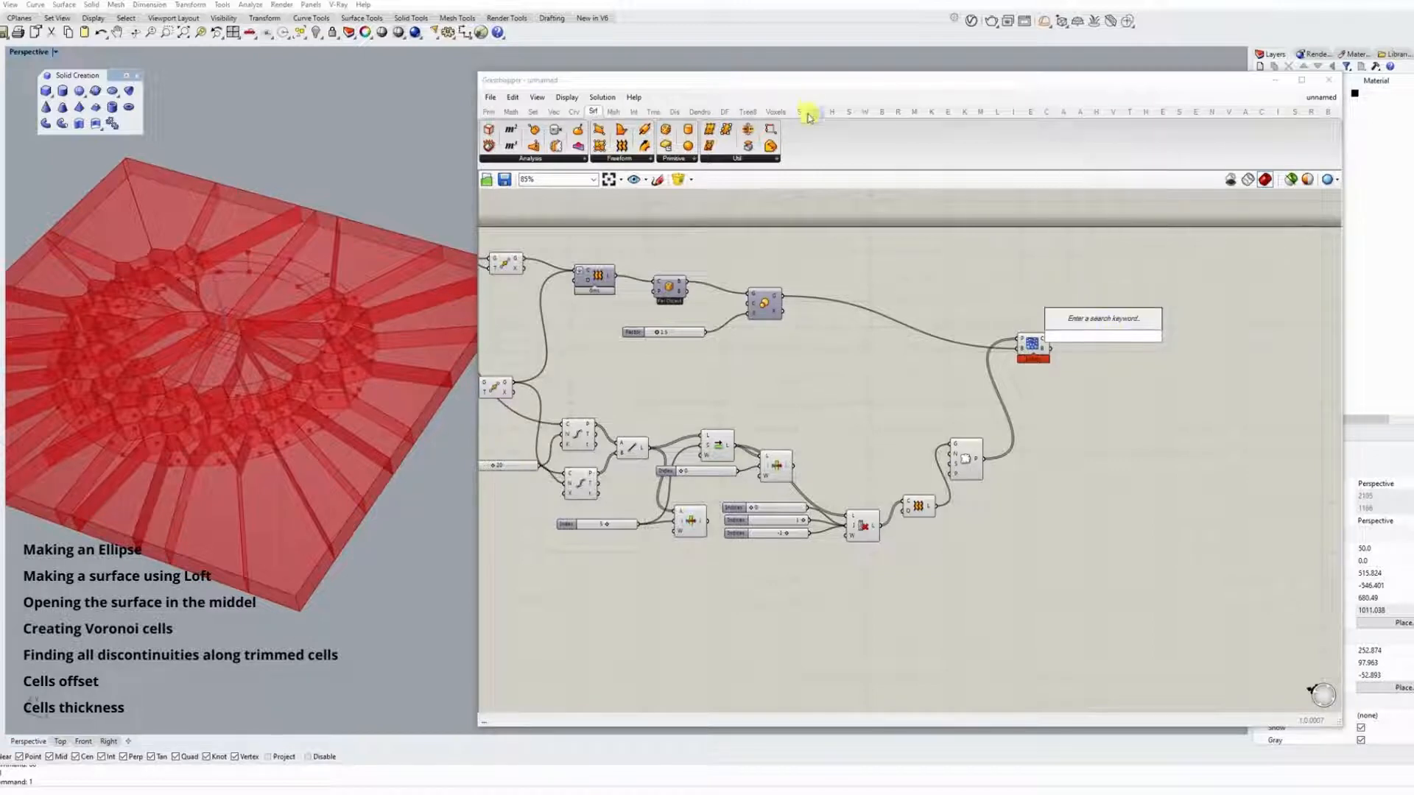
Add a Brep | Brep intersection between the first loft and the Voronoi cells, and hide the Voronoi preview.
left_click(634, 112)
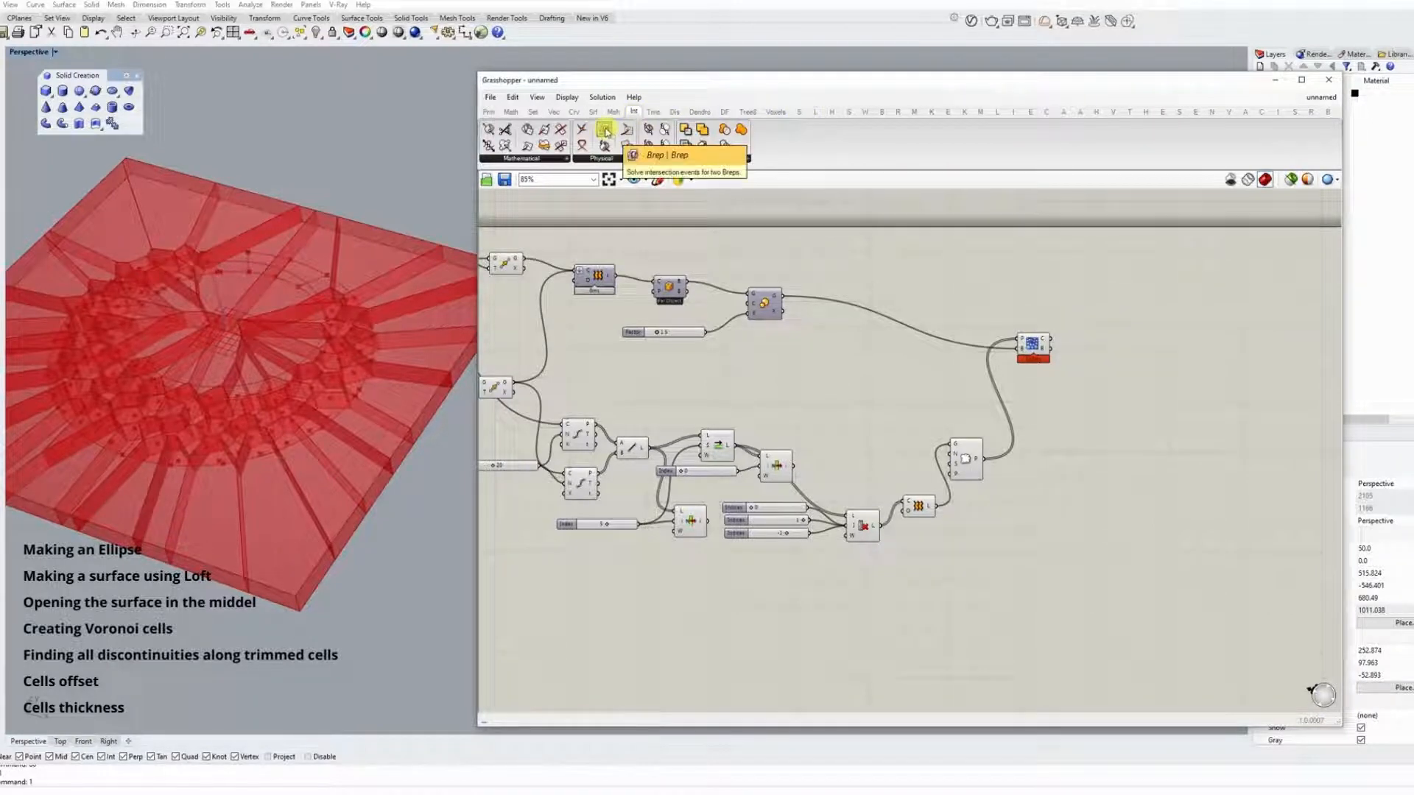
left_click_drag(606, 133, 1111, 290)
left_click_drag(595, 278, 1095, 310)
right_click(1032, 345)
left_click(1059, 363)
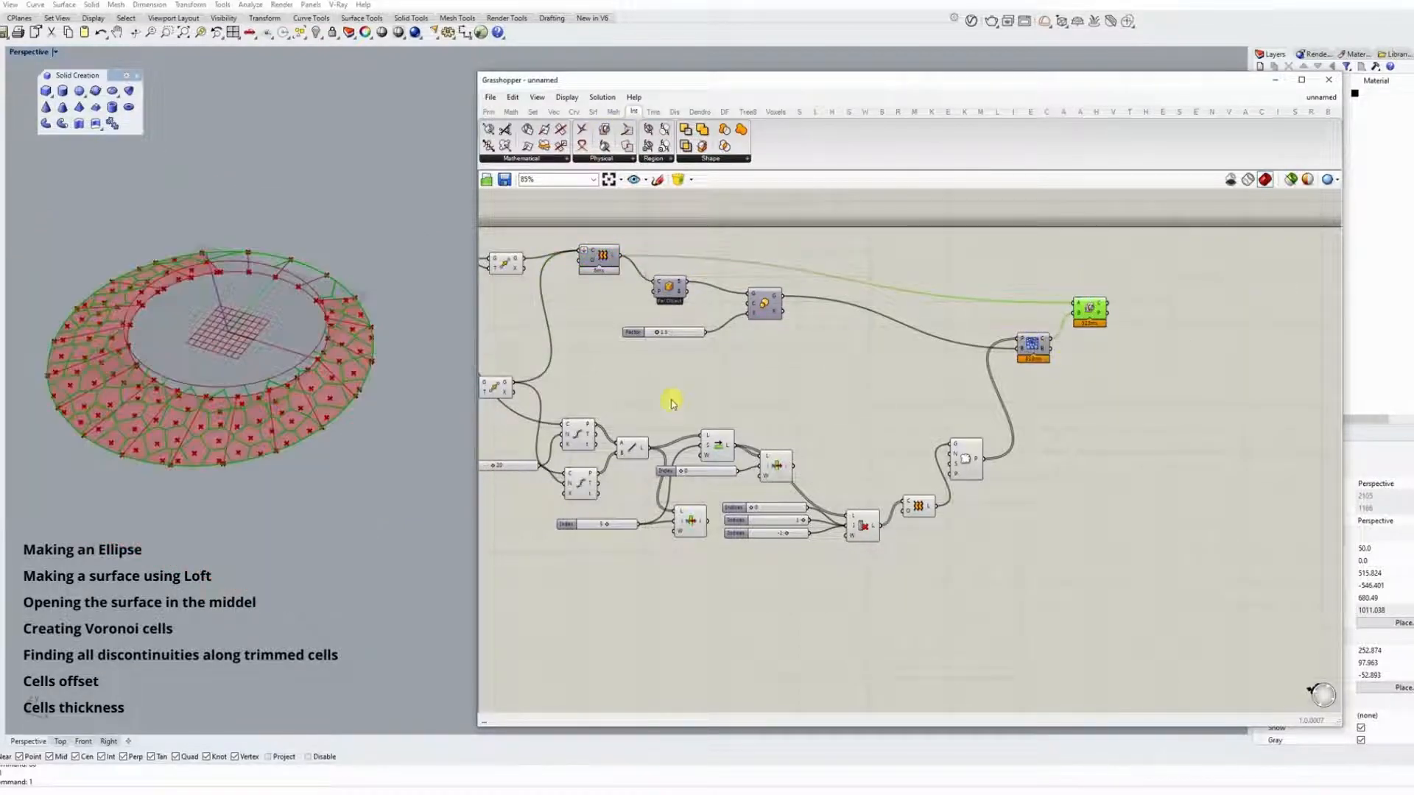
right_click_drag(379, 333, 375, 419)
scroll(198, 418, "up", 2)
right_click_drag(197, 417, 199, 371)
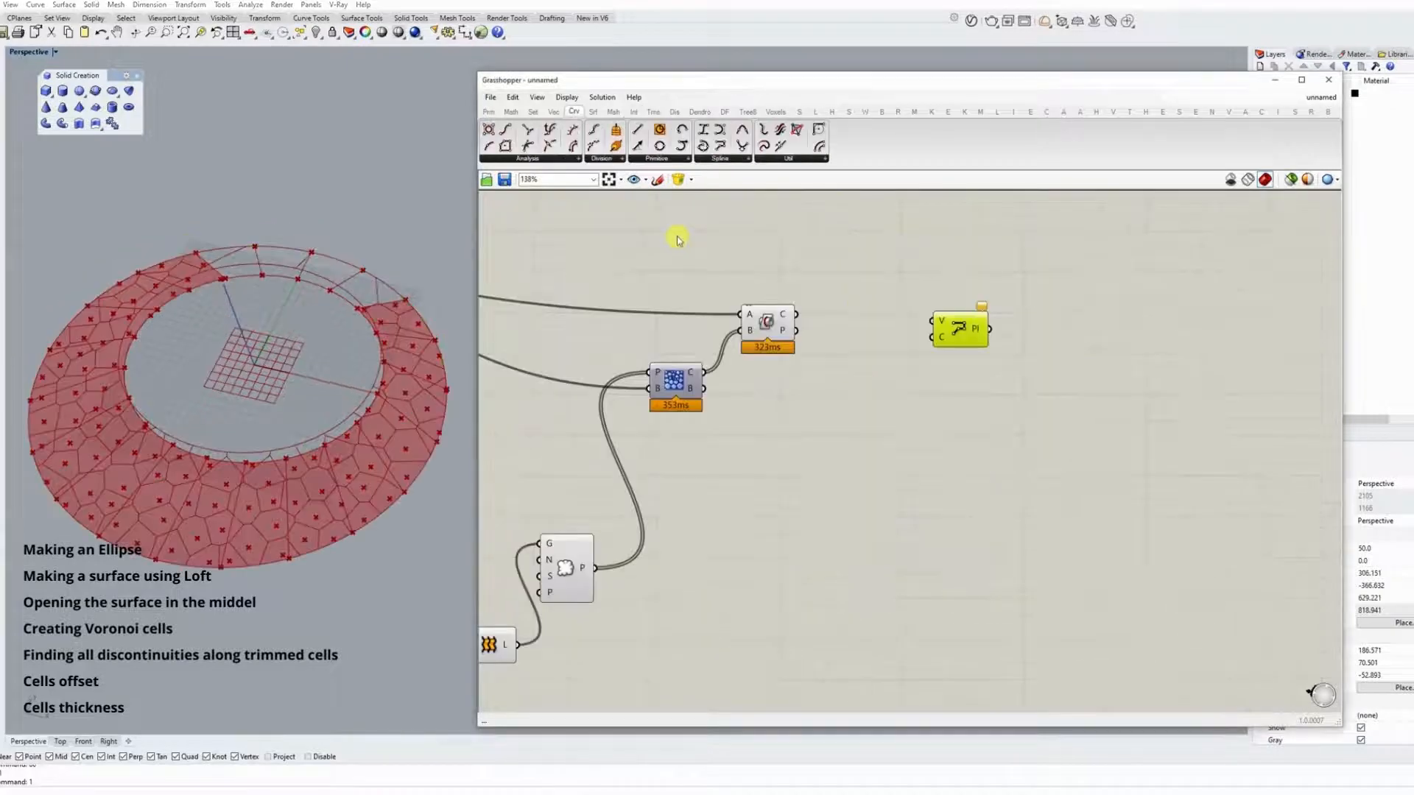
Feed the PolyLine component with discontinuity points of the intersection curves and close the polylines with a Boolean toggle set to True.
left_click_drag(527, 146, 852, 278)
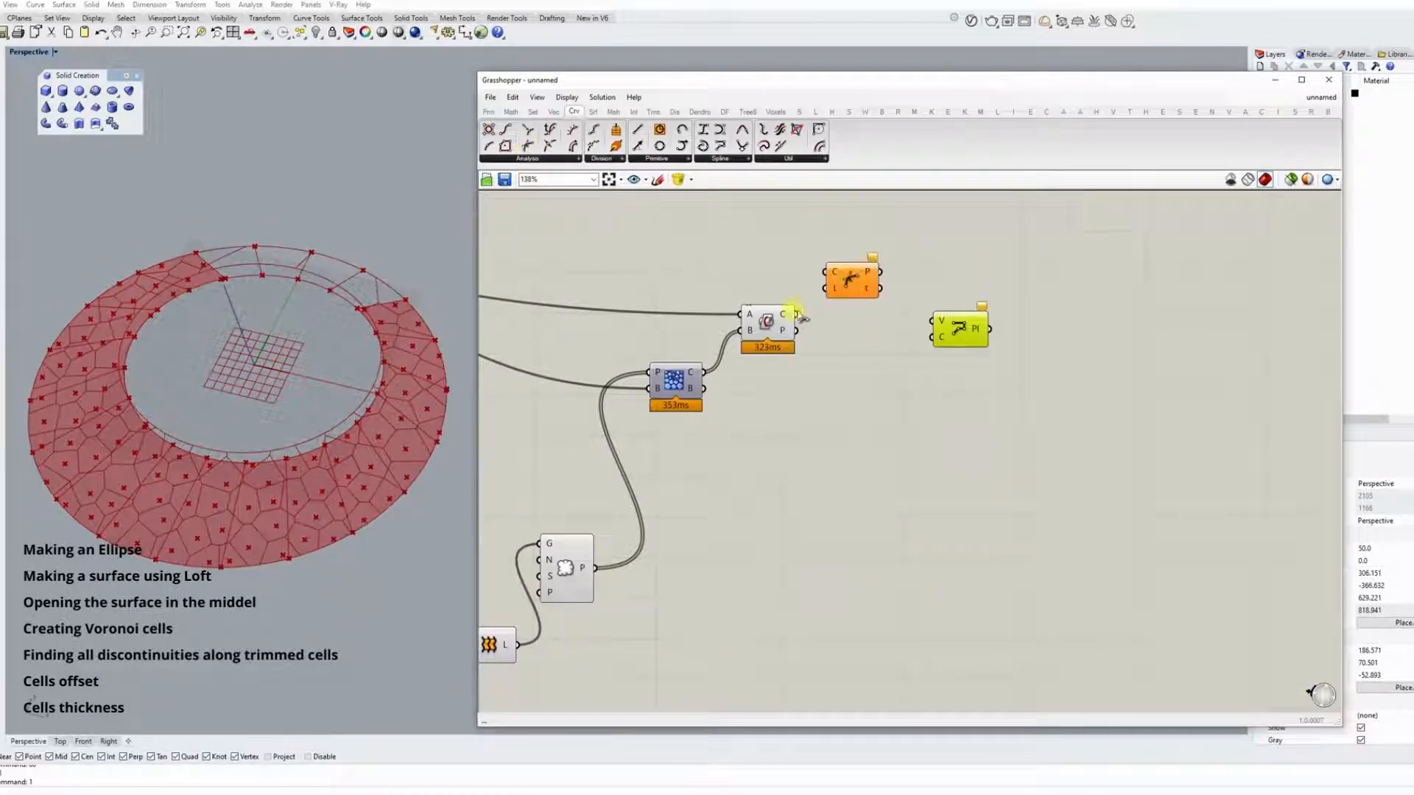
left_click(848, 282)
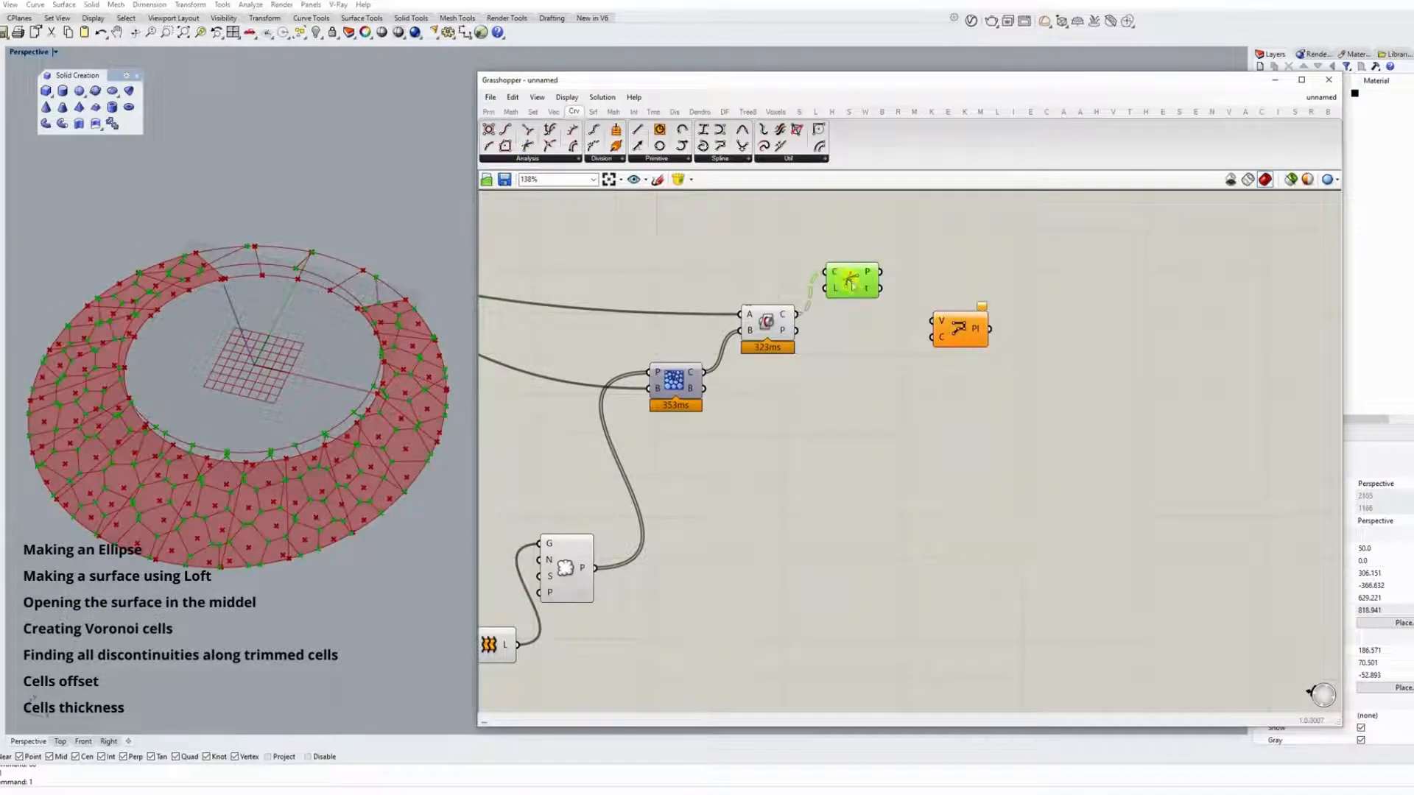
double_click(874, 363)
type("bool")
left_click(869, 291)
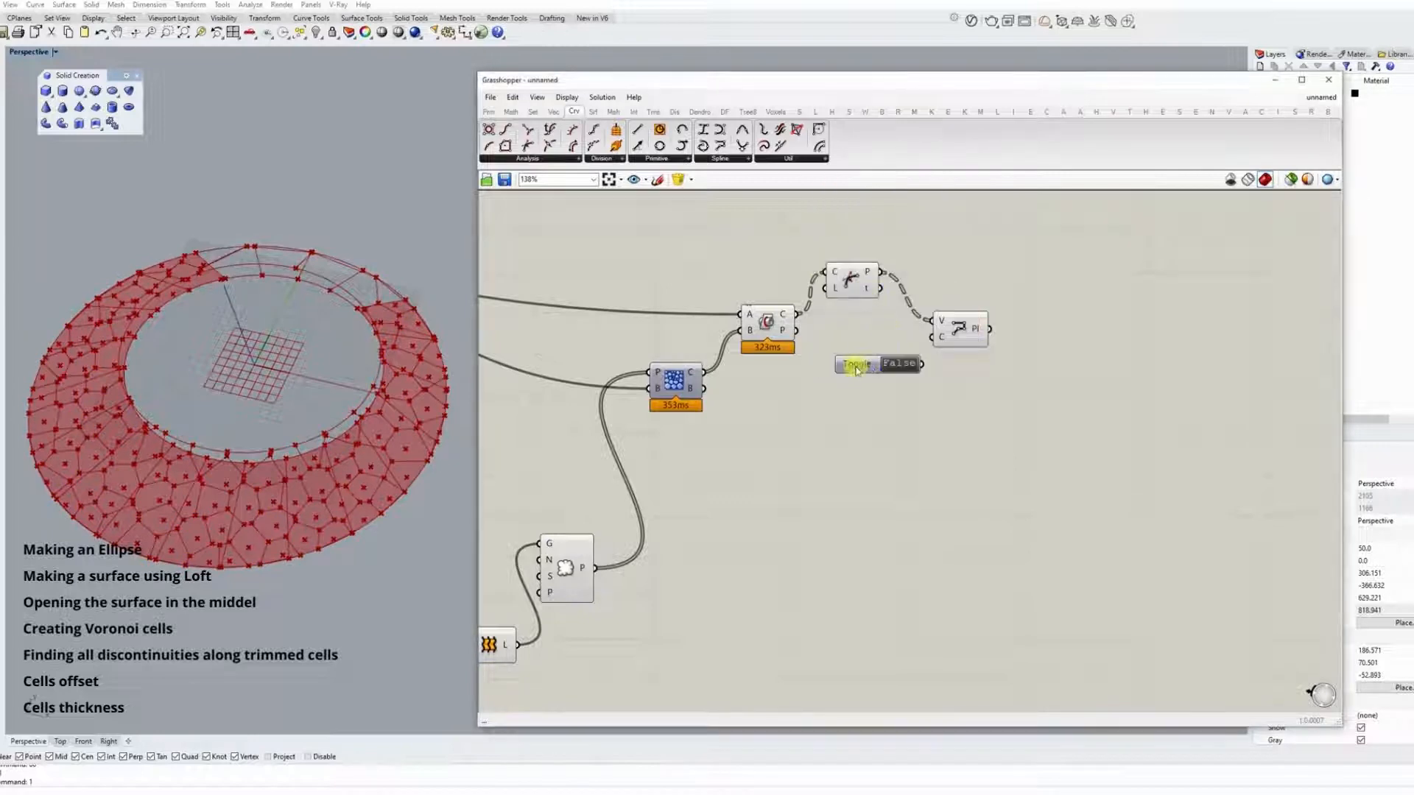
left_click_drag(922, 364, 932, 338)
left_click(903, 364)
left_click(957, 334)
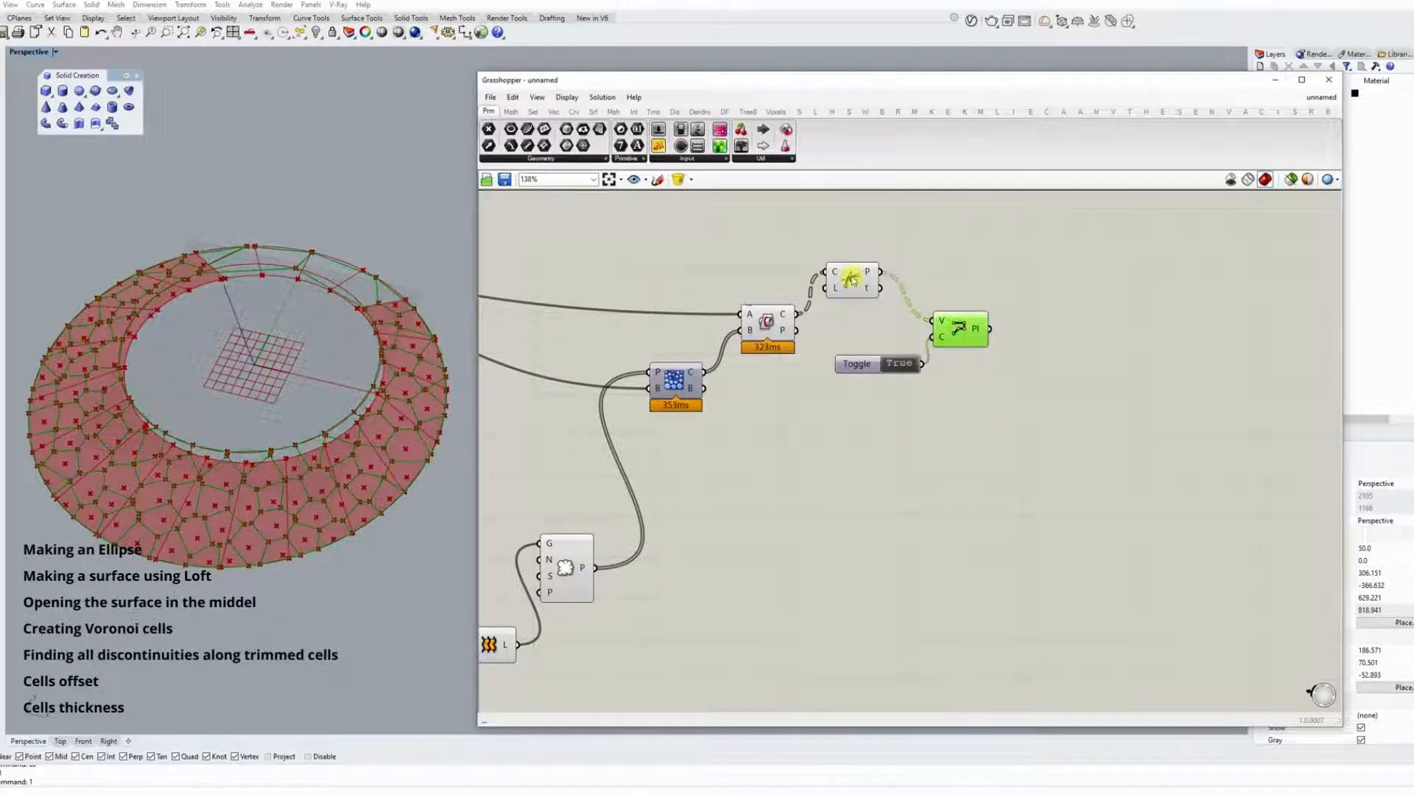
Align the Discontinuity component with its neighbours and hide the previews of the Brep | Brep and Discontinuity components.
left_click_drag(851, 278, 848, 317)
left_click(766, 322)
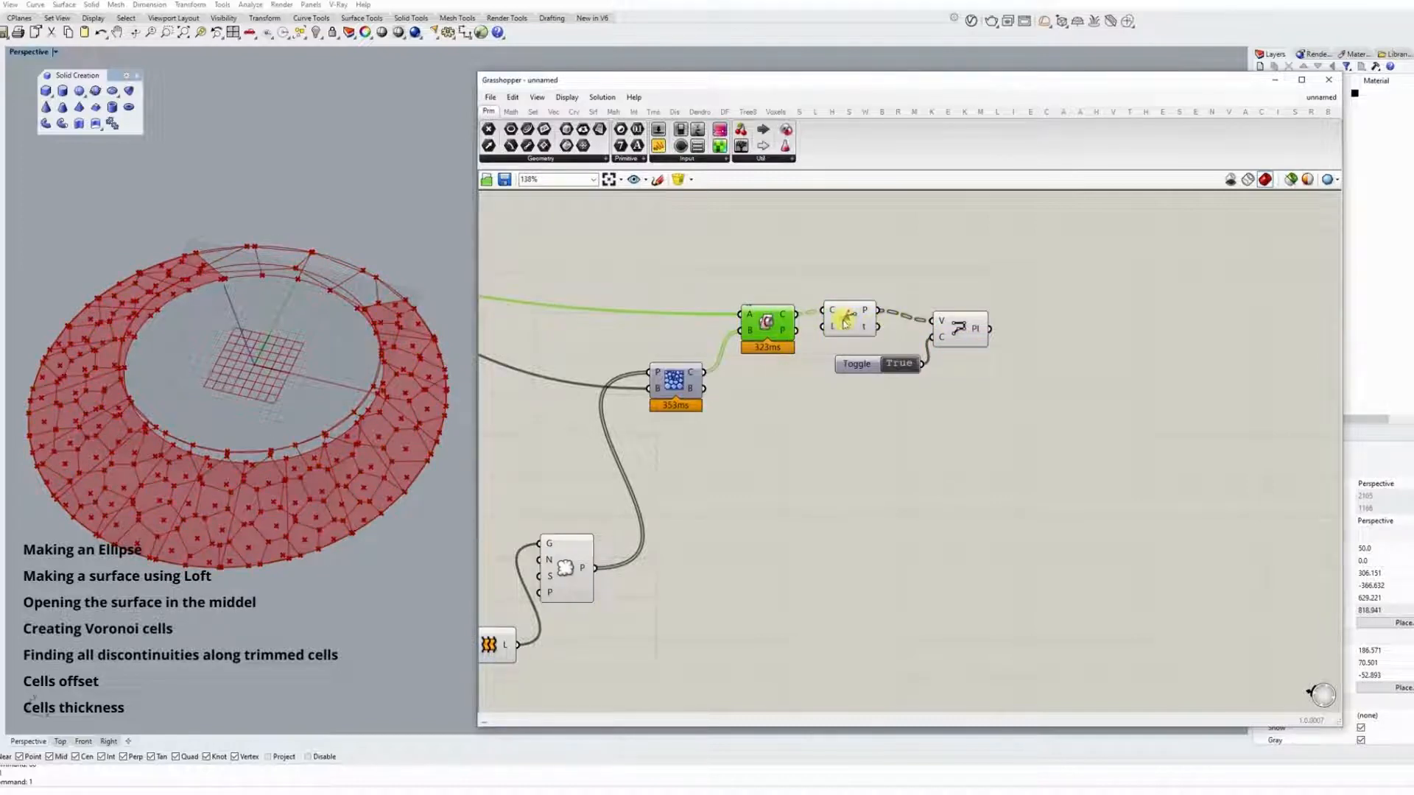
right_click(845, 322)
left_click(868, 340)
left_click(965, 335)
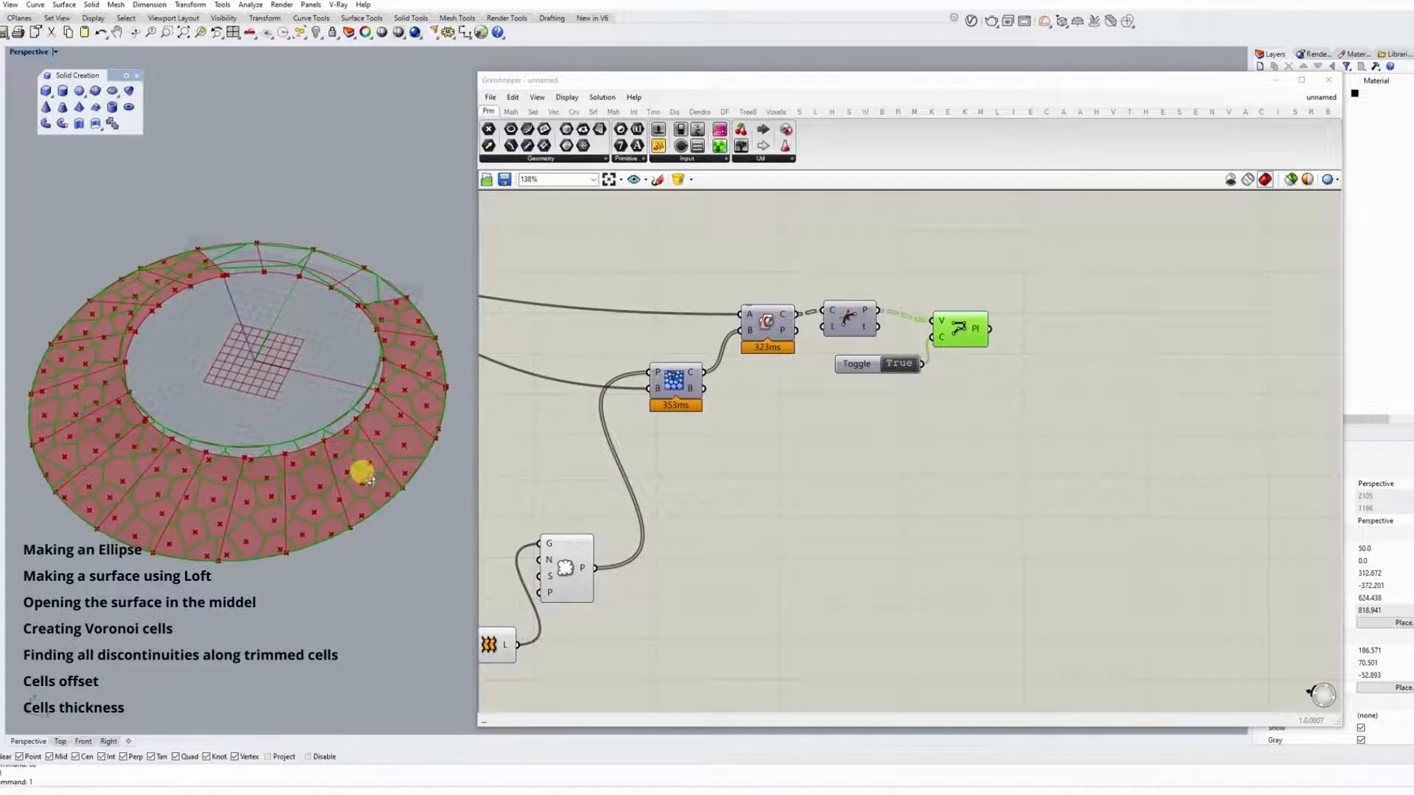
Add a Weaverbird frame component fed by the closed polylines with a Distance slider of 5.
right_click_drag(1041, 346, 832, 313)
left_click(864, 112)
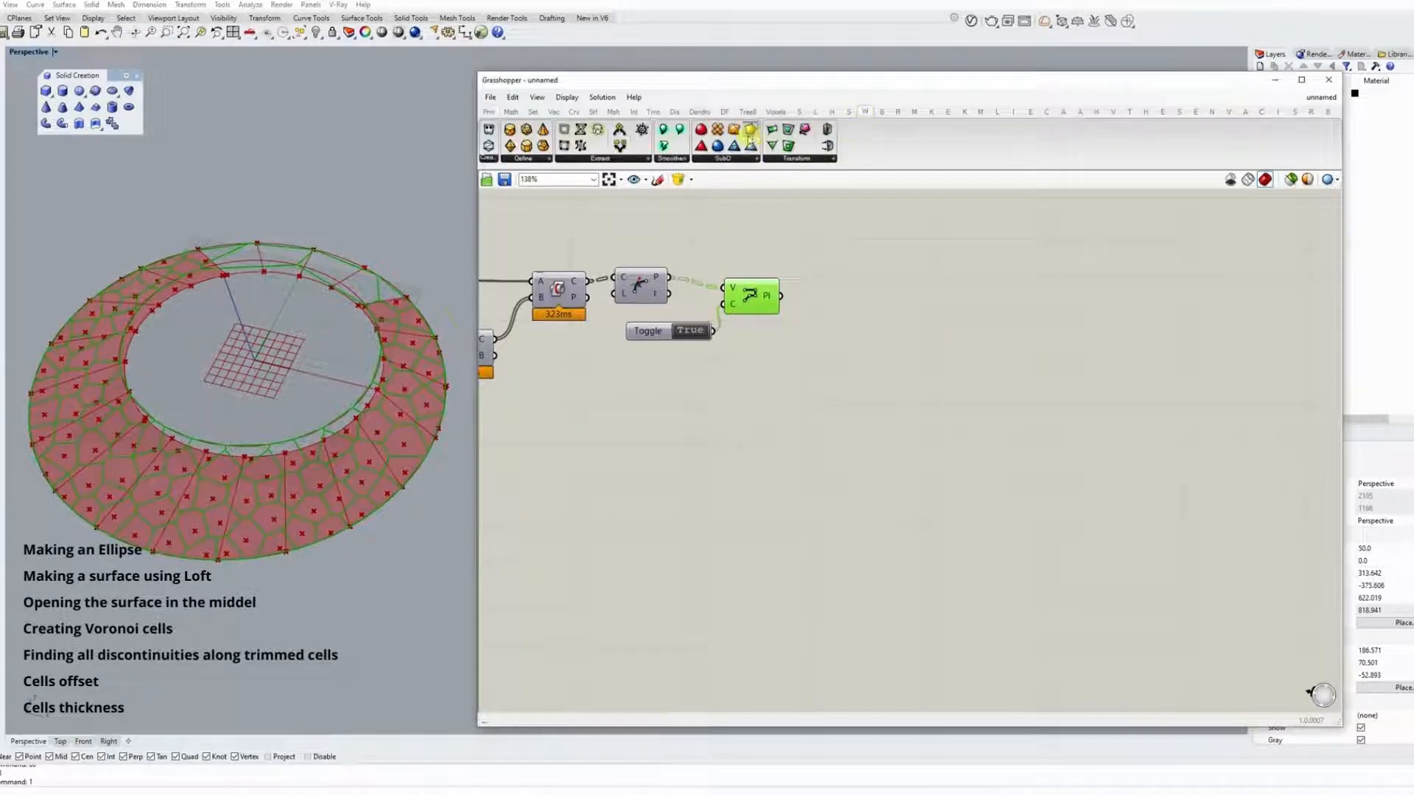
left_click_drag(822, 221, 841, 352)
double_click(779, 347)
type("5")
left_click(795, 329)
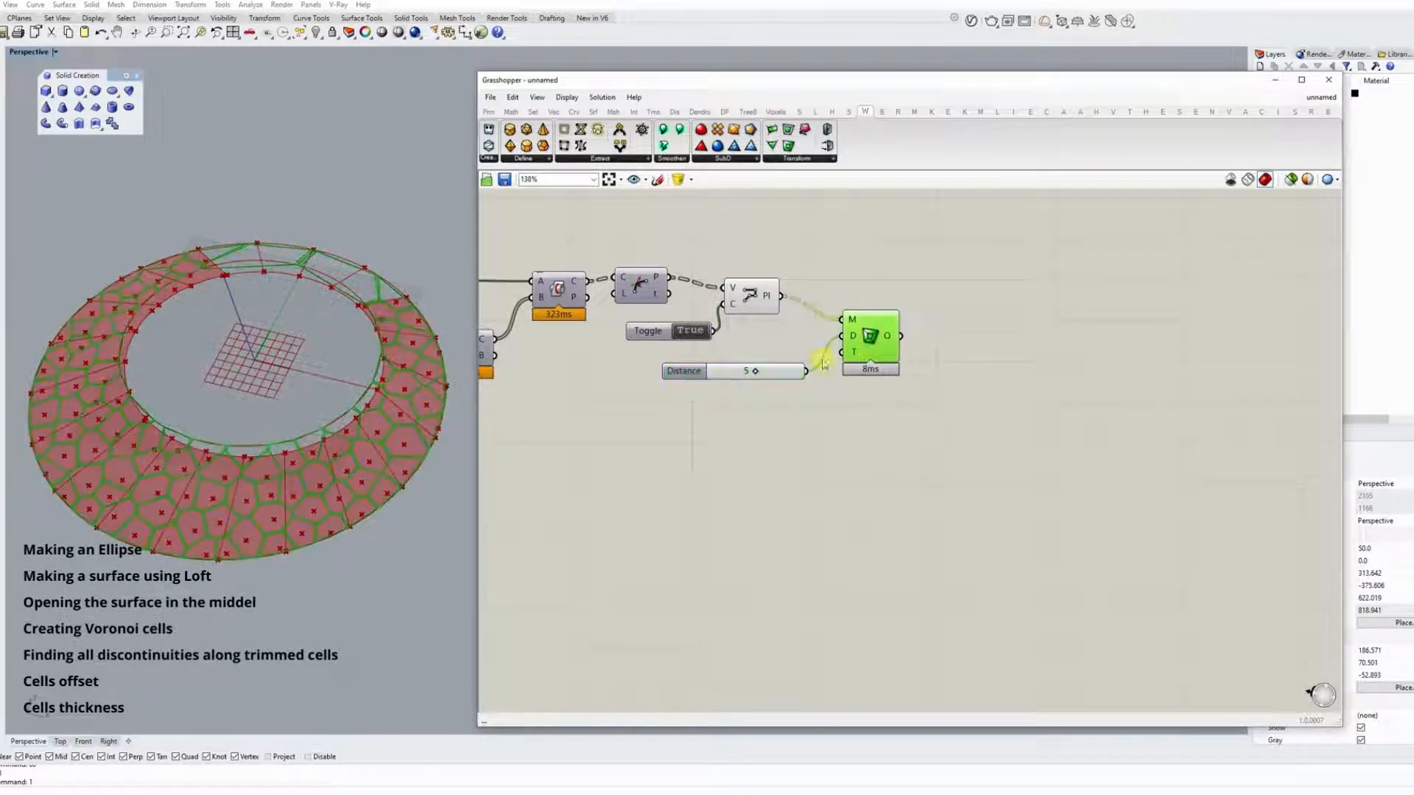
Replace the frame component's distance slider with one set to 12 and check the cell offsets on the ring.
double_click(767, 389)
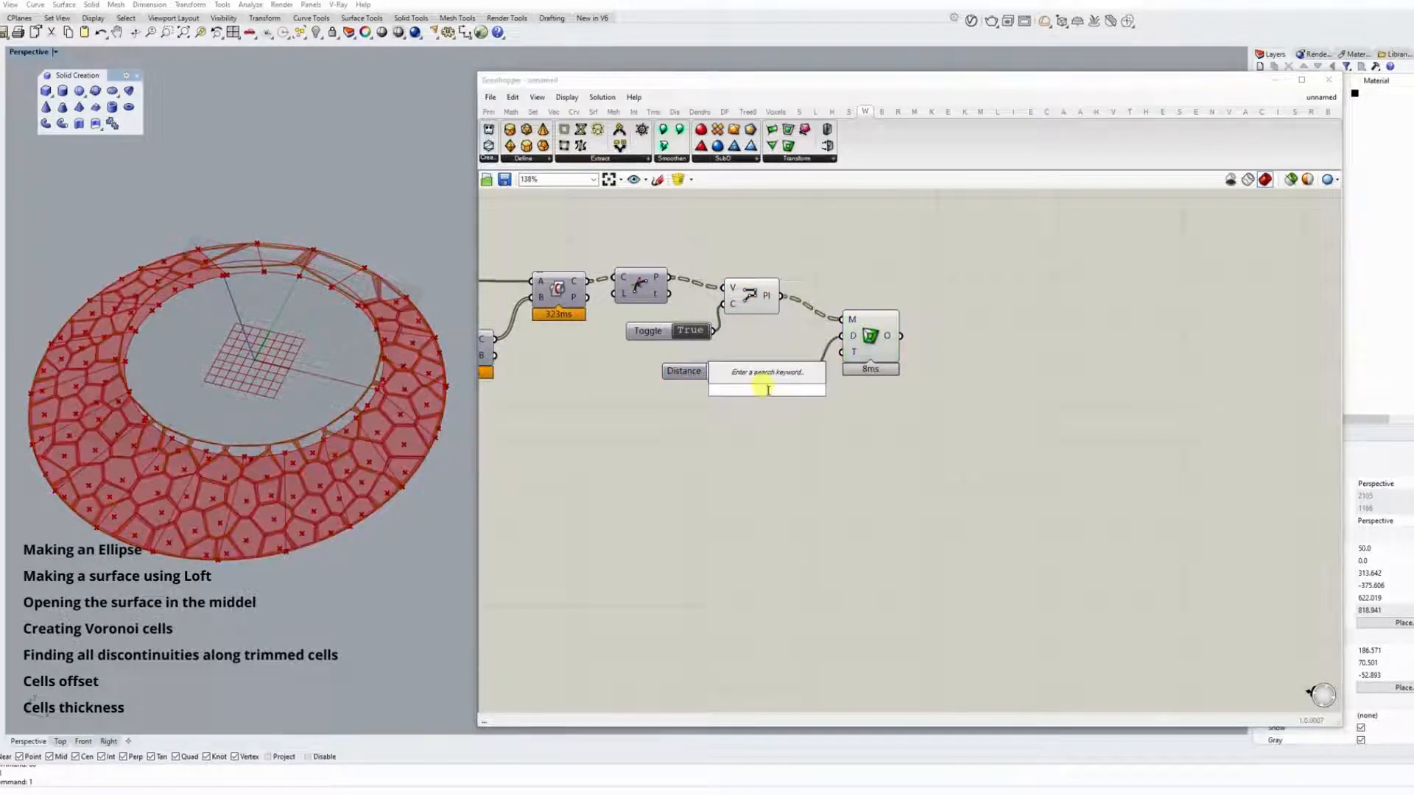
type("12")
left_click(791, 375)
left_click_drag(845, 389, 884, 346)
left_click(873, 352)
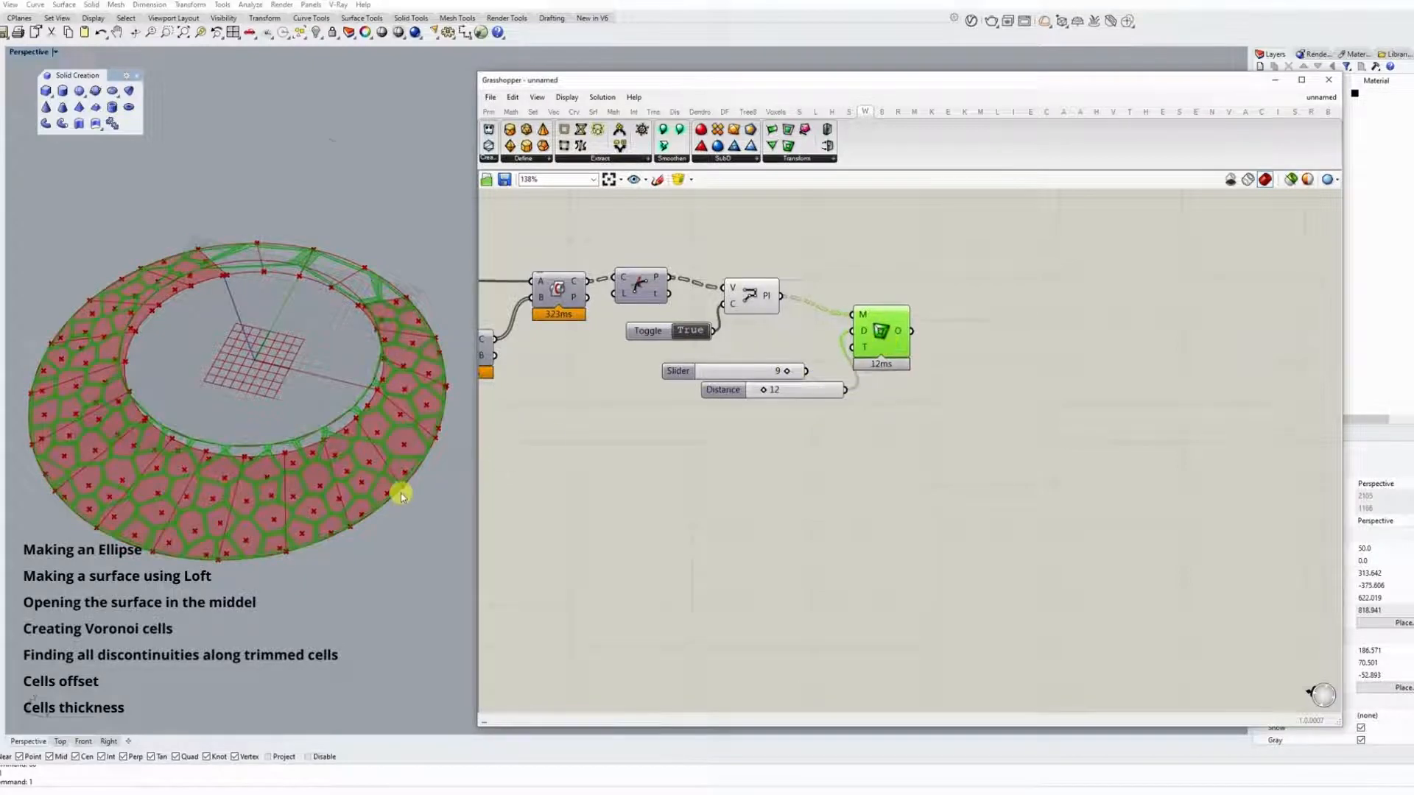
scroll(432, 385, "up", 5)
left_click(326, 417)
scroll(425, 421, "down", 7)
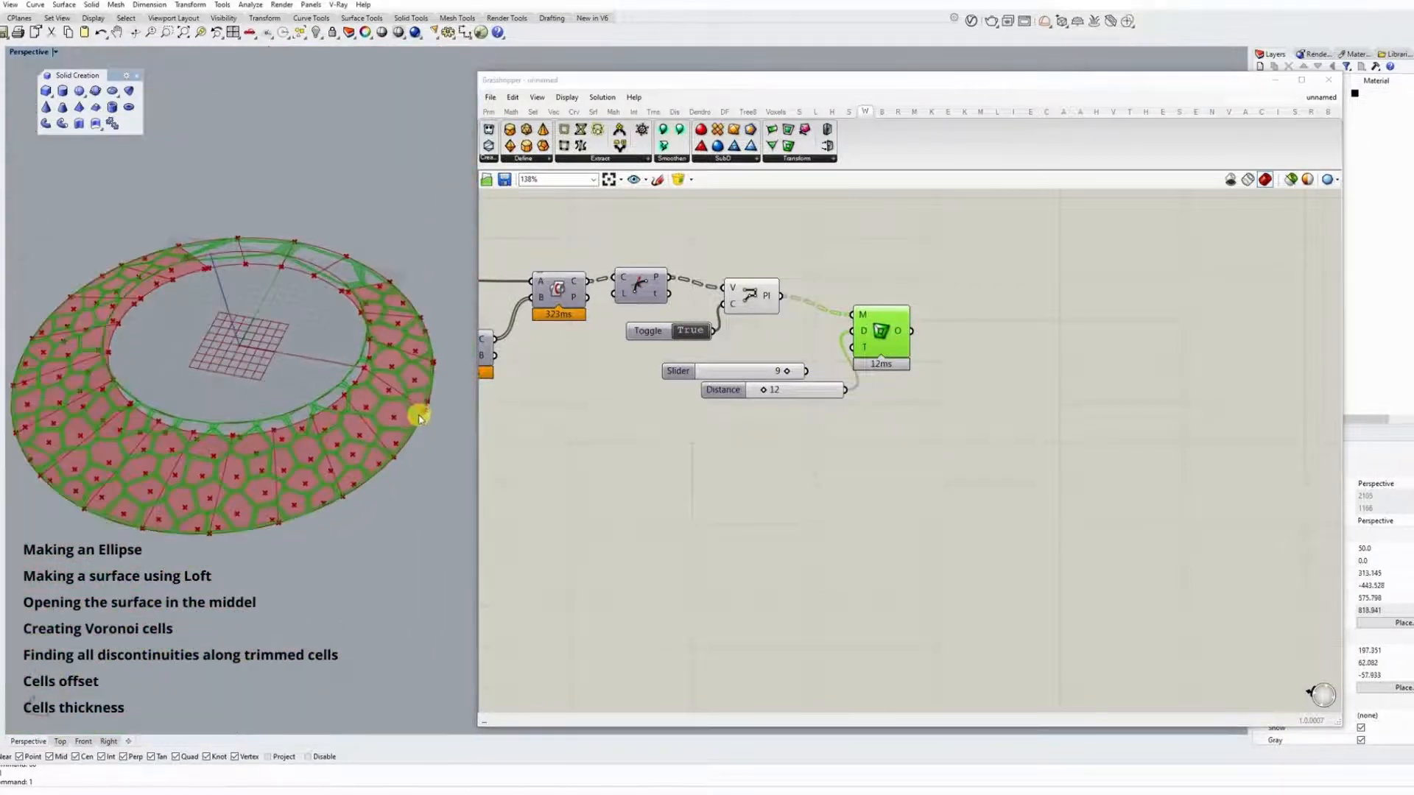
scroll(191, 502, "up", 3)
mouse_move(234, 420)
right_mouse_down()
mouse_move(255, 491)
mouse_move(261, 393)
mouse_move(243, 419)
mouse_move(255, 433)
right_mouse_up()
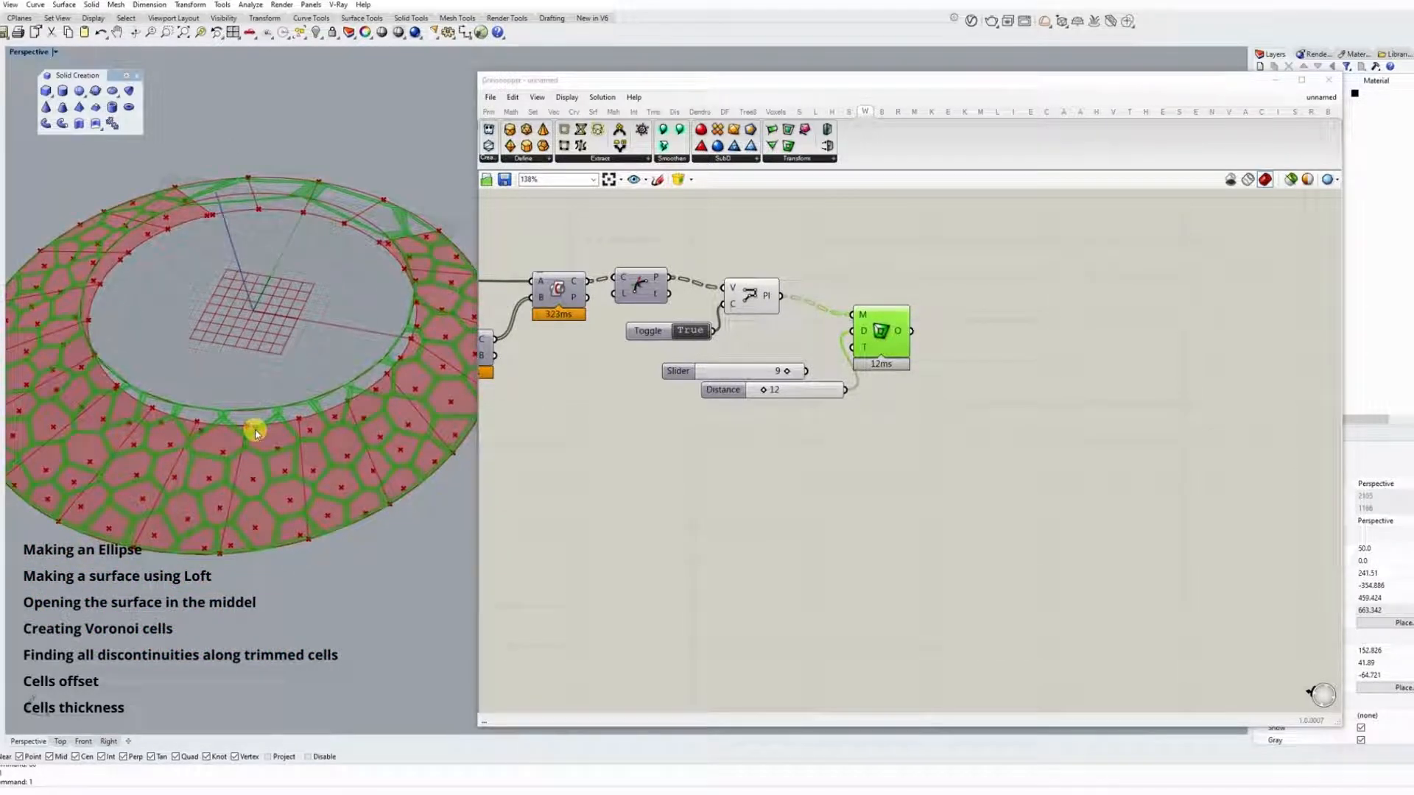
mouse_move(758, 372)
left_mouse_down()
mouse_move(735, 363)
mouse_move(772, 388)
left_mouse_up()
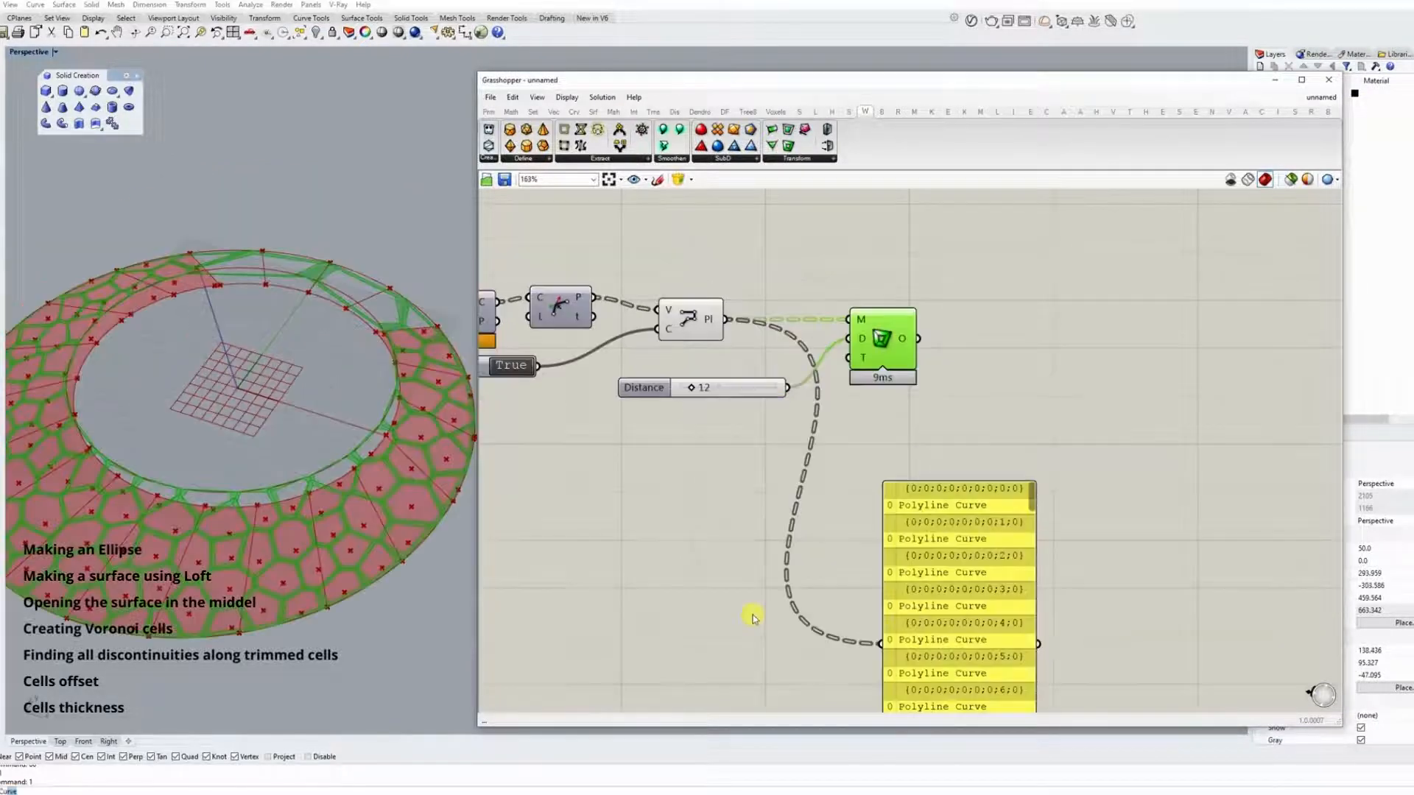
Add a List Item component fed by the frame component's output and flatten that output.
right_click_drag(992, 290, 978, 364)
scroll(979, 379, "down", 3)
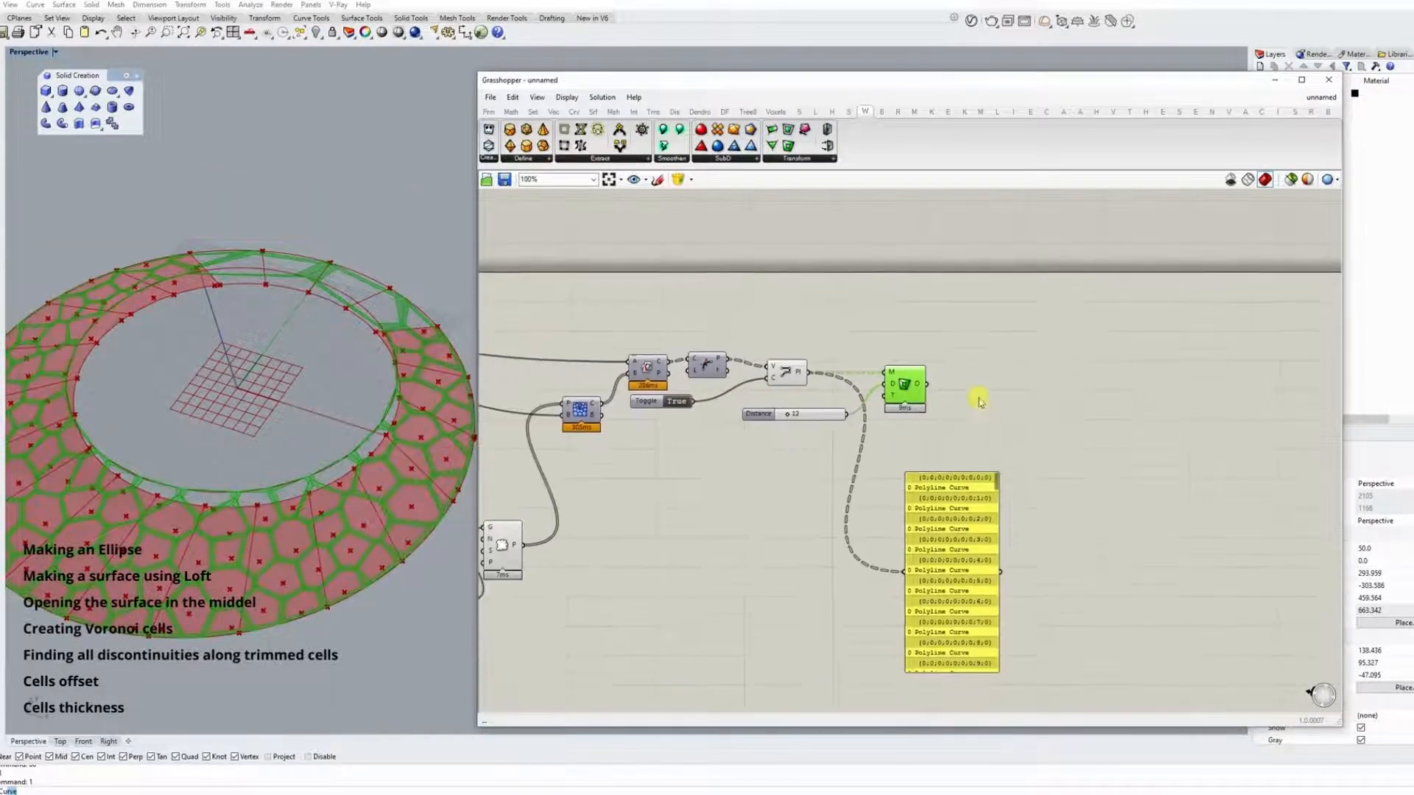
right_click_drag(351, 339, 348, 380)
double_click(993, 348)
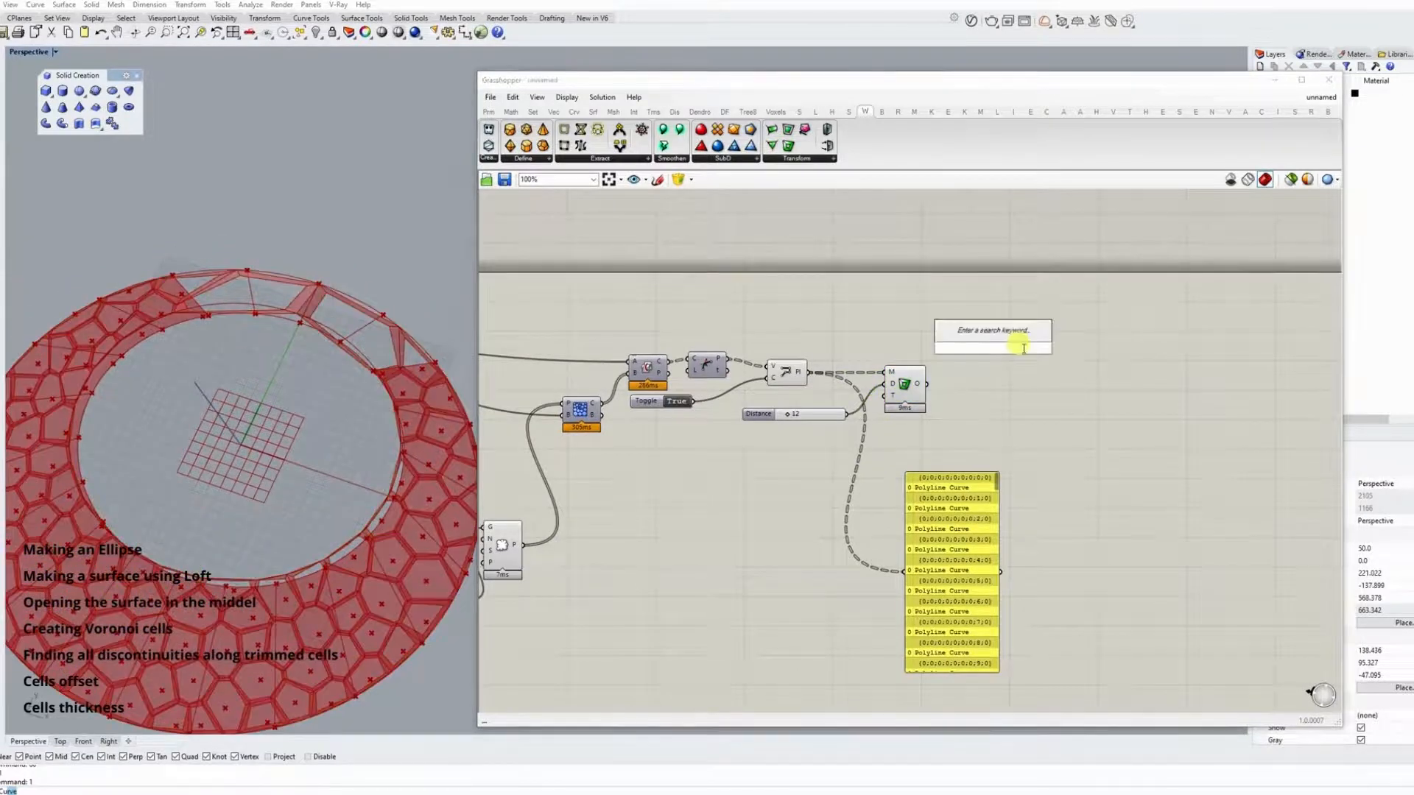
type("item")
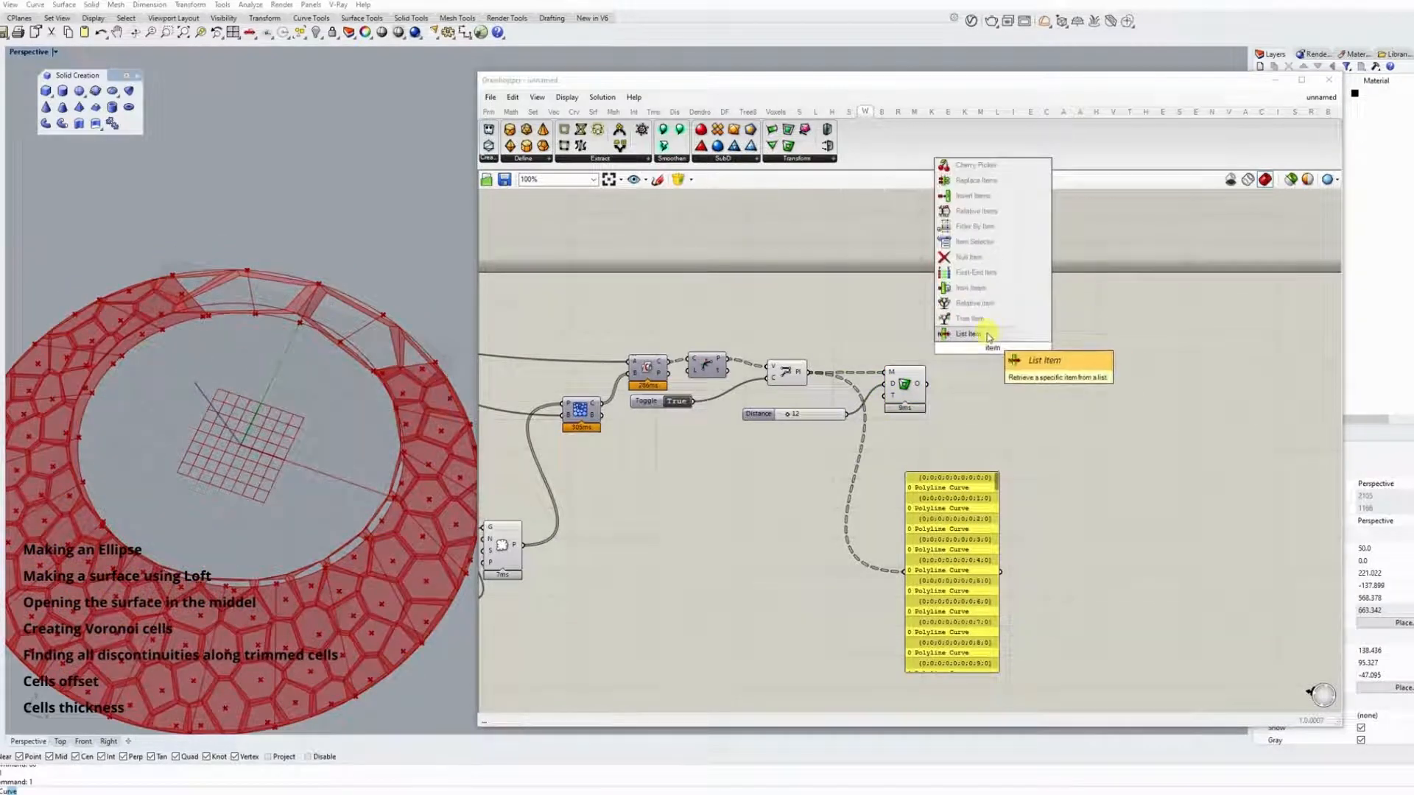
left_click(989, 337)
left_click_drag(922, 384, 976, 321)
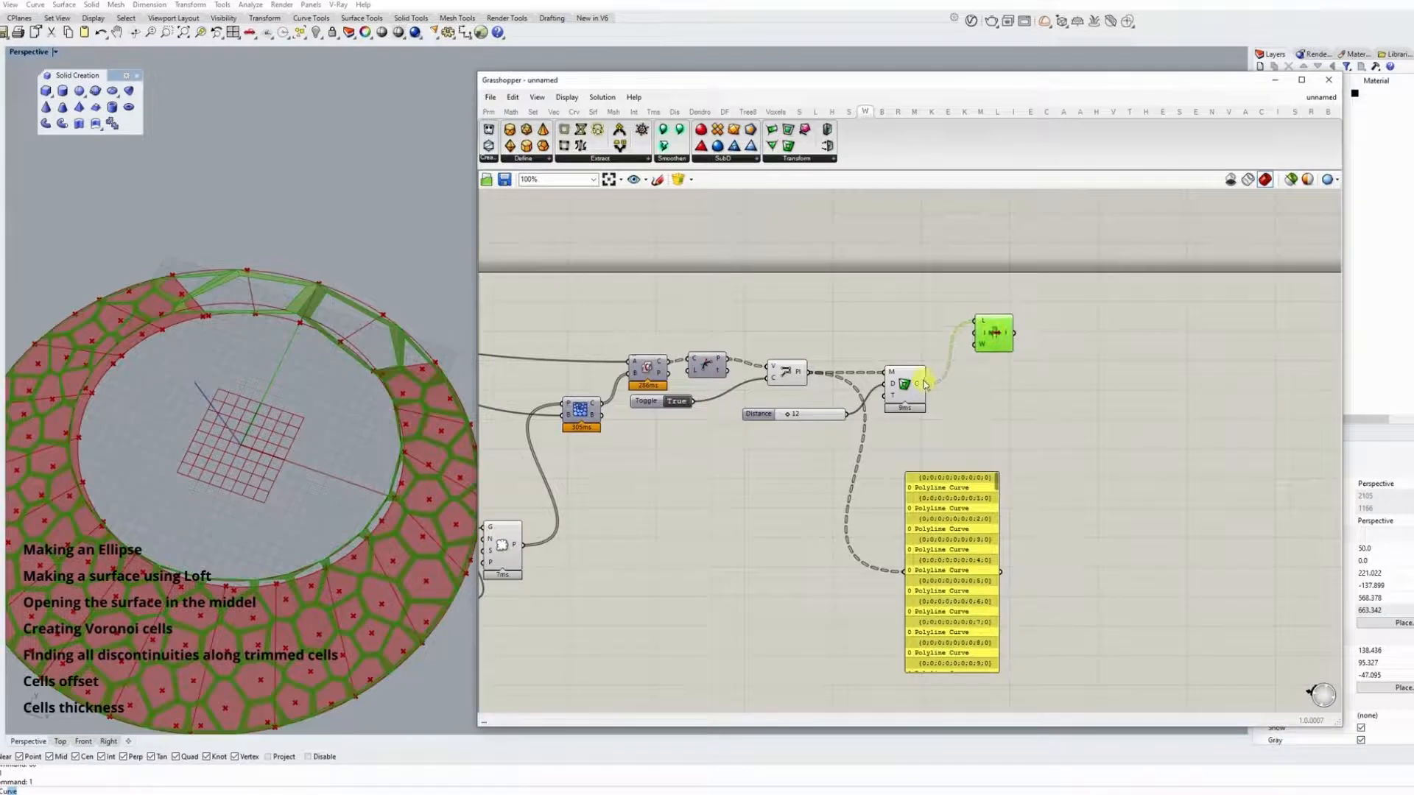
right_click(920, 383)
left_click(951, 446)
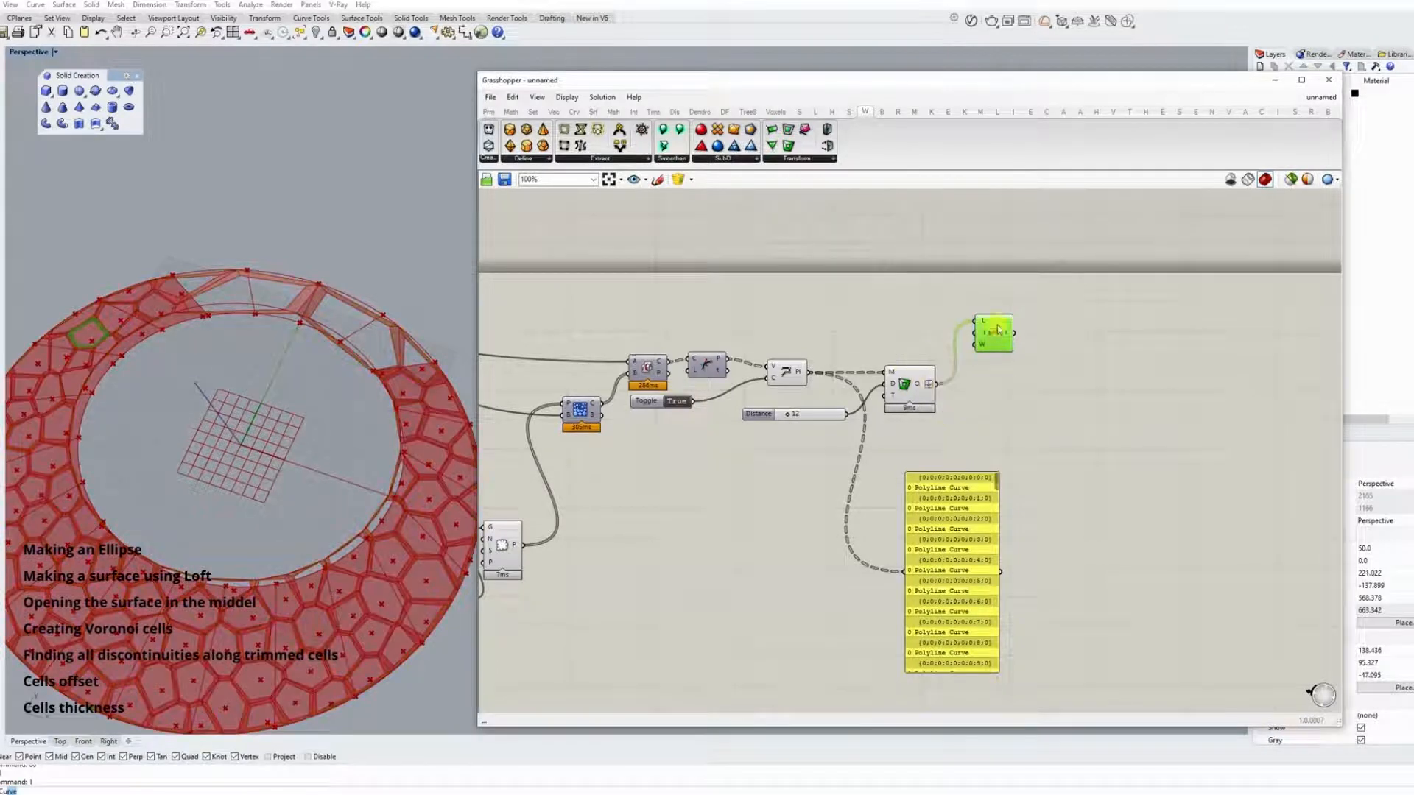
Pick the two unwanted cells in the ring's opening with List Item index sliders set to 50 and 14.
double_click(854, 324)
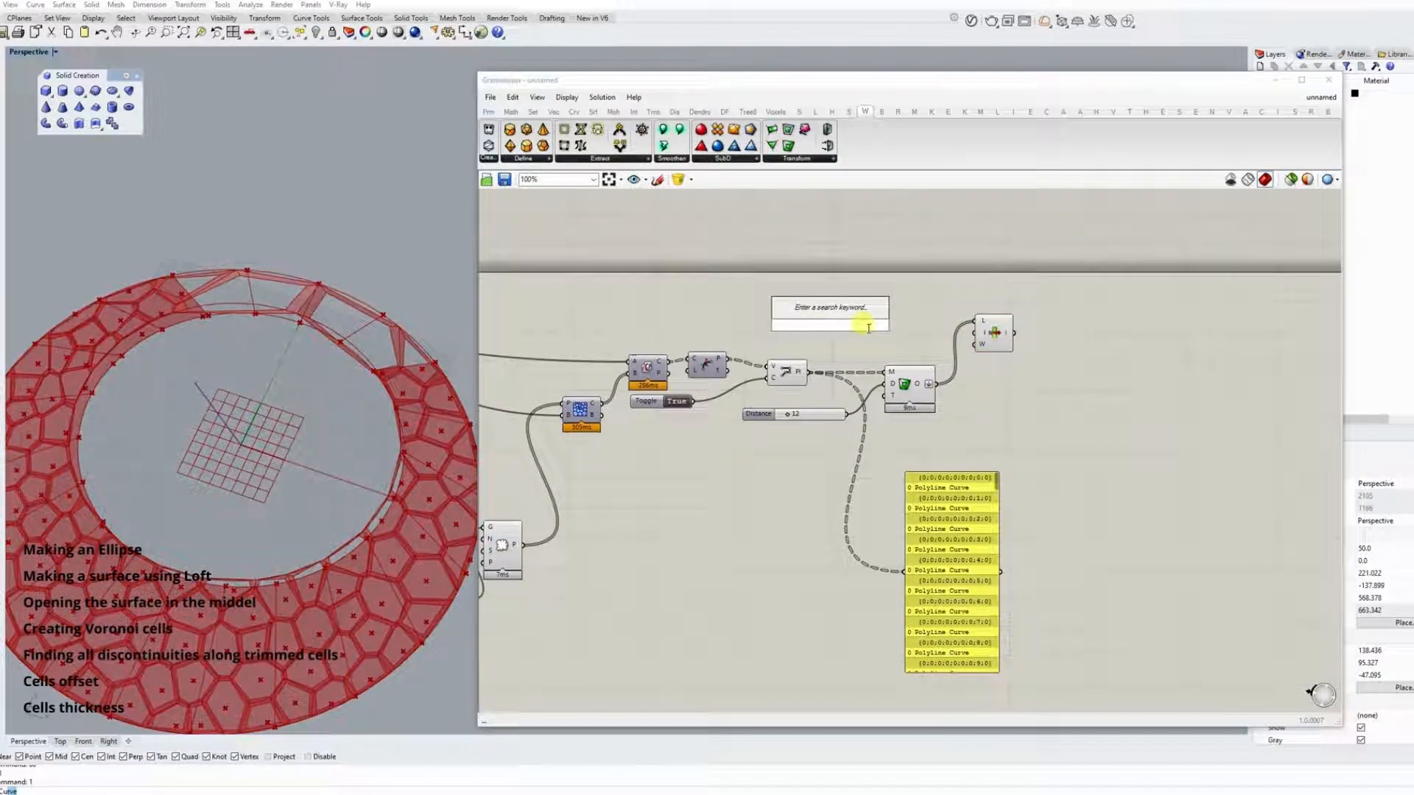
type("50")
key("Return")
left_click_drag(879, 325, 951, 324)
left_click(836, 328)
double_click(836, 328)
type("14")
key("Return")
left_click(978, 315)
left_click_drag(828, 327, 830, 327)
Add a Cull Index component fed by the flattened frames and both index sliders to remove the unwanted cells.
double_click(1000, 363)
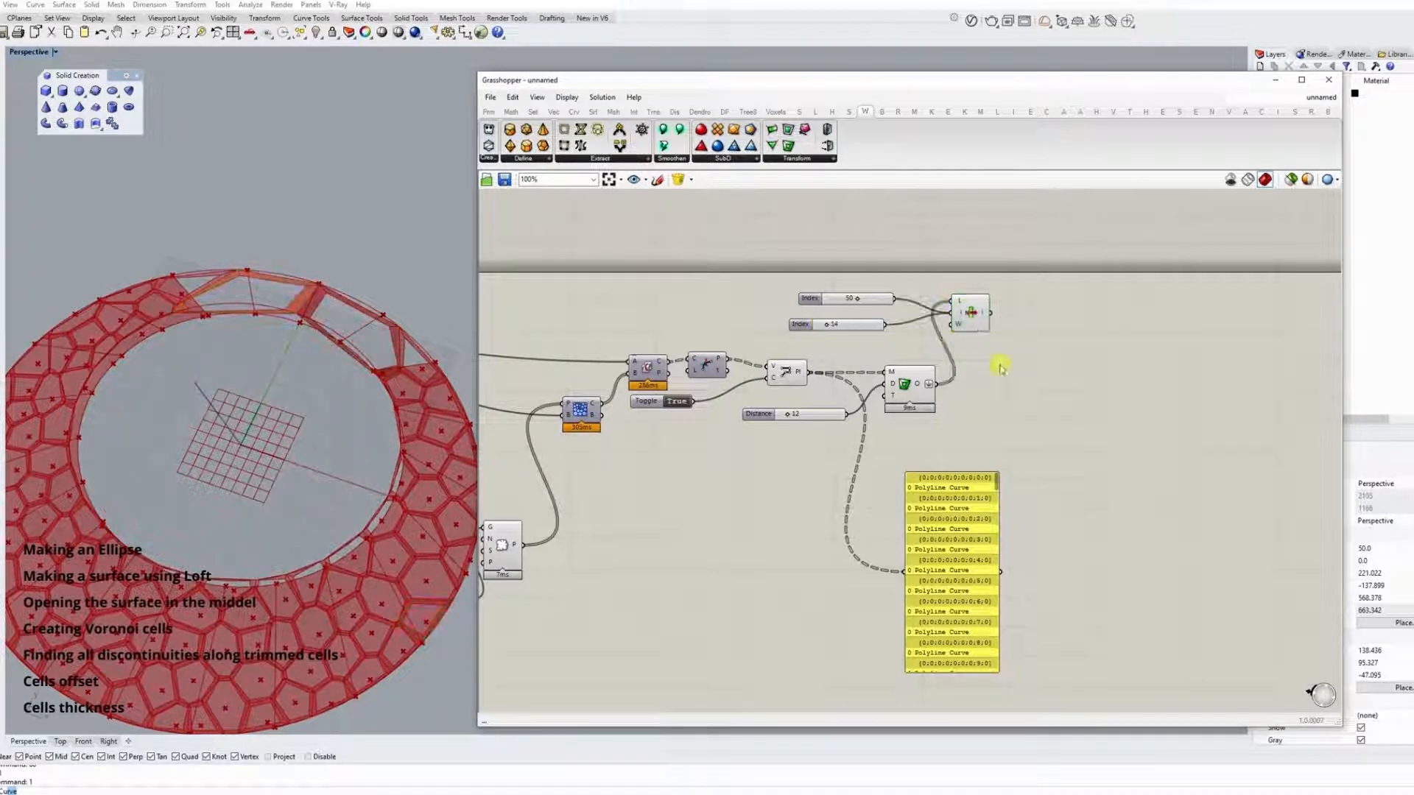
type("cul")
left_click(978, 335)
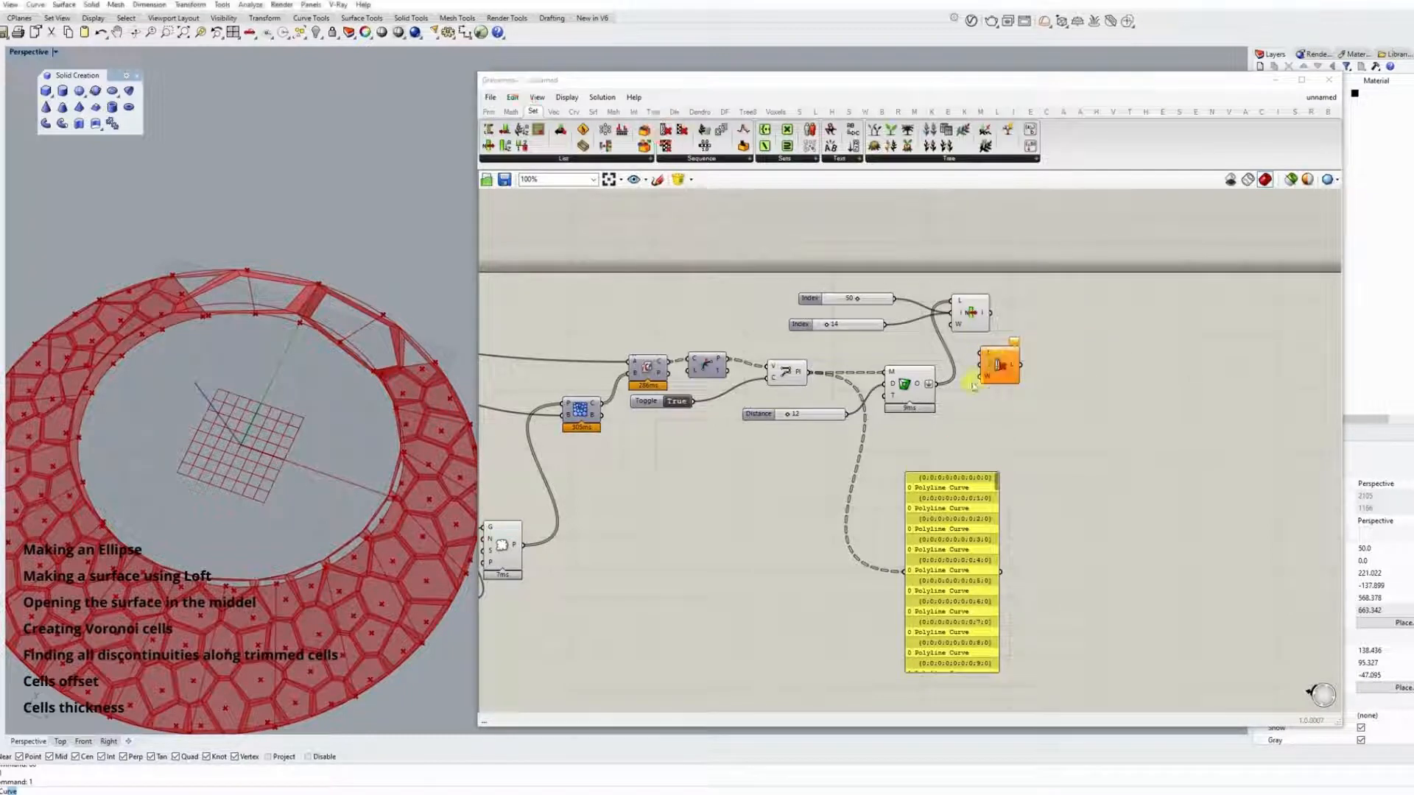
left_click_drag(972, 357, 981, 353)
left_click_drag(1002, 365, 1014, 375)
left_click_drag(885, 325, 991, 374)
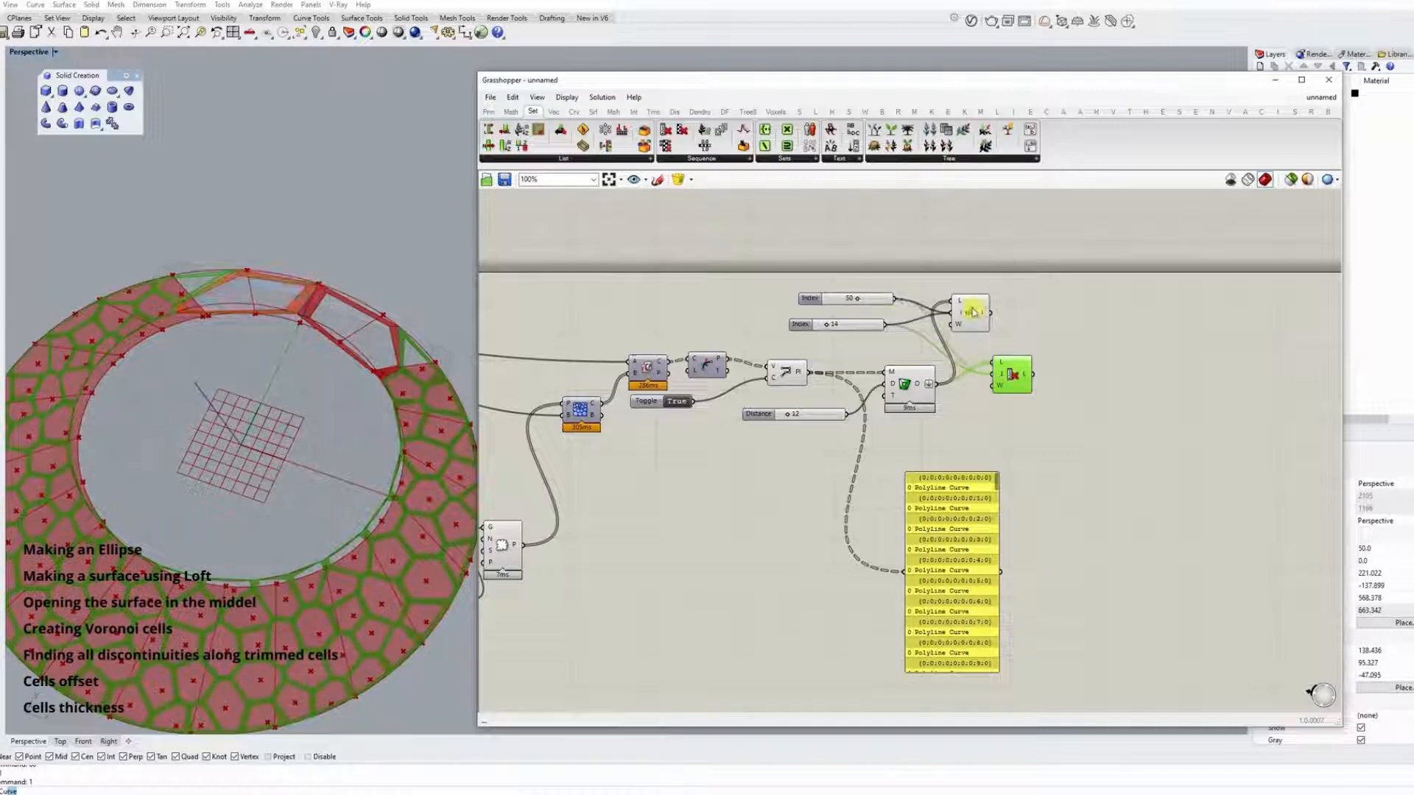
Hide the previews of the List Item, PolyLine and frame components.
right_click(964, 315)
left_click(675, 420)
left_click(790, 371)
right_click(789, 369)
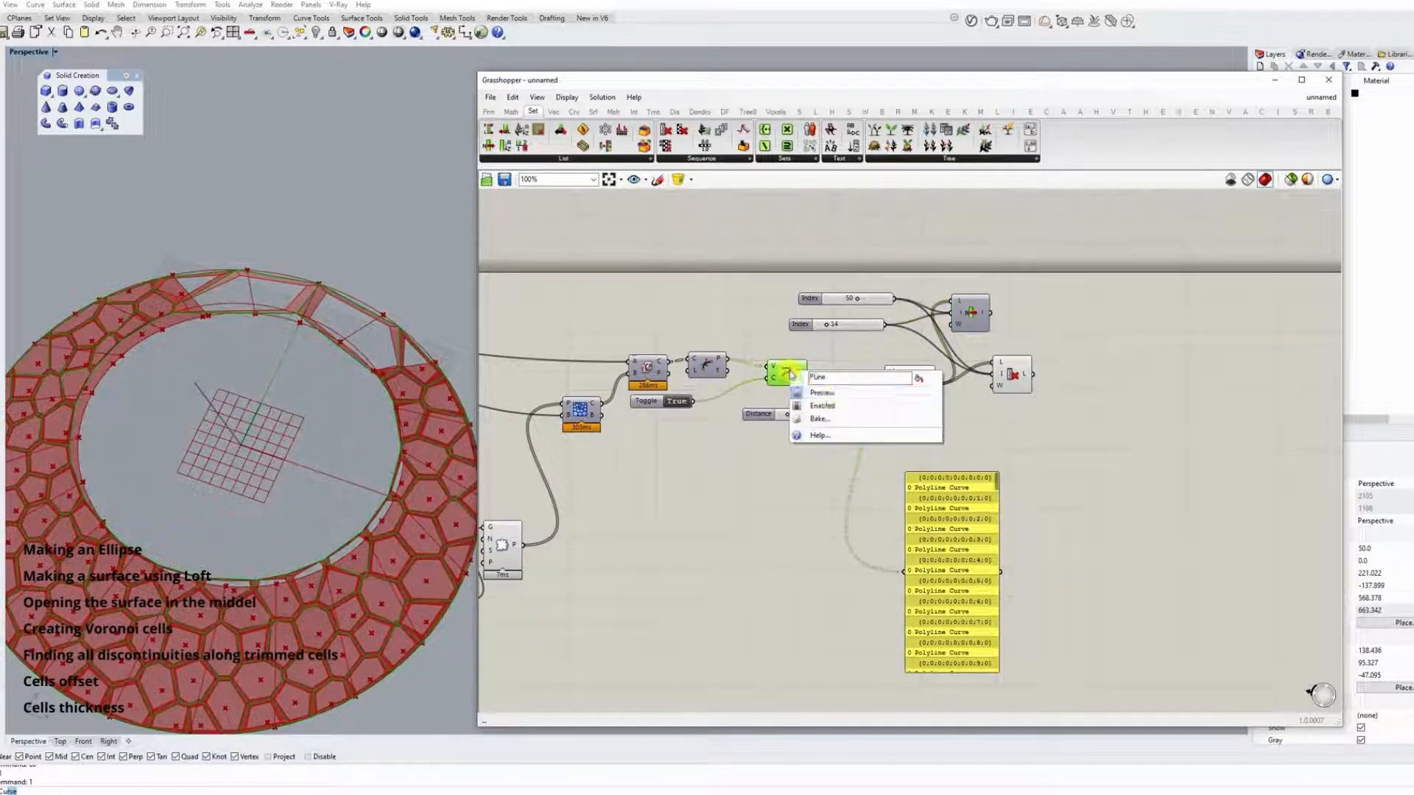
left_click(816, 393)
right_click(891, 381)
left_click(917, 402)
right_click_drag(400, 413, 398, 364)
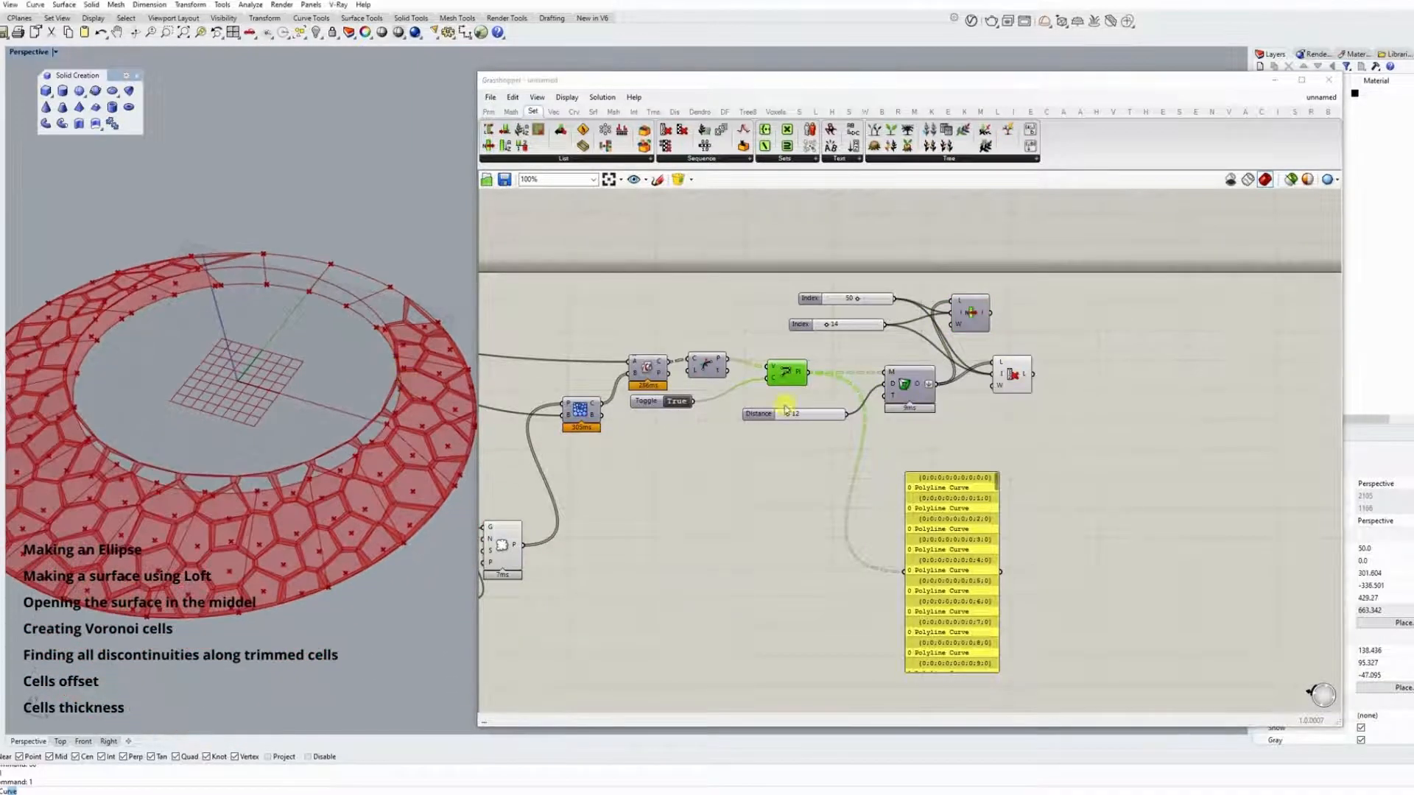
Hide the preview of the Loft component that feeds Populate Geometry.
scroll(709, 442, "down", 1)
right_click_drag(709, 442, 1059, 414)
right_click(837, 550)
left_click(869, 571)
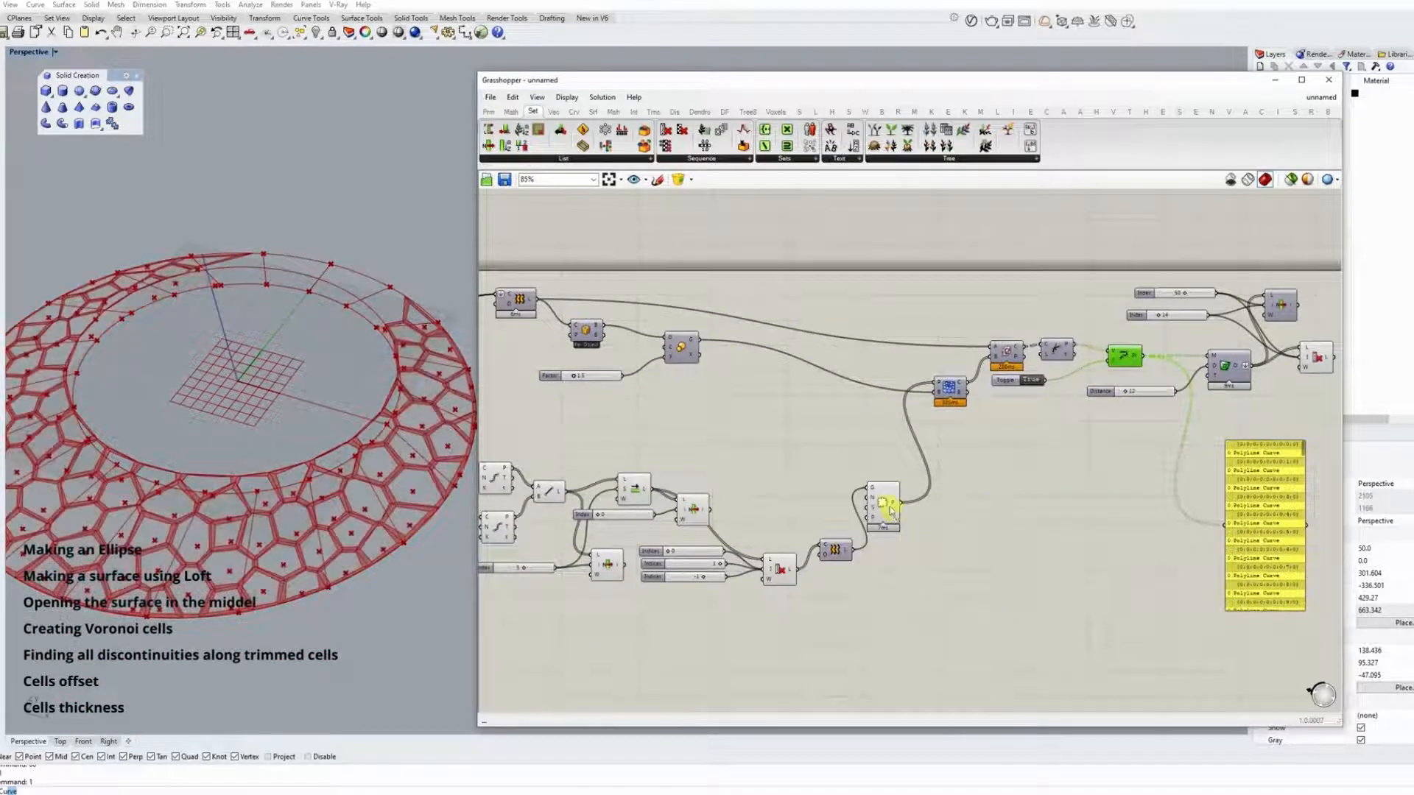
Add a Weaverbird Mesh Thicken component fed by the Cull Index output and flatten its mesh input.
right_click(887, 502)
left_click(781, 503)
right_click_drag(1109, 452, 643, 456)
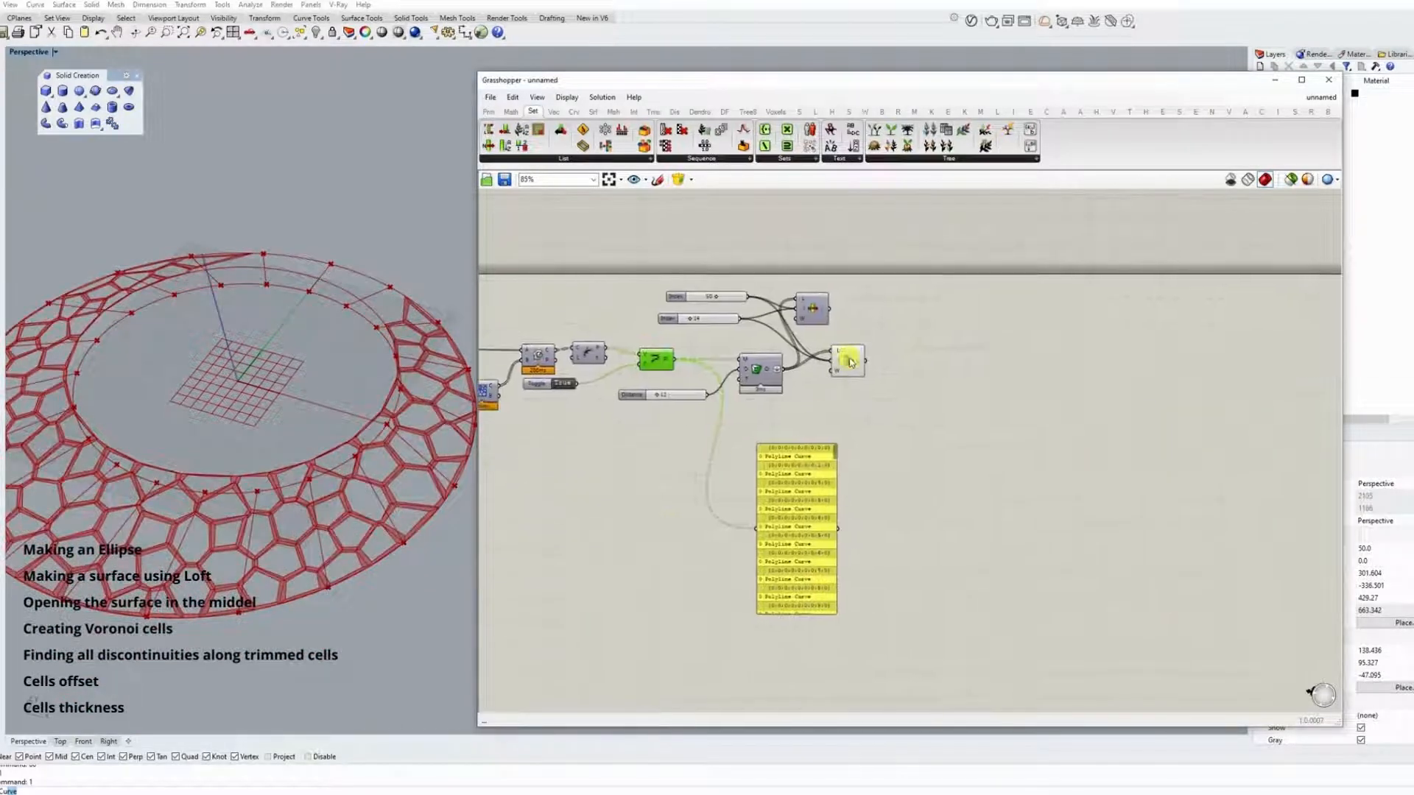
left_click(847, 359)
scroll(848, 325, "up", 2)
right_click_drag(328, 426, 333, 478)
left_click(866, 112)
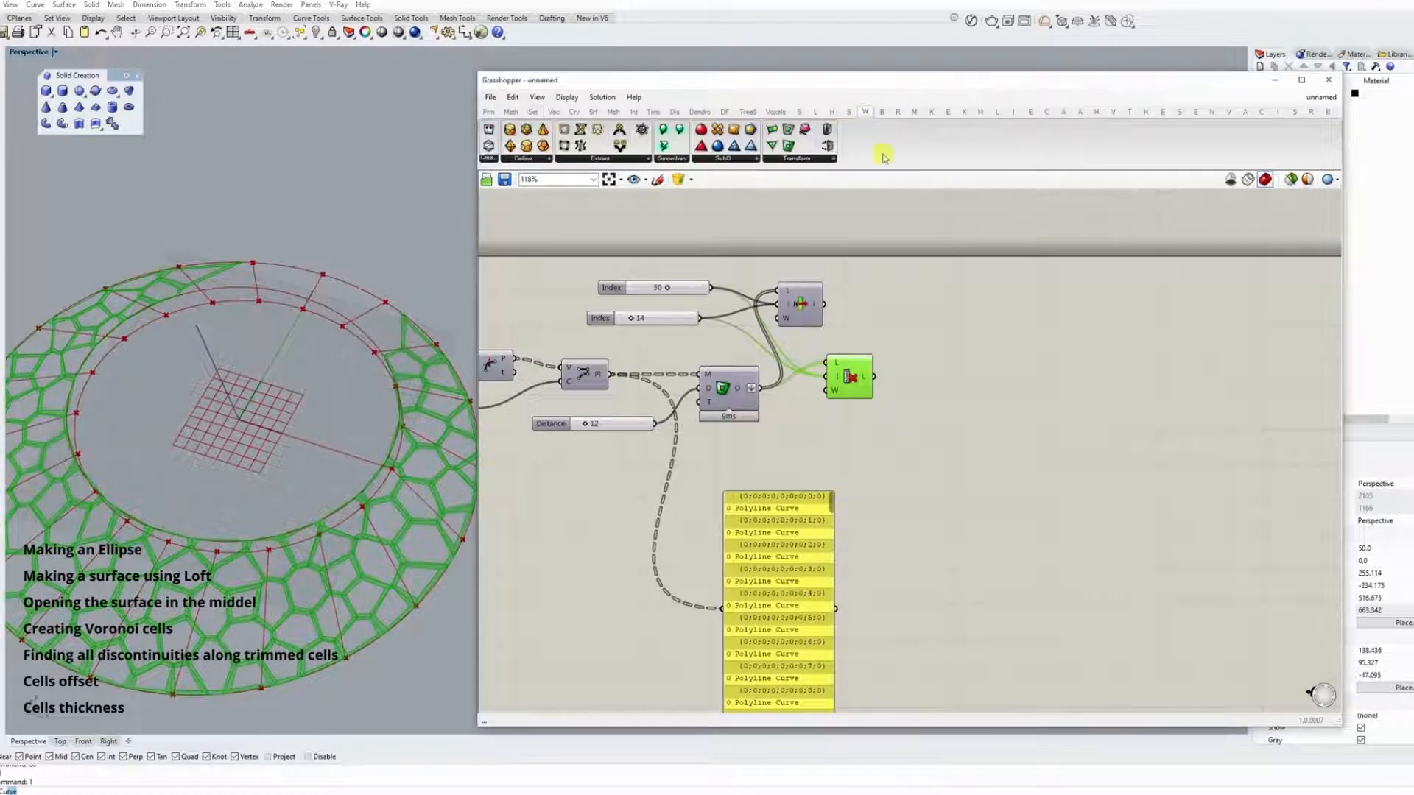
left_click_drag(937, 409, 919, 366)
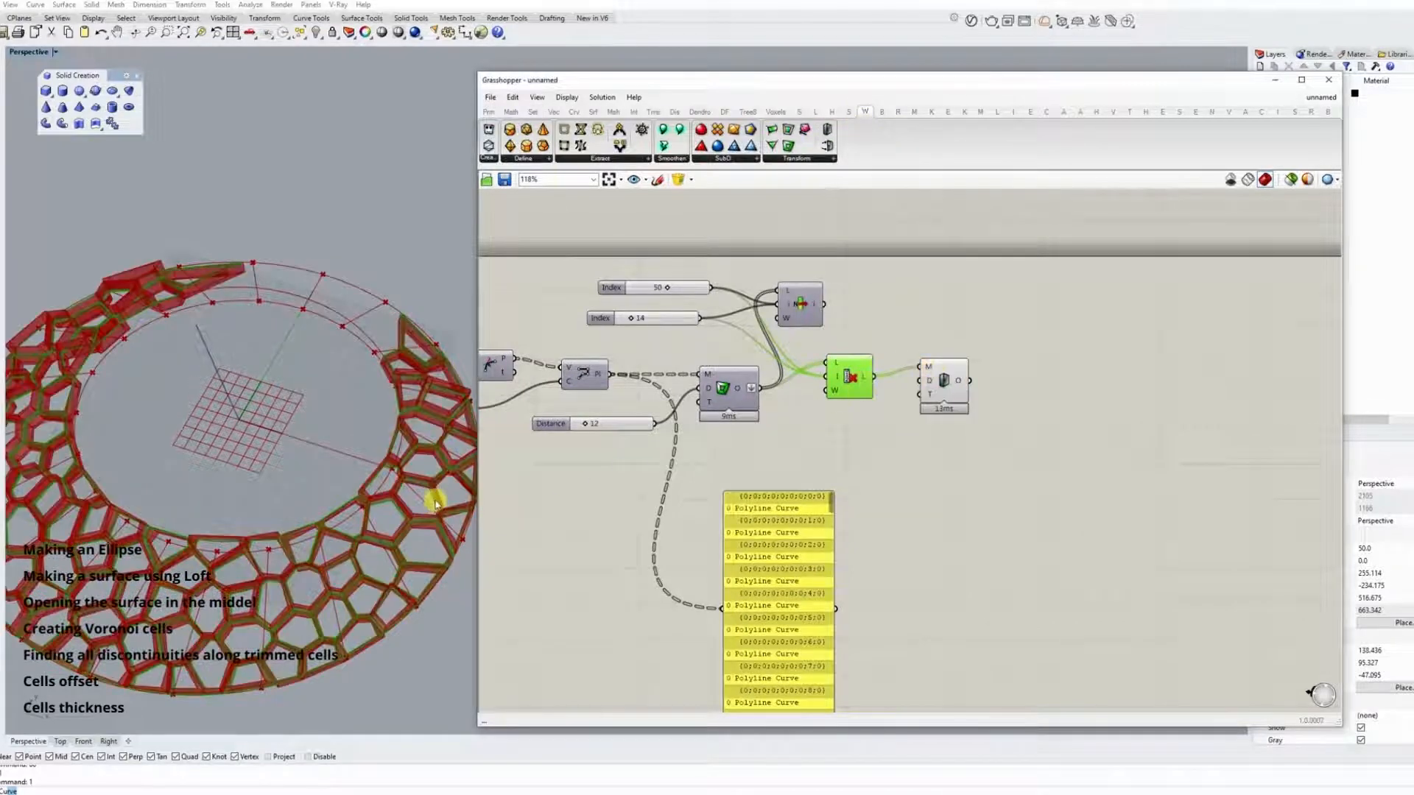
right_click(926, 366)
left_click(947, 437)
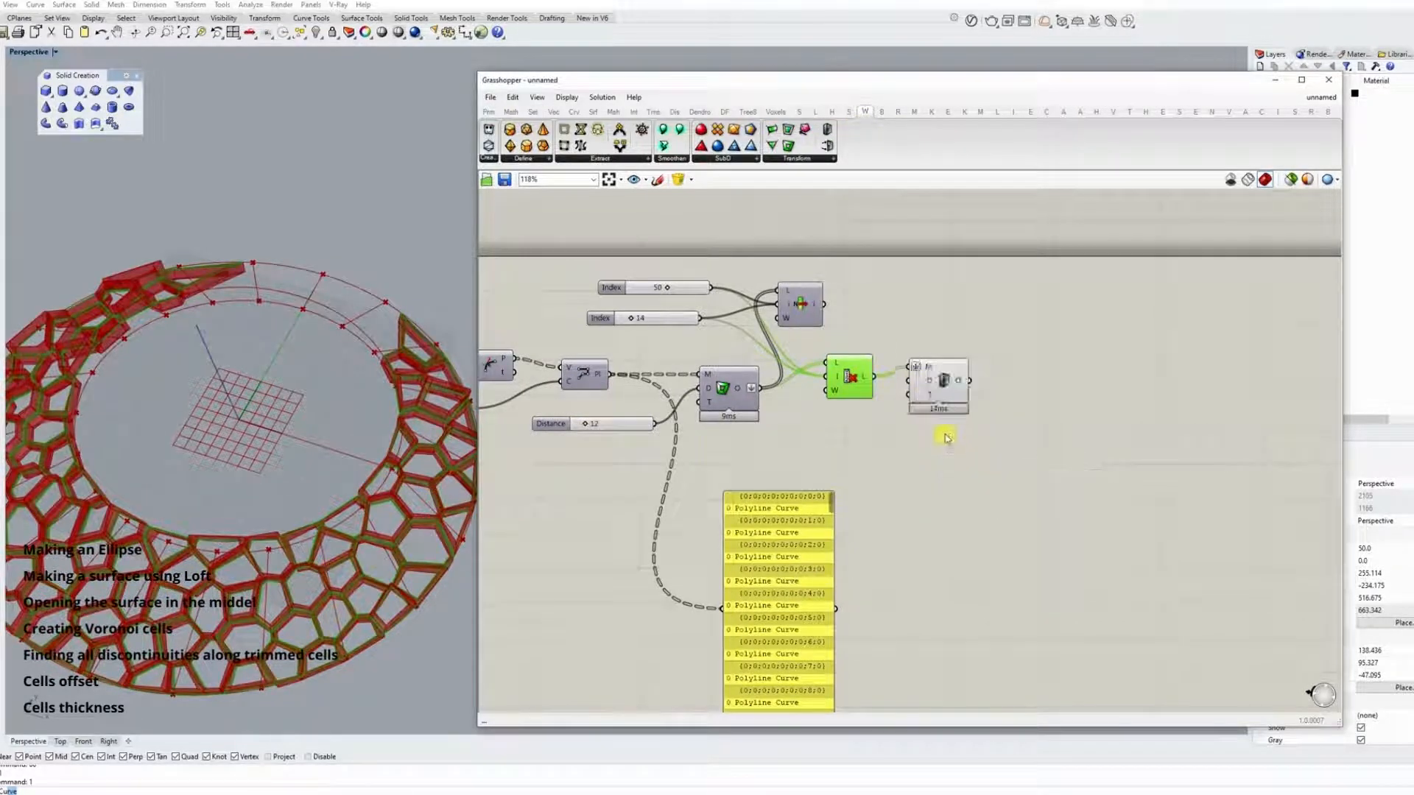
Place Cull Index ahead of the frame component and feed its list input directly with the cell polylines.
left_click_drag(710, 392, 742, 424)
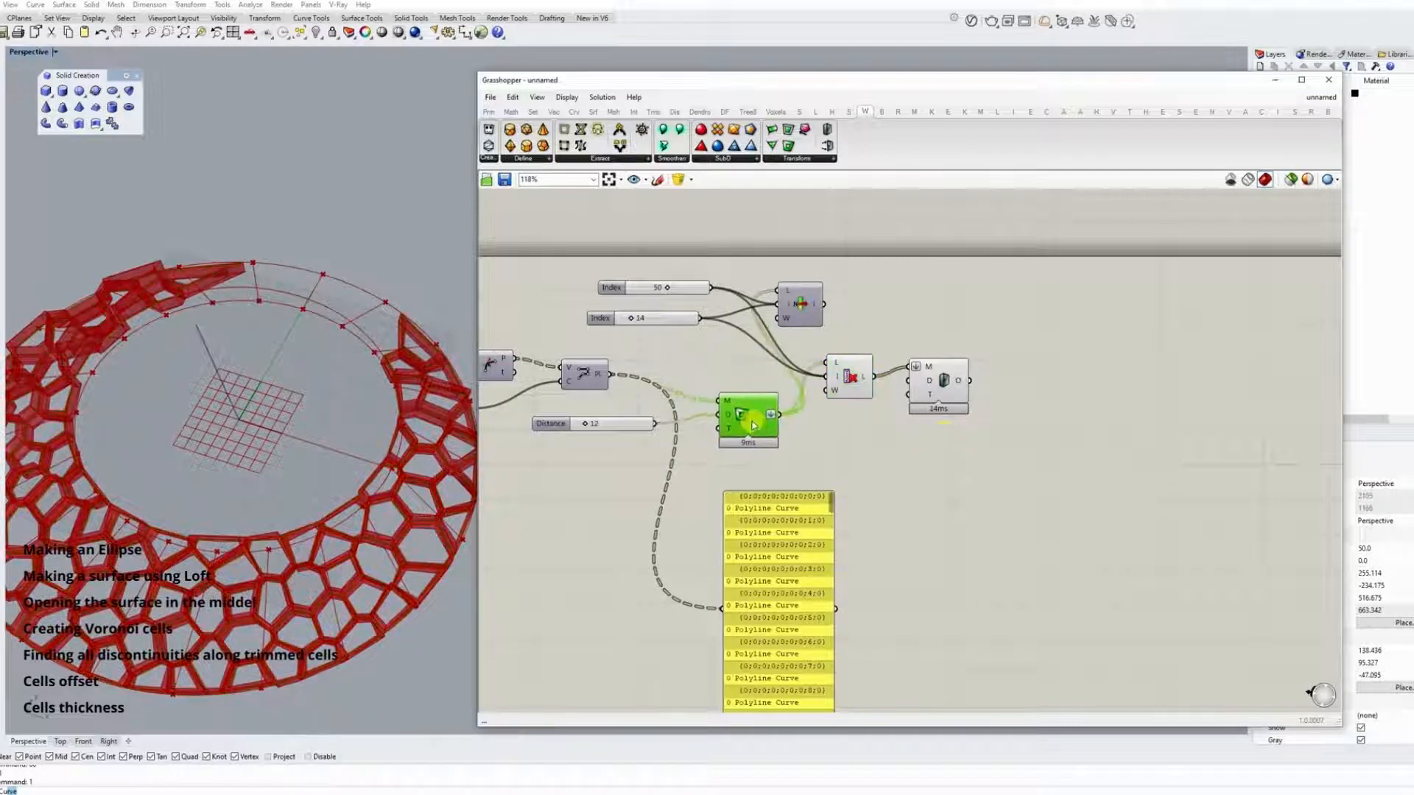
left_click_drag(619, 381, 752, 366)
left_click(790, 315)
left_click_drag(790, 314, 782, 315)
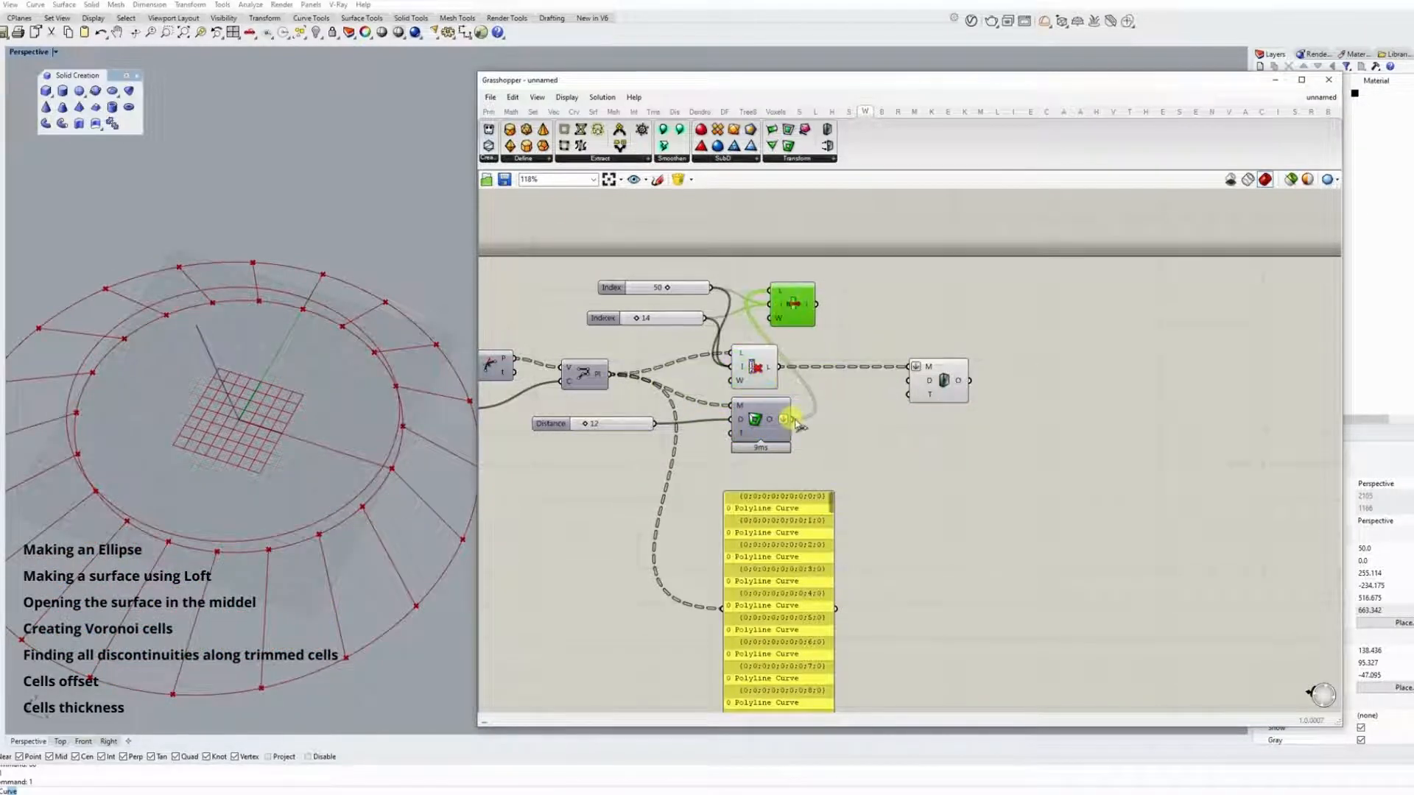
Connect the frame component's output to Mesh Thicken and turn off flattening on its mesh input.
left_click_drag(792, 419, 908, 366)
right_click(917, 369)
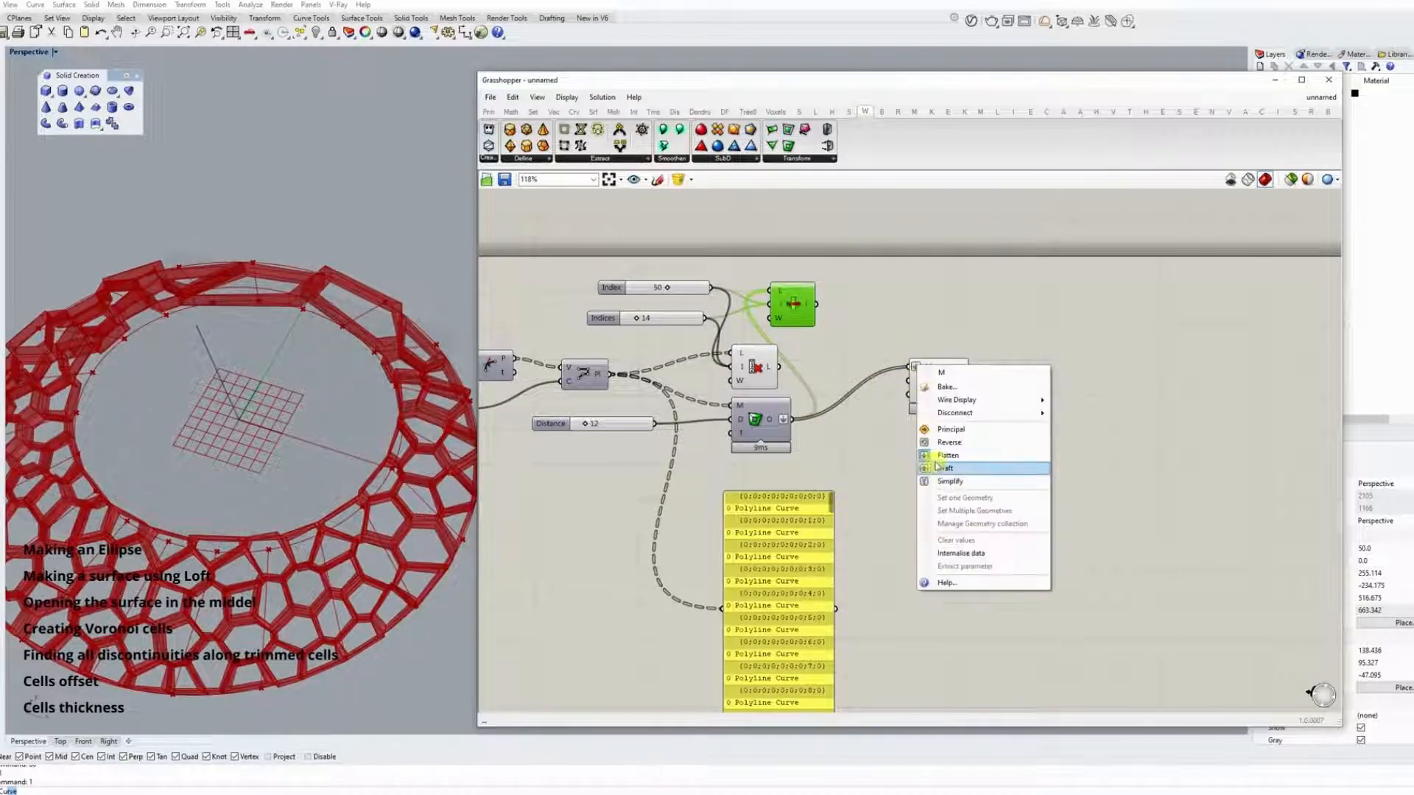
left_click(939, 455)
Feed the frame component with the Cull Index output and flatten Cull Index's list input.
right_click_drag(799, 360, 810, 353)
left_click_drag(810, 306, 838, 315)
right_click_drag(791, 433, 828, 390)
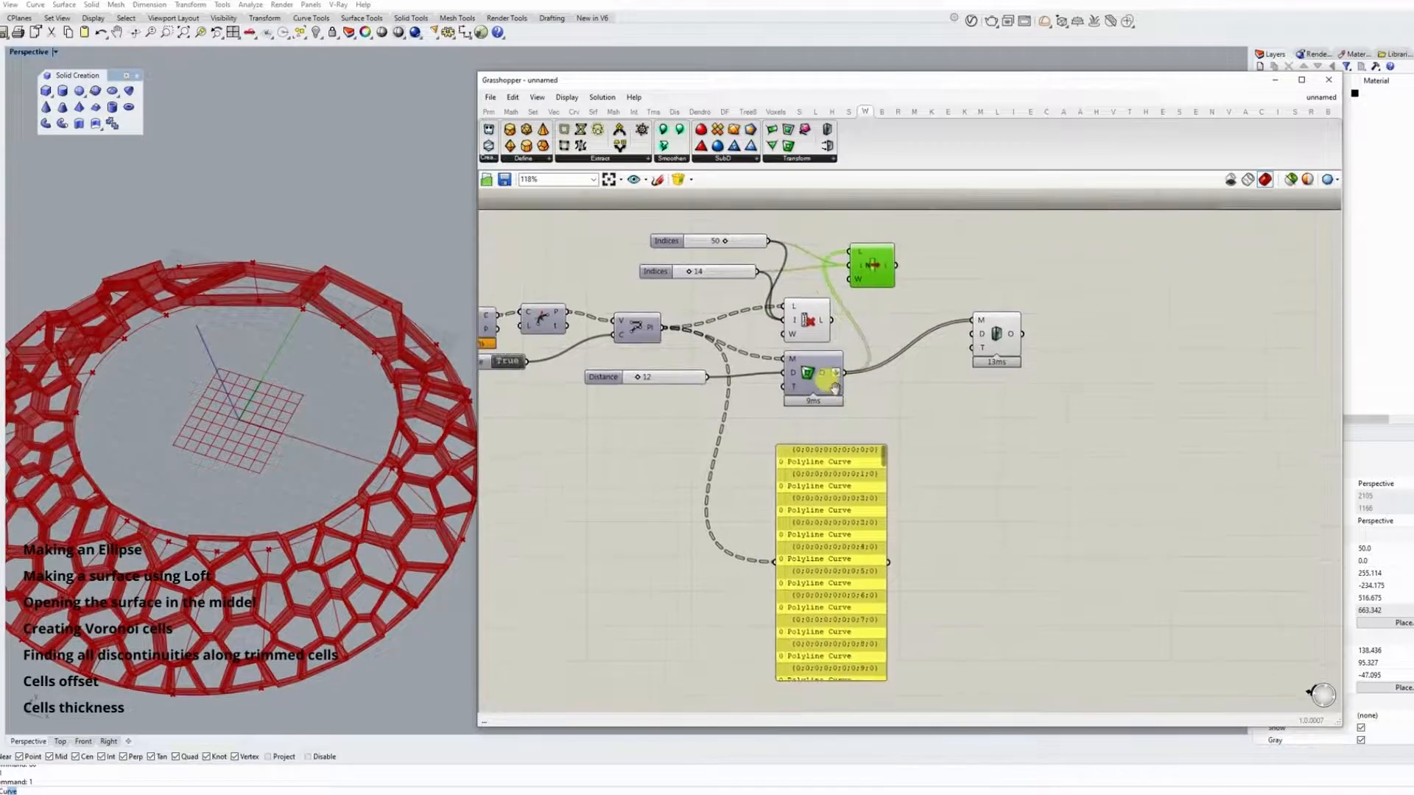
right_click_drag(383, 445, 383, 308)
left_click_drag(832, 321, 864, 369)
left_click_drag(669, 377, 776, 371)
left_click_drag(810, 322, 777, 321)
right_click(779, 313)
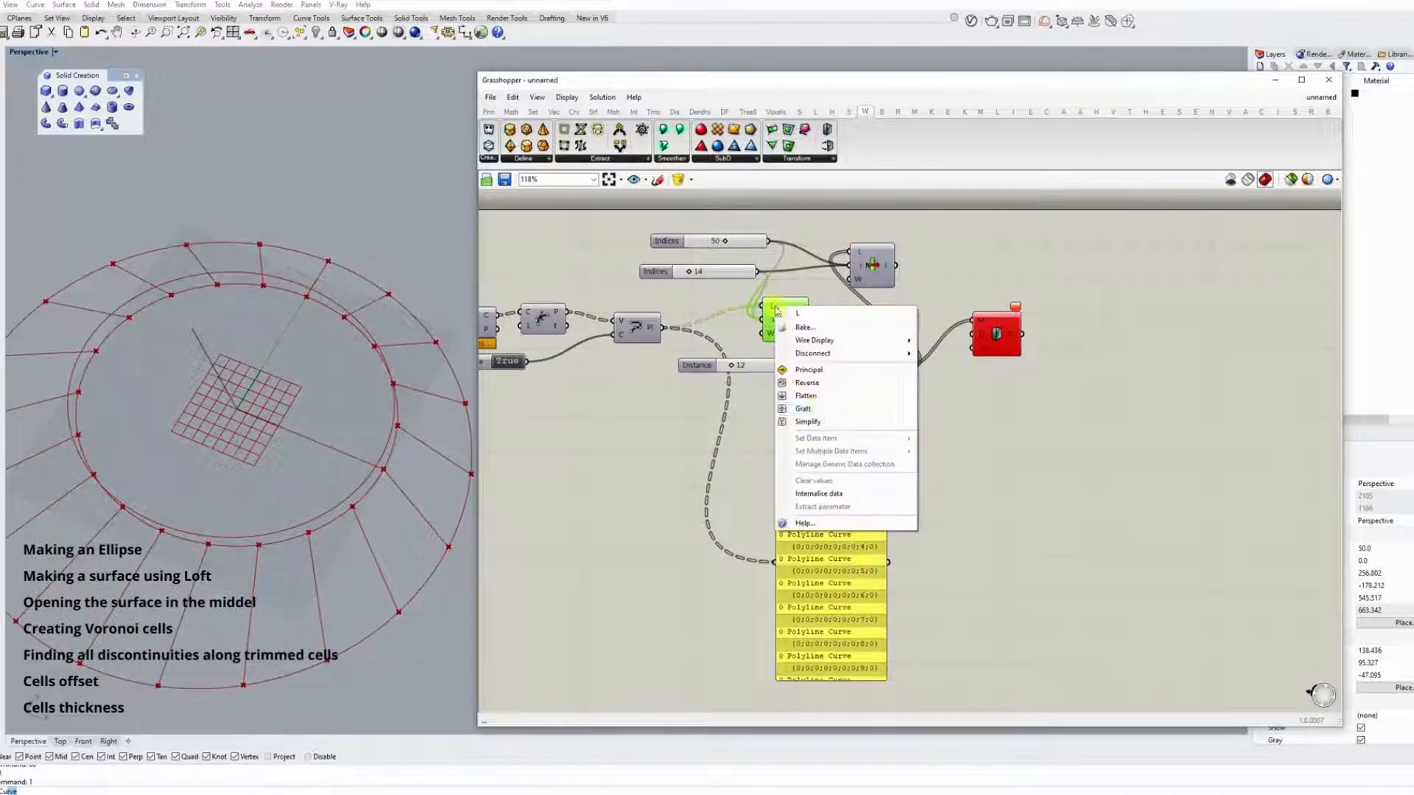
left_click(813, 400)
right_click_drag(391, 378, 325, 404)
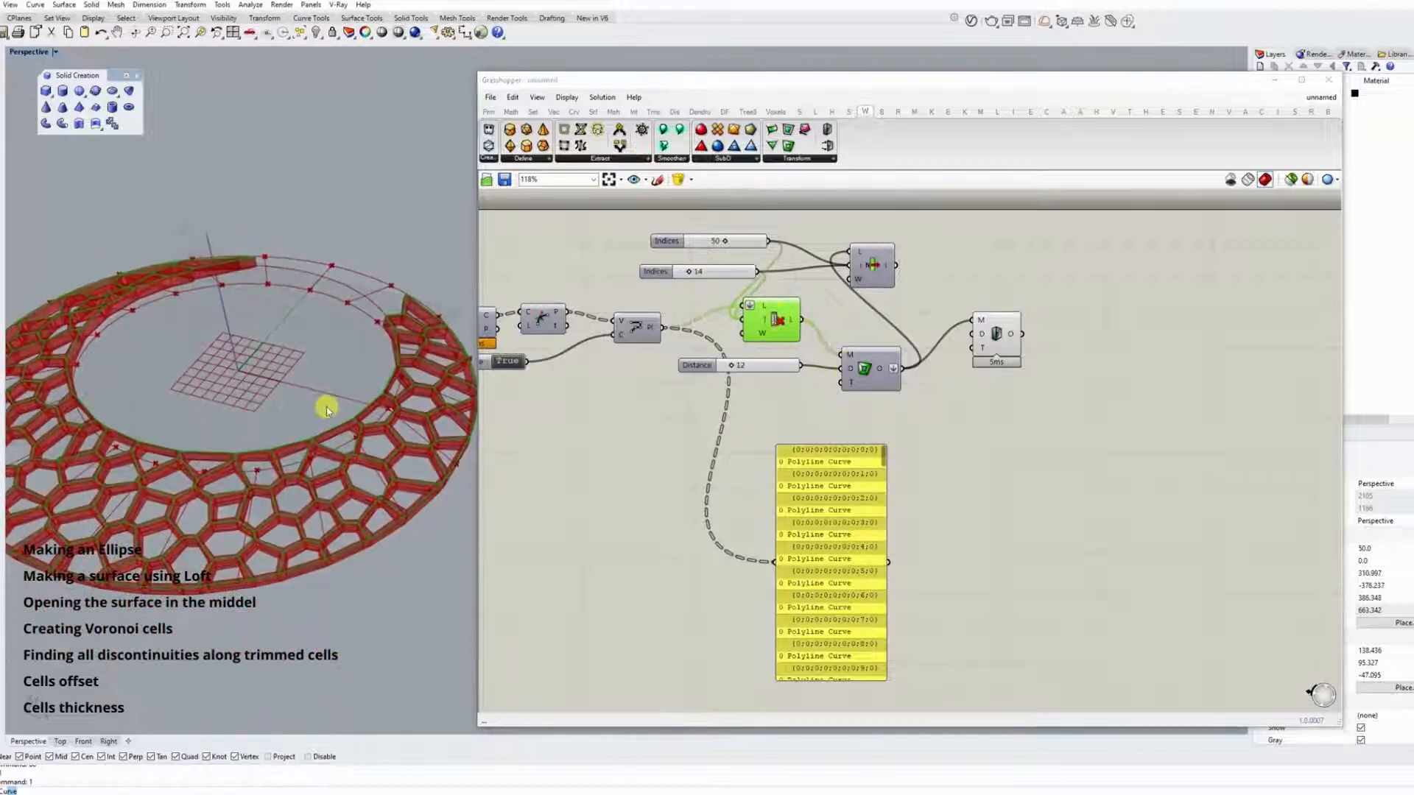
Add a Distance slider set to 2 to the Mesh Thicken component's distance input.
left_click_drag(867, 386, 861, 375)
left_click_drag(995, 333, 856, 393)
double_click(868, 404)
type("6")
key("Return")
Delete the unneeded List Item component and polyline panel, and line up the two index sliders ahead of Cull Index.
left_click(867, 260)
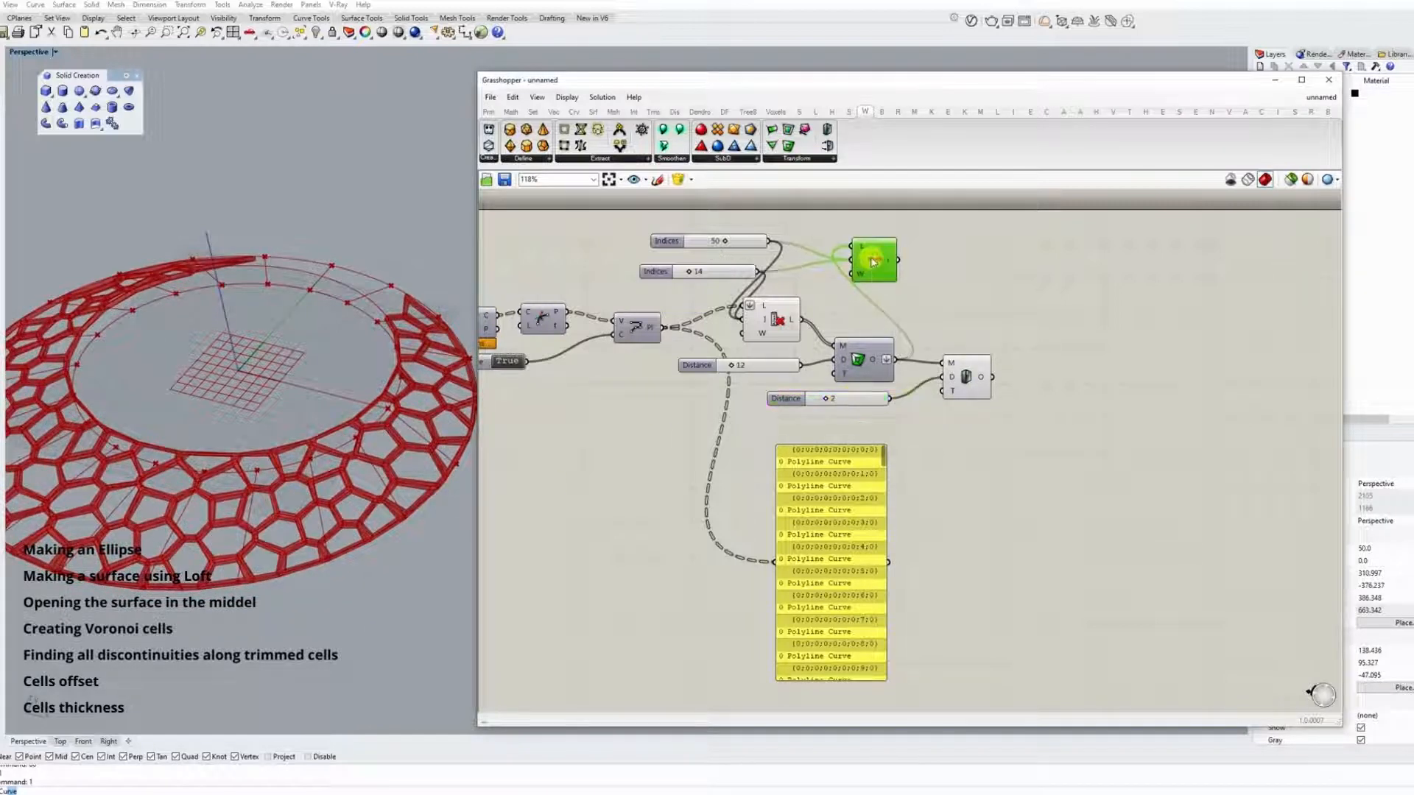
key("Delete")
left_click_drag(723, 227, 702, 286)
left_click_drag(704, 272, 612, 280)
left_click(747, 258)
left_click(845, 491)
key("Delete")
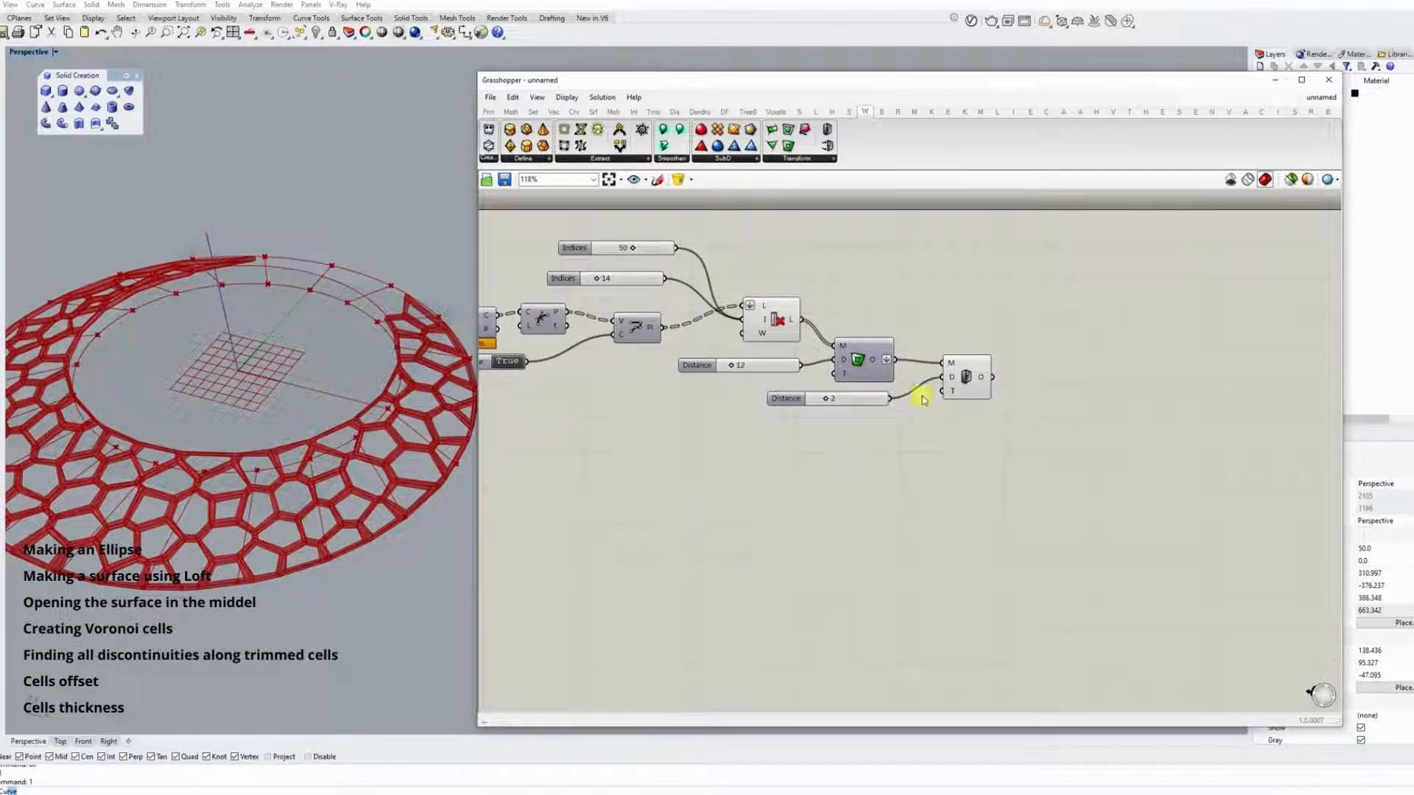
Bake the thickened cell mesh from the Mesh Thicken component into the Rhino document.
right_click(965, 377)
left_click(1023, 536)
left_click(1026, 584)
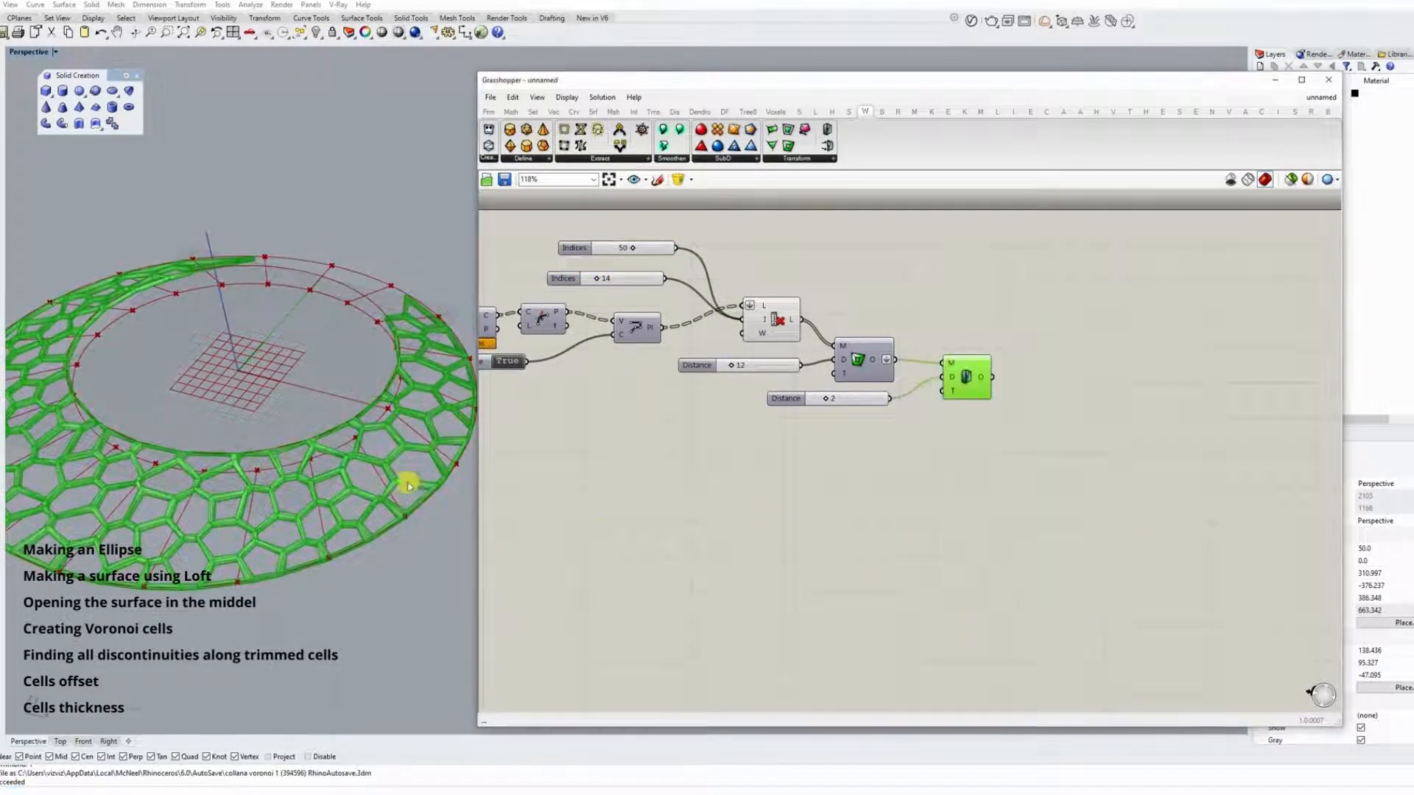
Move the baked mesh vertically upward, clear of the Grasshopper preview.
right_click_drag(408, 484, 402, 491)
scroll(402, 492, "down", 2)
left_click(426, 447)
left_click_drag(251, 399, 238, 264)
left_click(530, 442)
right_click_drag(394, 457, 355, 444)
scroll(355, 445, "down", 2)
left_click(573, 452)
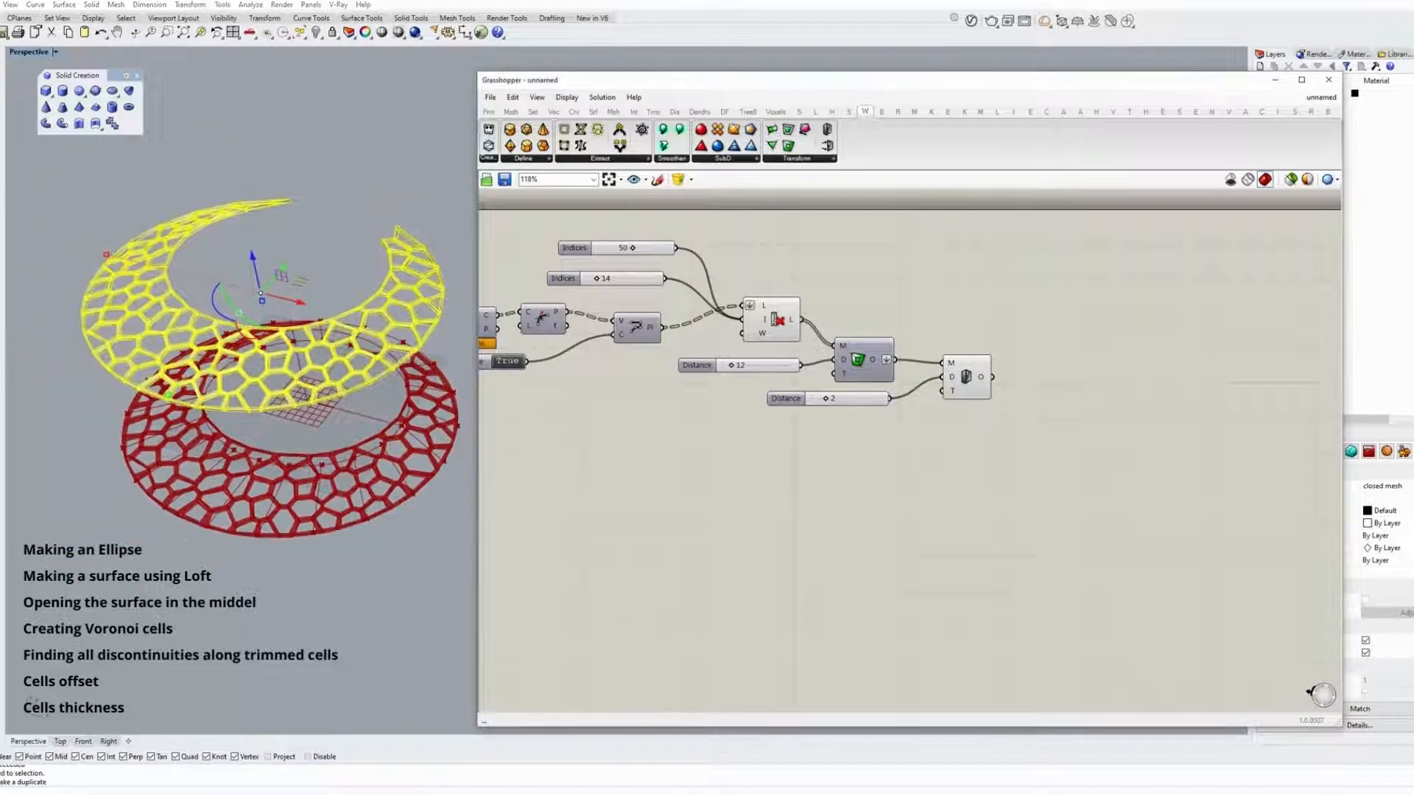
Try the Rendered display mode in the Perspective viewport and switch it to Shaded.
left_click(395, 33)
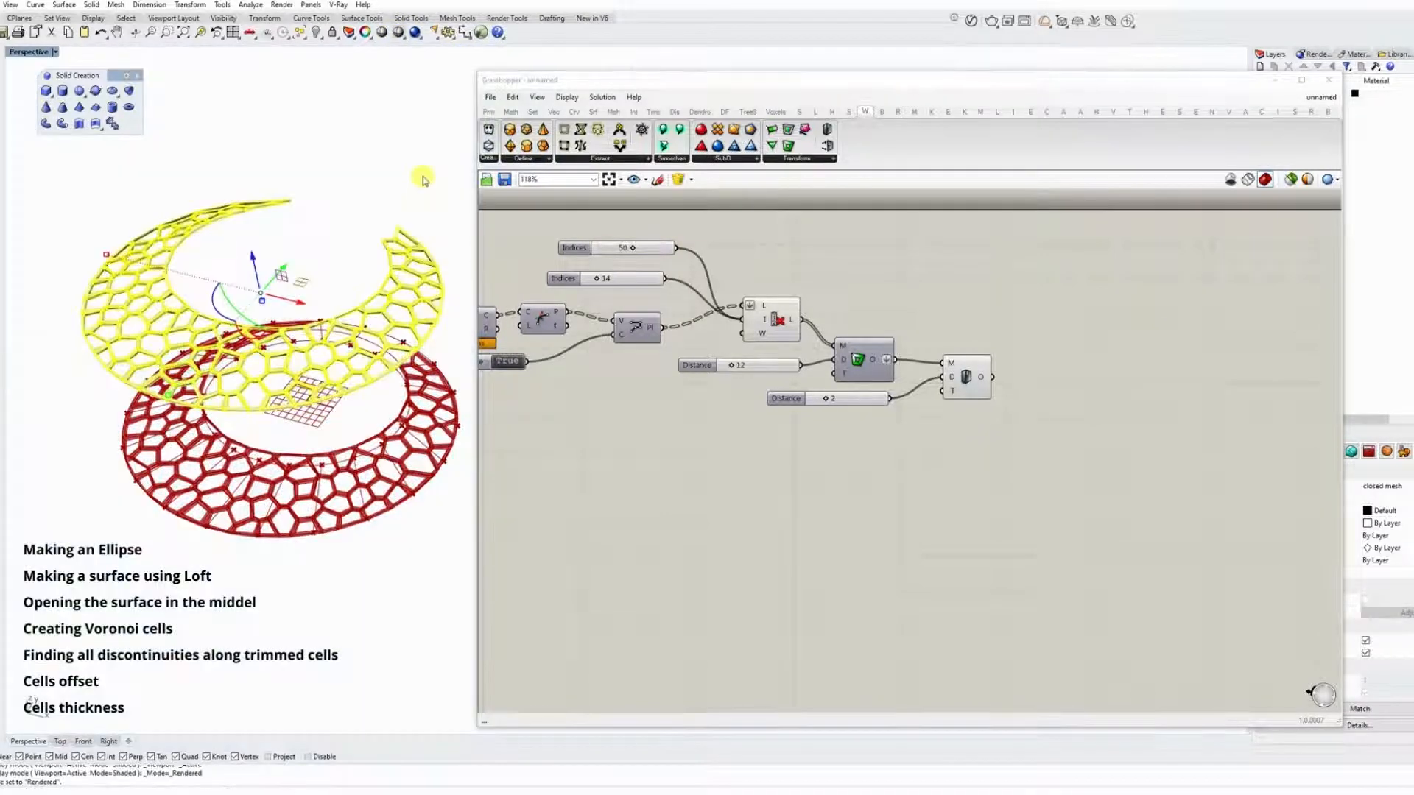
left_click(423, 180)
left_click(382, 34)
Minimise the Grasshopper window and examine the baked Voronoi mesh in the full Perspective viewport.
mouse_move(349, 412)
right_mouse_down()
mouse_move(321, 281)
mouse_move(328, 361)
right_mouse_up()
scroll(327, 361, "up", 6)
left_click(1274, 81)
scroll(921, 284, "down", 5)
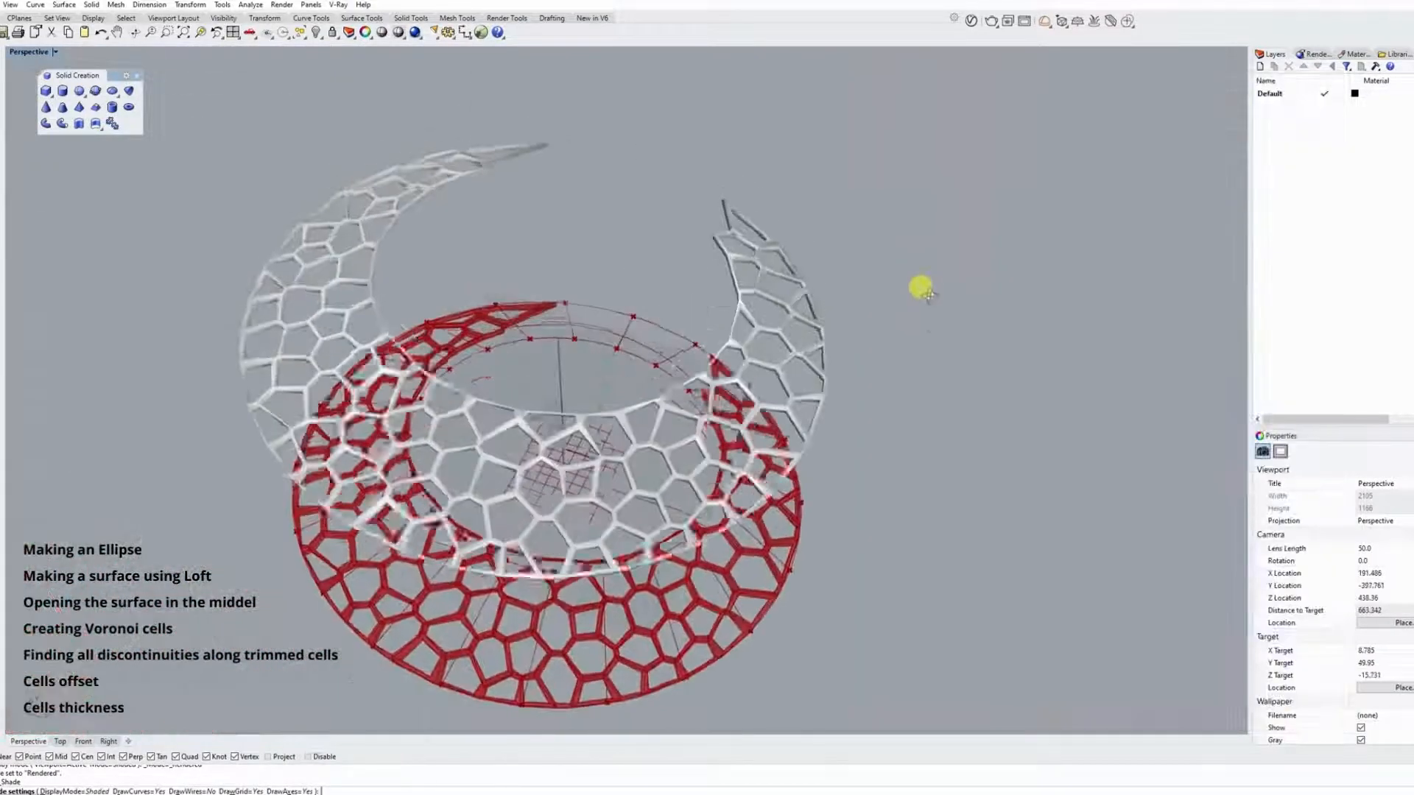
right_click_drag(921, 284, 963, 277)
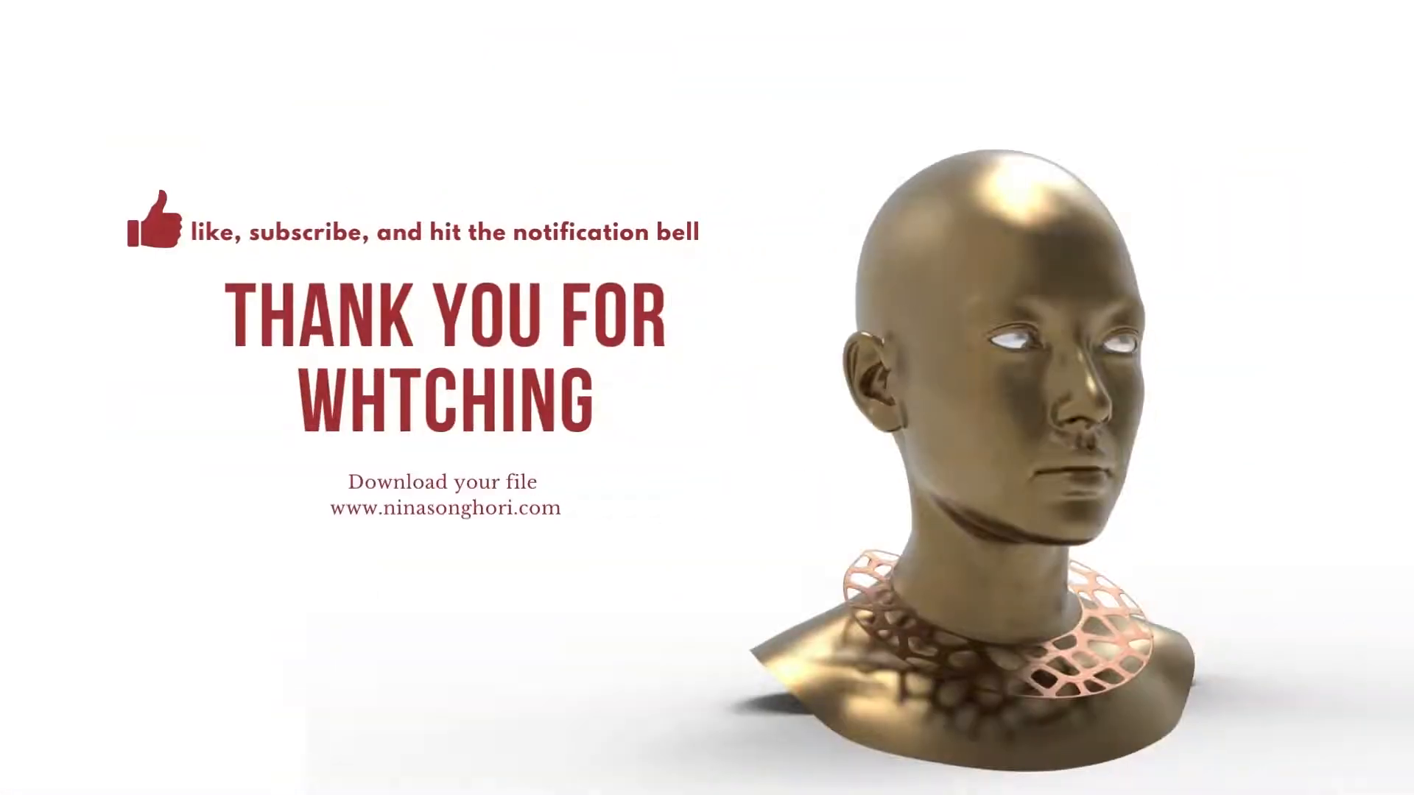